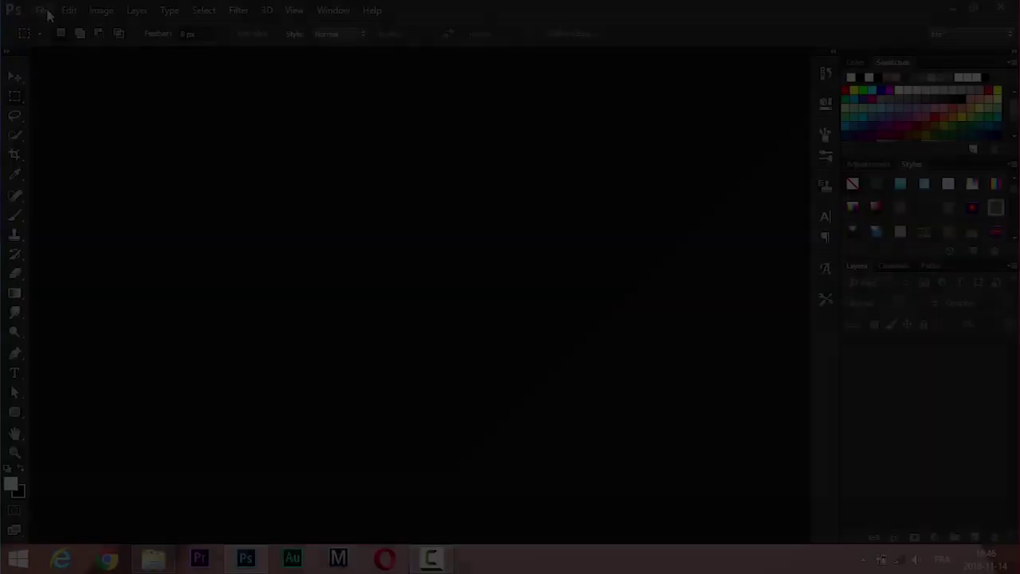
Create a blank white 1080 × 1080 px, 250 ppi, 16-bit RGB document.
click(42, 9)
key(Tab)
text(1080)
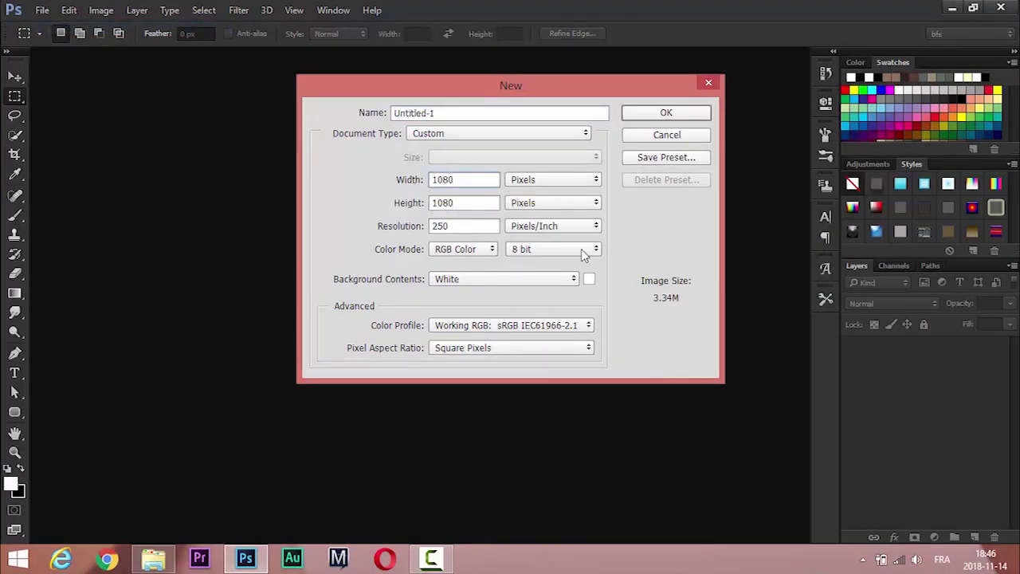
click(581, 253)
click(573, 285)
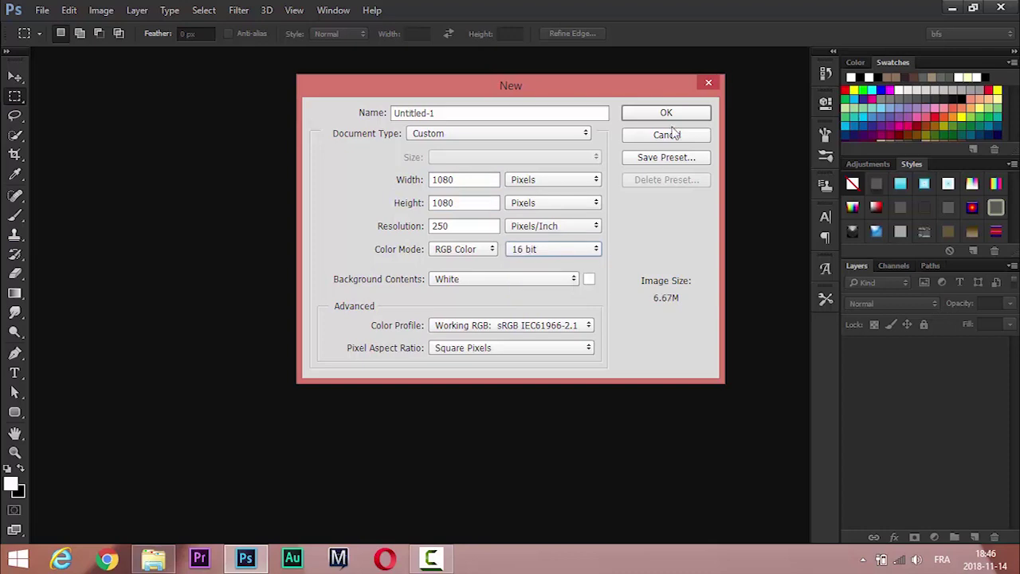
click(670, 115)
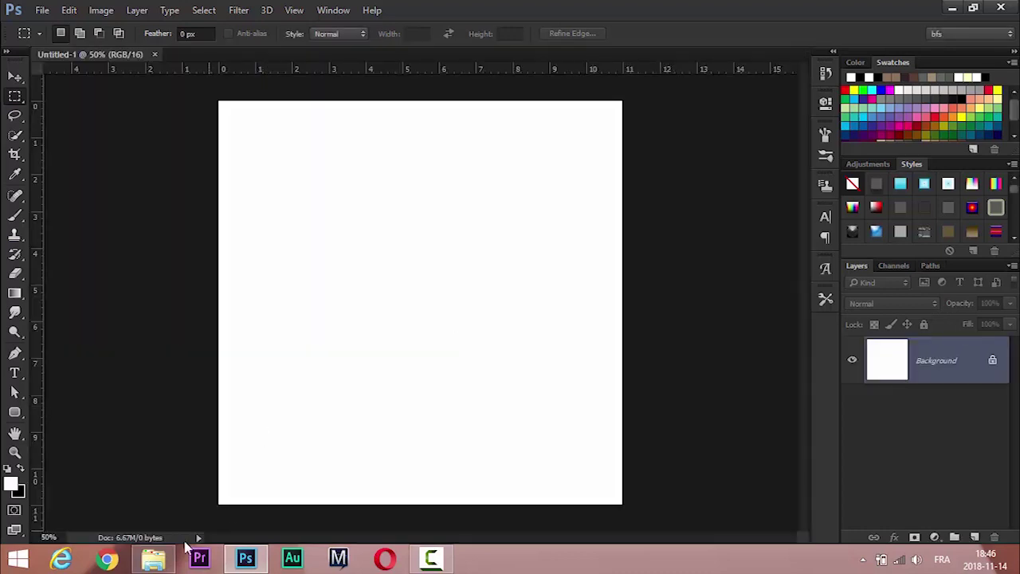
click(153, 558)
Place the connor-botts teal portrait photo and stretch it to cover the whole square canvas.
scroll(326, 438, down, 1)
mouse_move(326, 438)
mouse_down()
mouse_move(246, 560)
mouse_move(416, 422)
mouse_up()
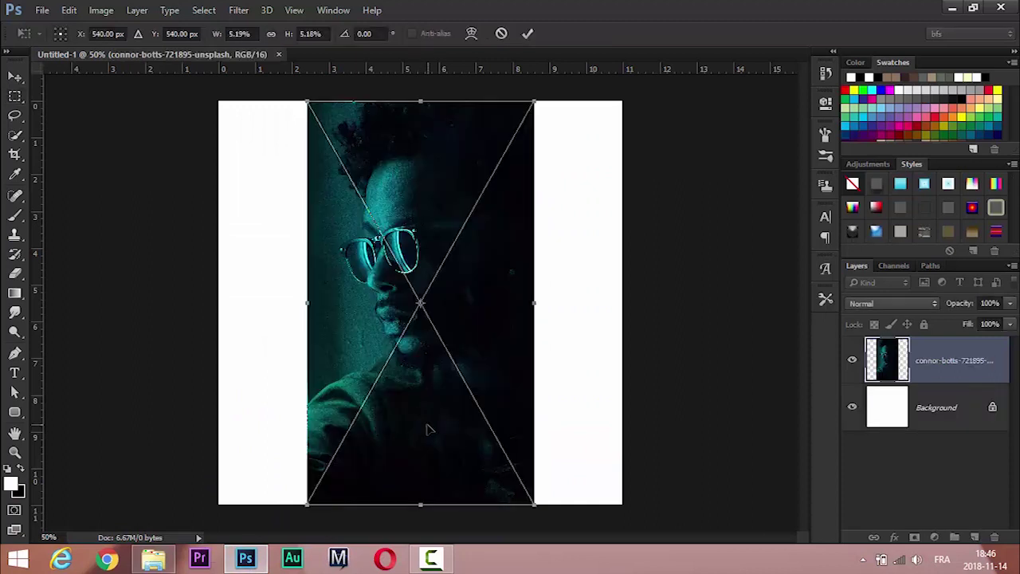
drag(538, 514, 594, 562)
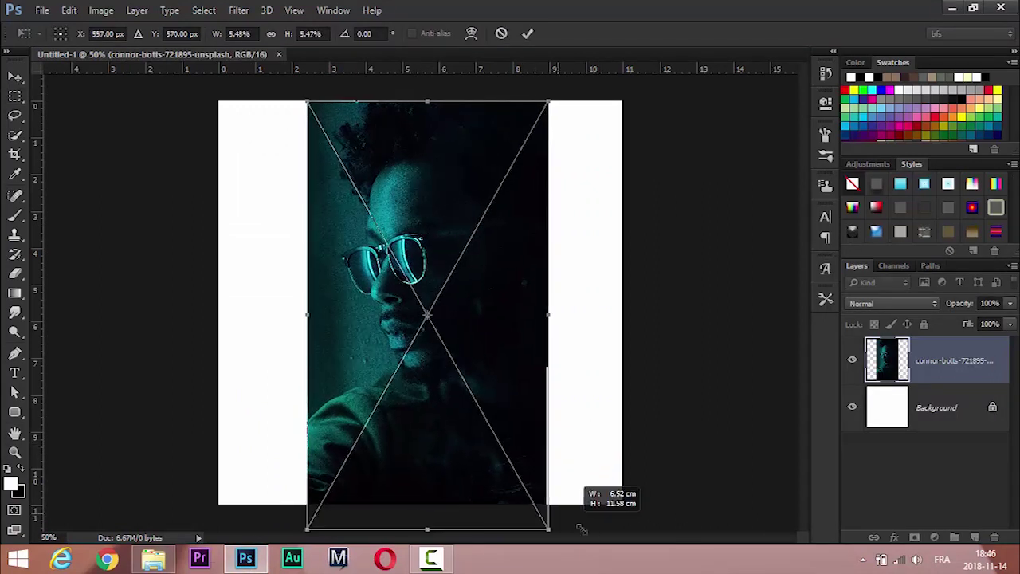
drag(595, 353, 623, 353)
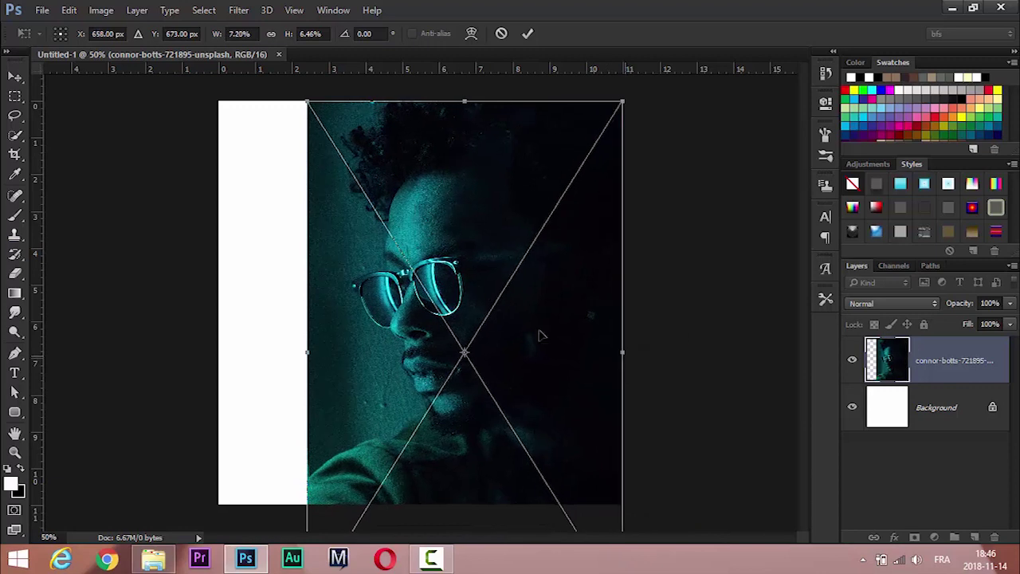
drag(305, 102, 263, 73)
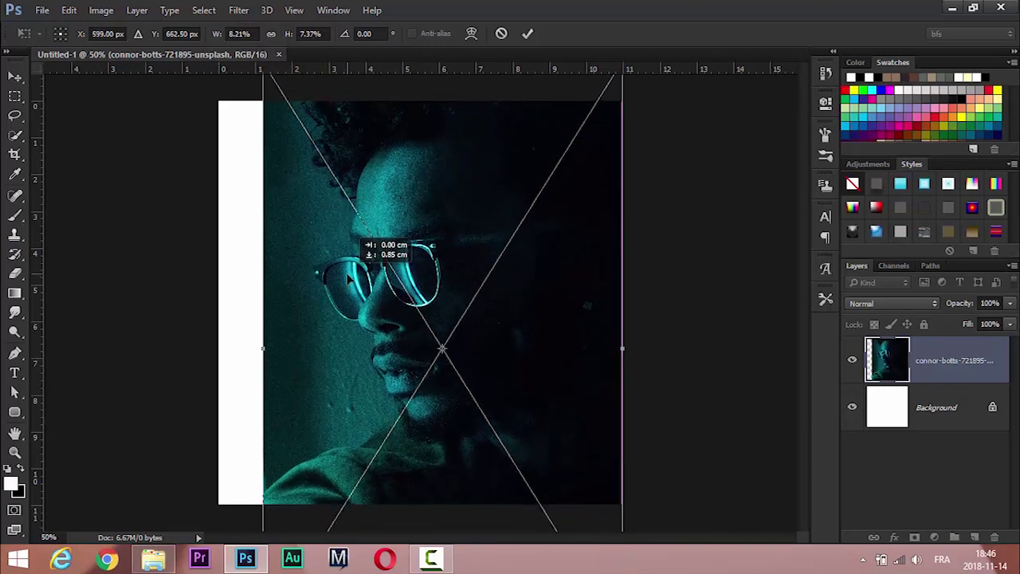
drag(263, 348, 236, 350)
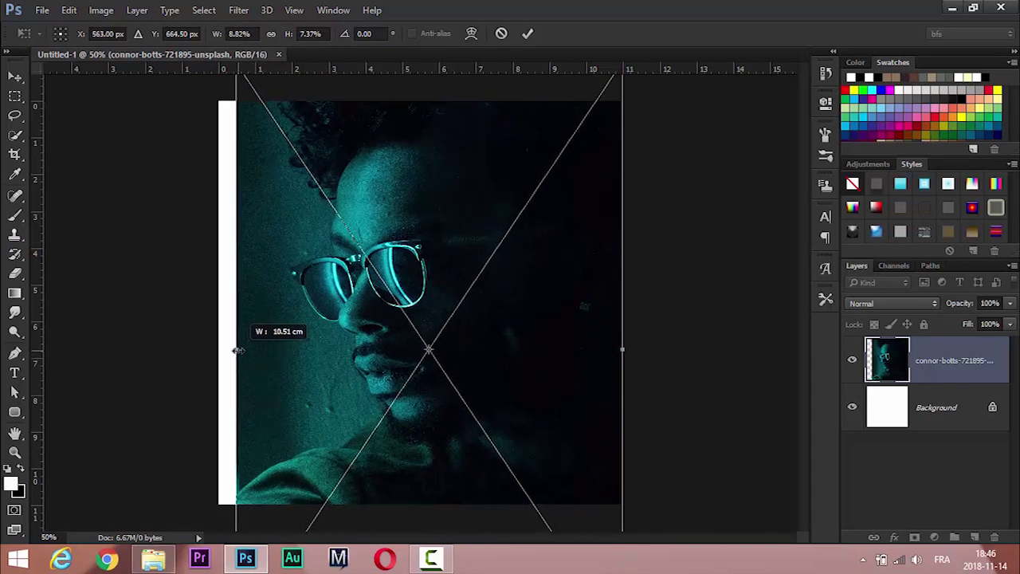
drag(236, 350, 222, 349)
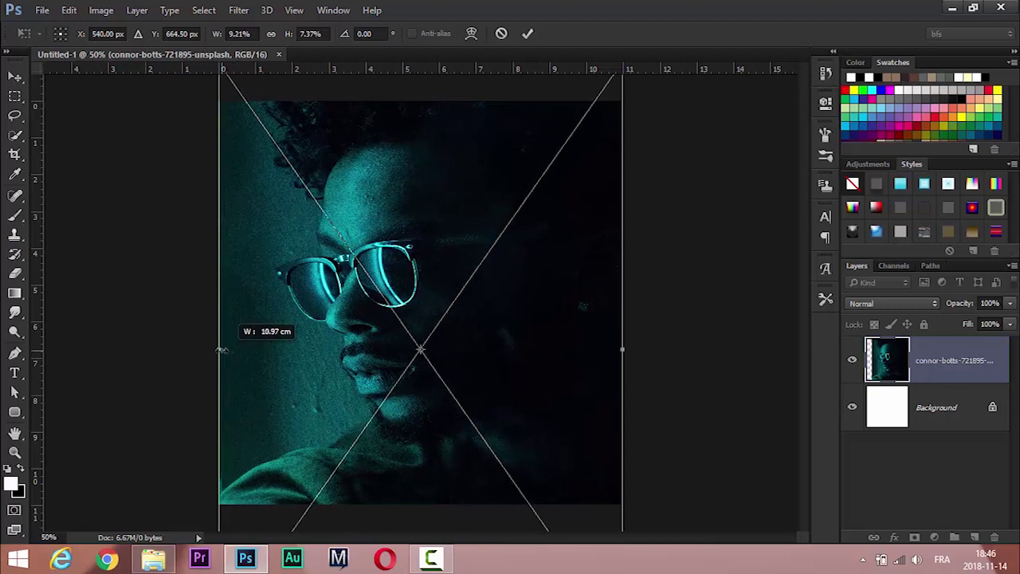
key(ctrl+minus)
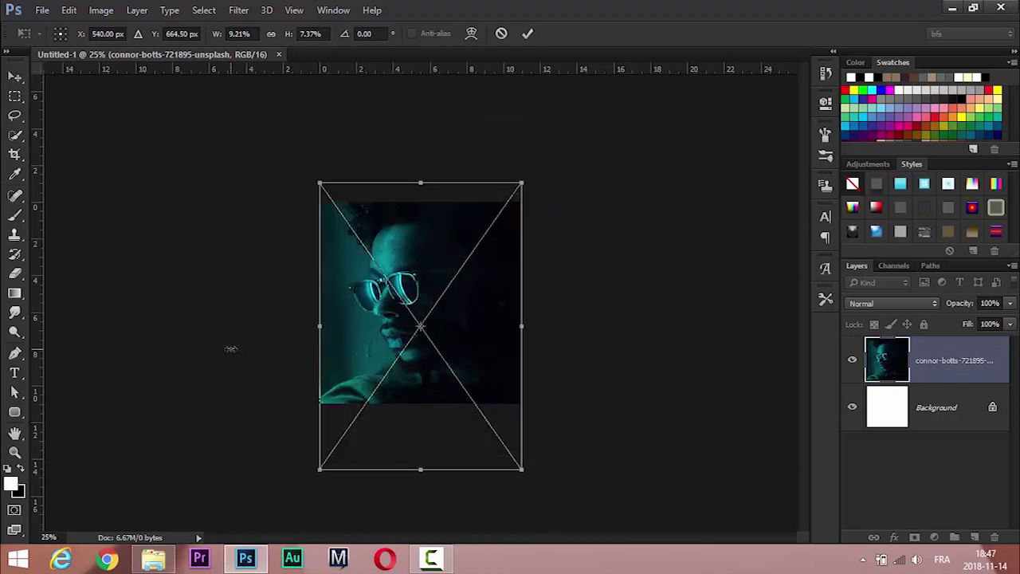
drag(422, 174, 423, 160)
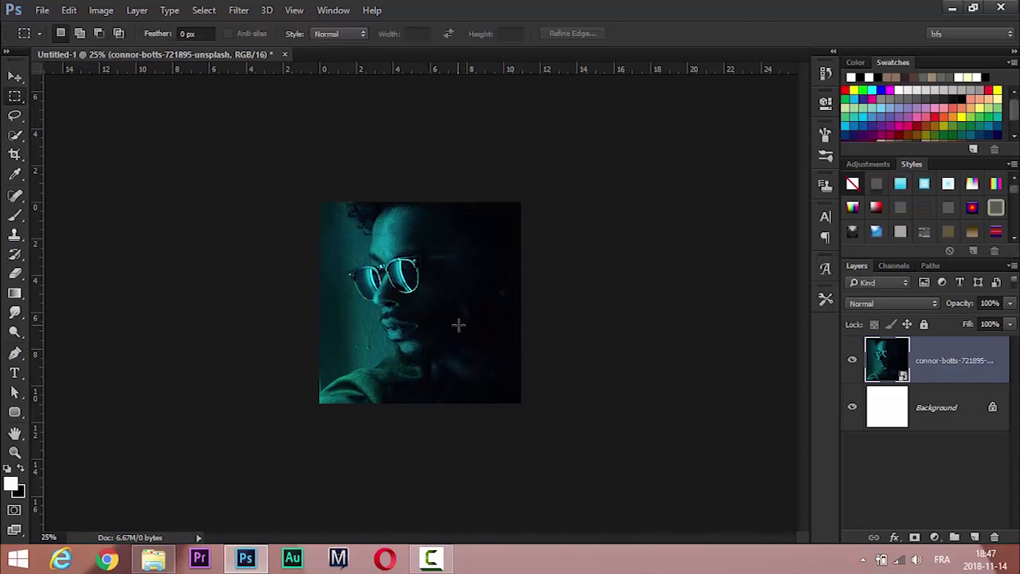
key(ctrl+plus)
key(ctrl+plus)
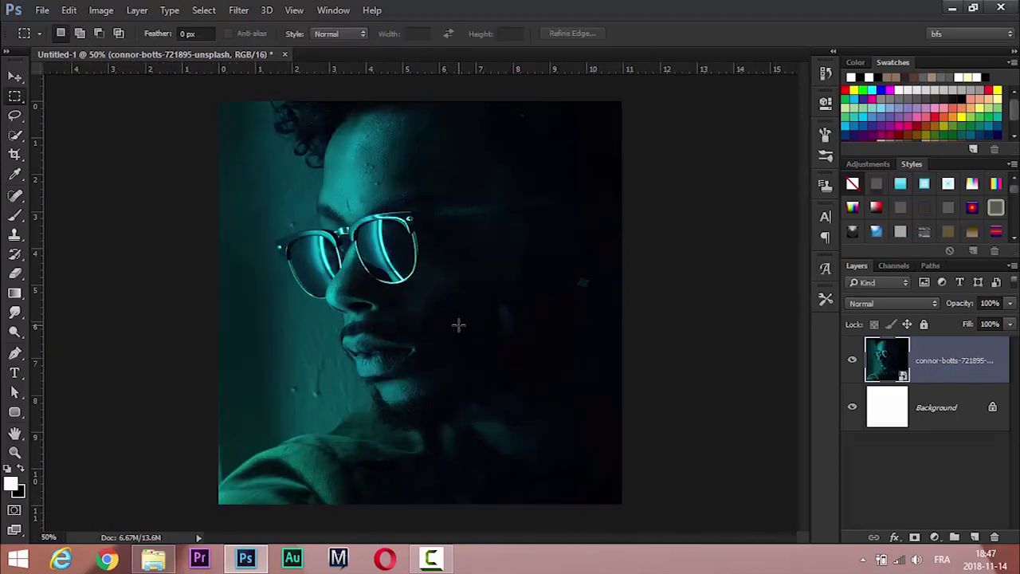
key(v)
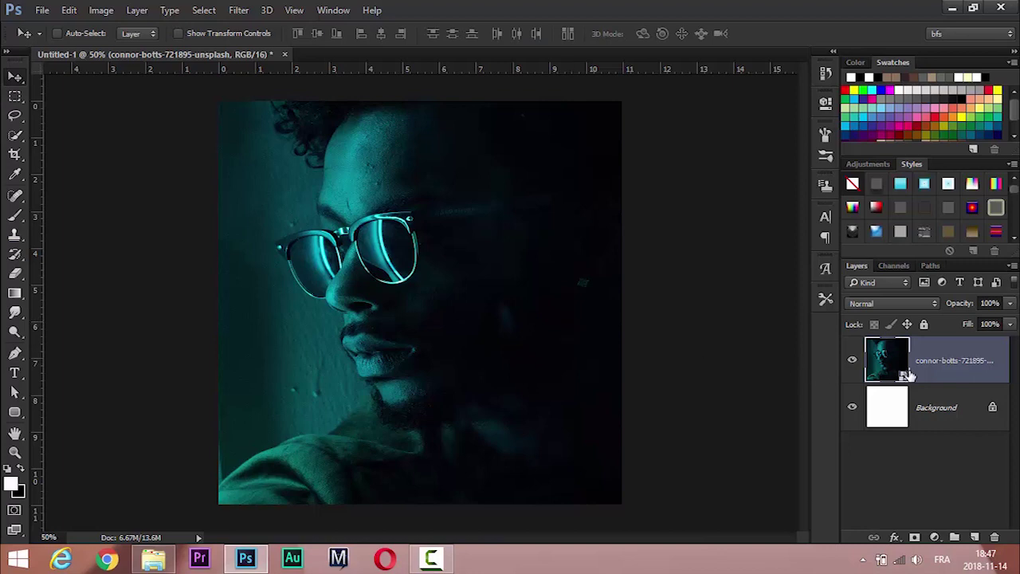
Apply Camera Raw with Exposure +0.65, Contrast +25, Clarity -40 and slightly raised saturation.
click(239, 10)
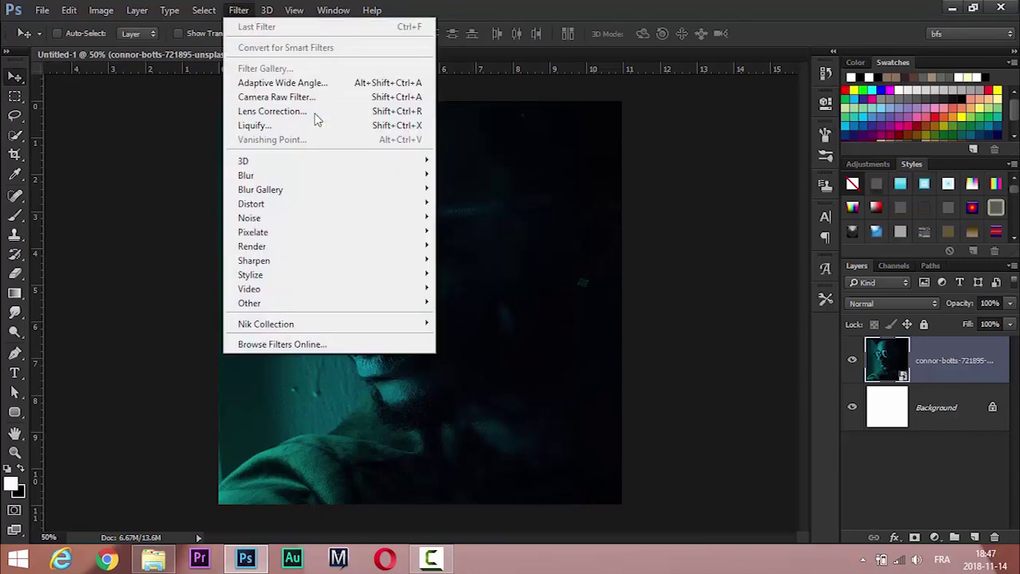
click(341, 97)
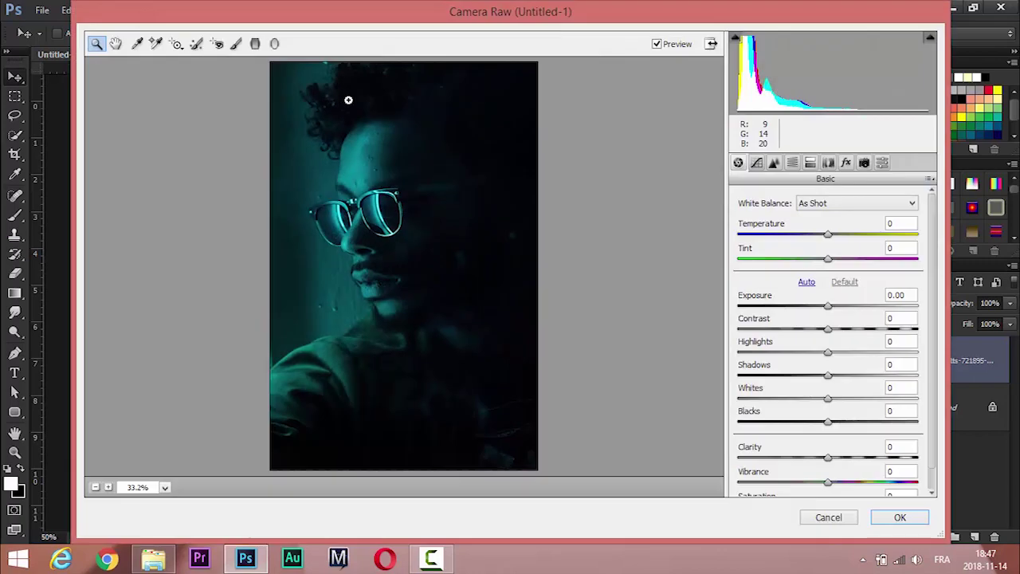
mouse_move(830, 311)
mouse_down()
mouse_move(843, 311)
mouse_move(849, 327)
mouse_move(835, 353)
mouse_move(845, 355)
mouse_move(785, 359)
mouse_move(868, 371)
mouse_move(808, 372)
mouse_move(860, 401)
mouse_move(821, 426)
mouse_move(853, 425)
mouse_up()
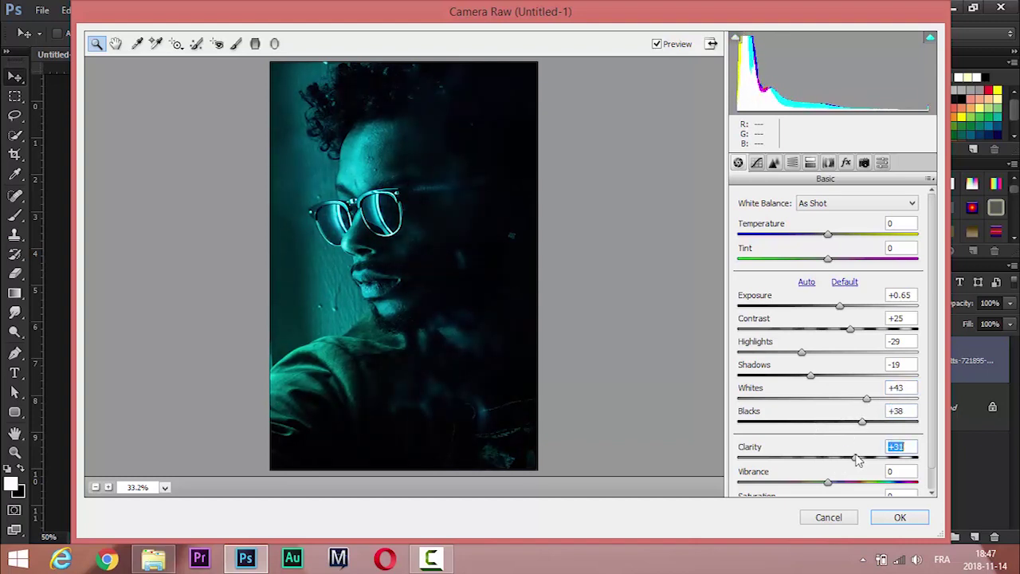
drag(837, 460, 807, 455)
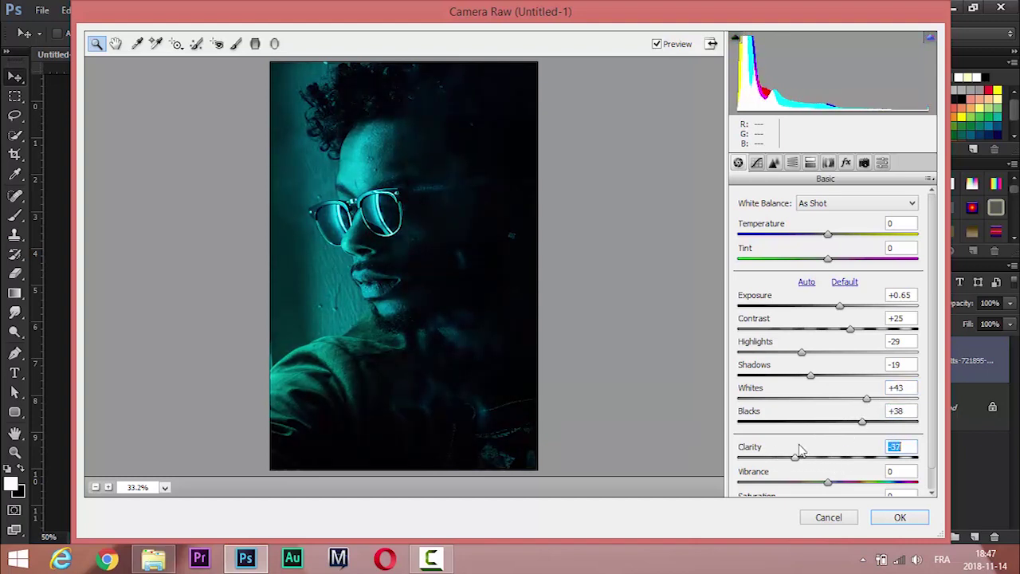
scroll(925, 430, down, 1)
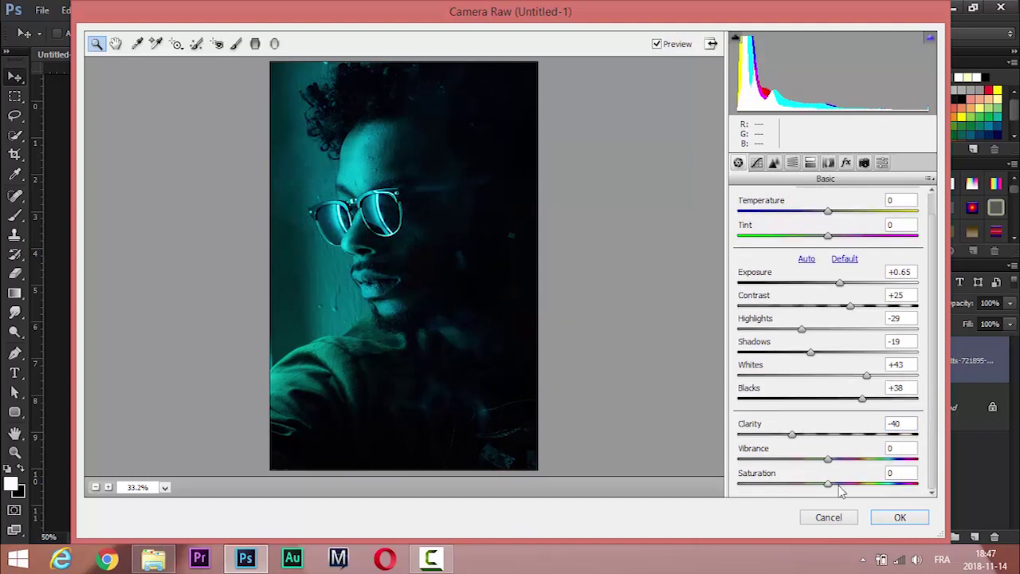
drag(837, 484, 855, 484)
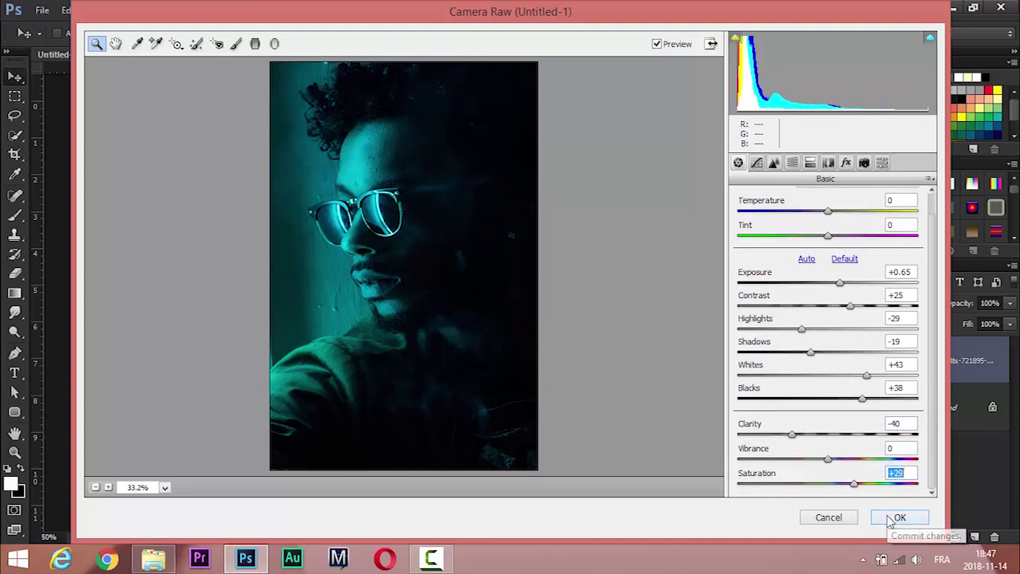
click(897, 517)
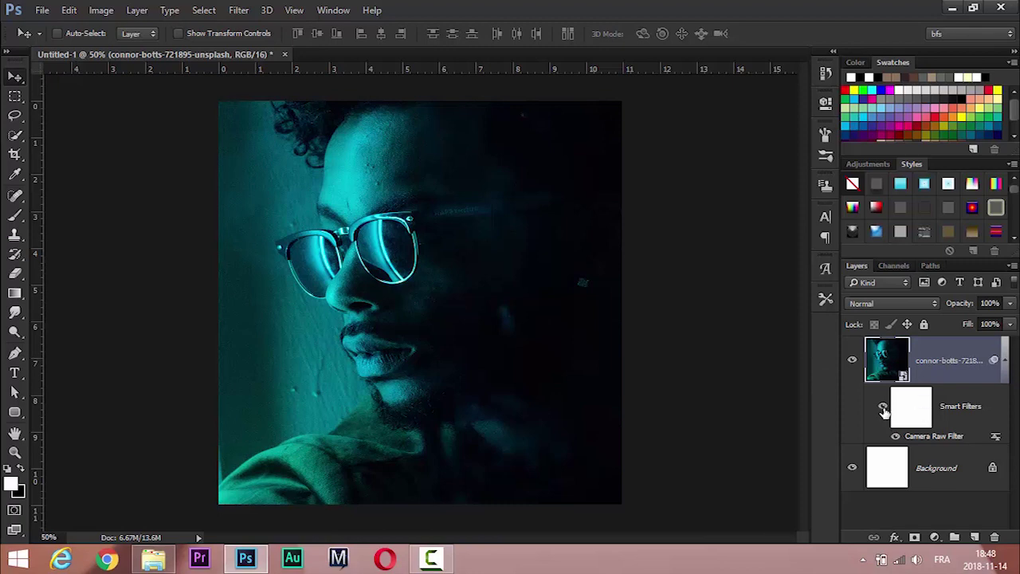
Compare the Camera Raw effect on and off, then rasterize the portrait layer.
click(883, 409)
click(883, 408)
click(1004, 361)
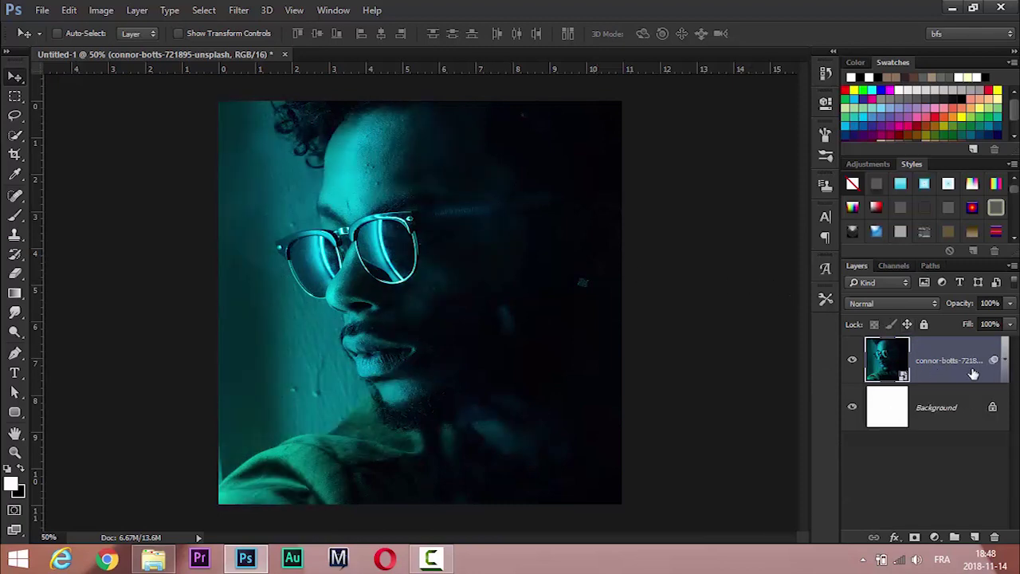
key(b)
click(598, 329)
click(478, 228)
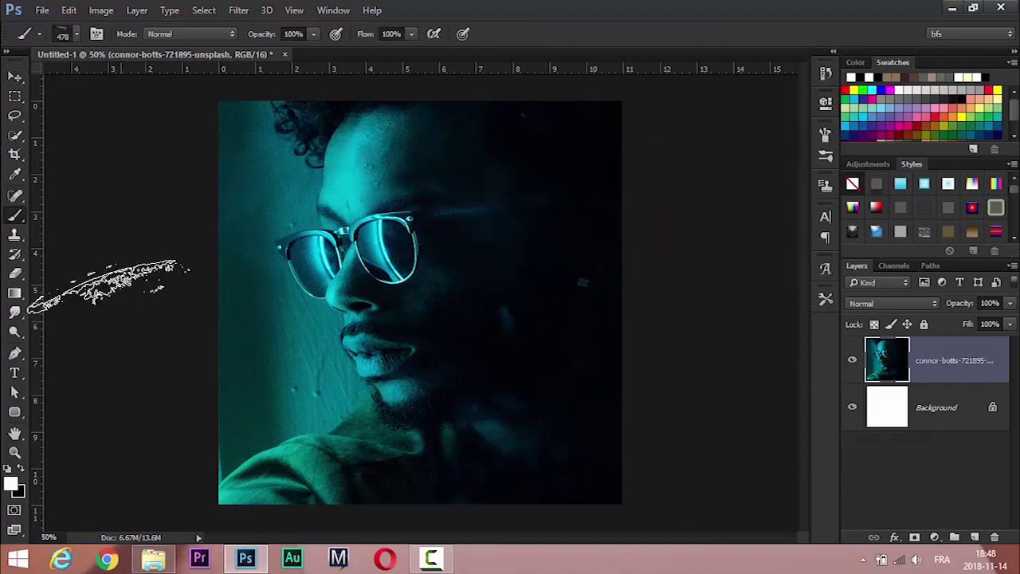
click(16, 313)
Zoom to 200% on the forehead and choose a 65 px brush.
key(ctrl+plus)
key(ctrl+plus)
key(ctrl+plus)
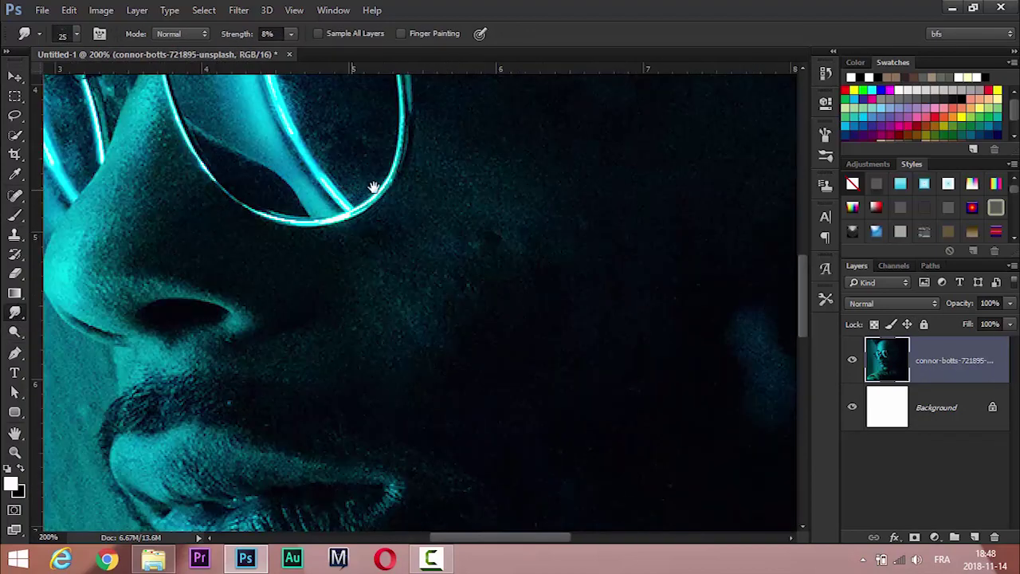
drag(373, 188, 510, 510)
drag(415, 255, 428, 358)
click(76, 35)
click(151, 393)
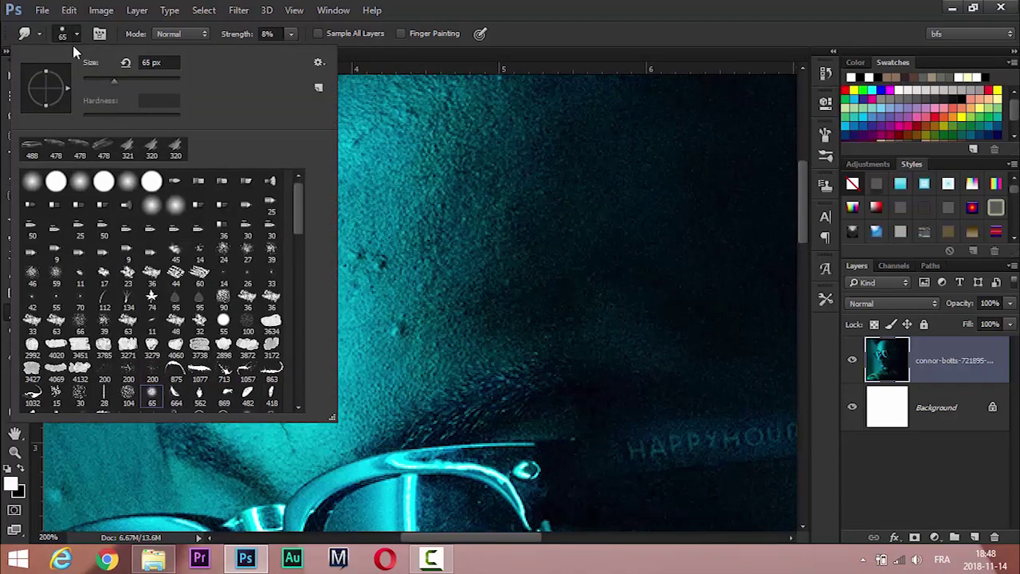
click(76, 35)
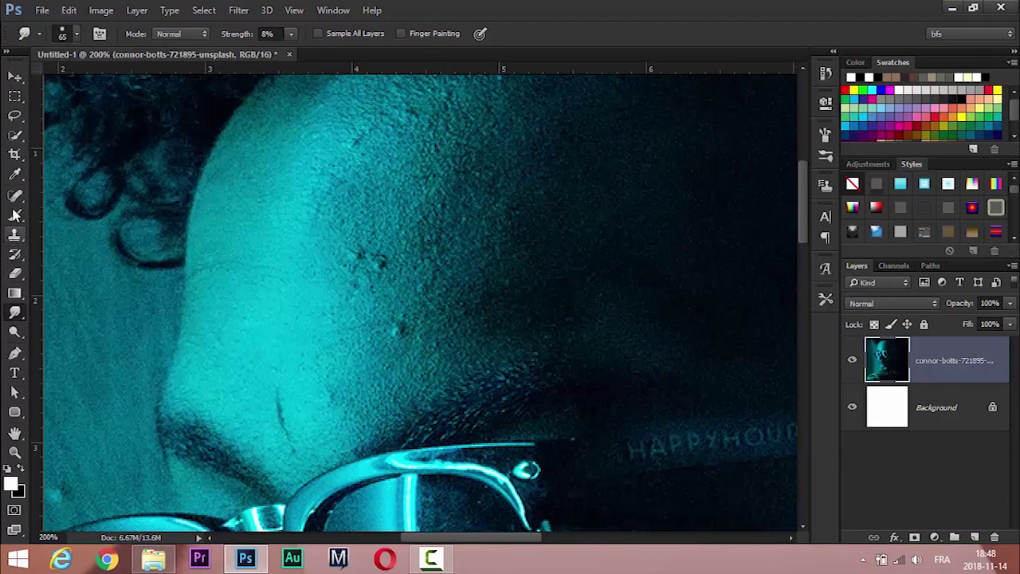
Heal the dark blemish on the forehead with the Spot Healing Brush.
click(14, 195)
click(391, 323)
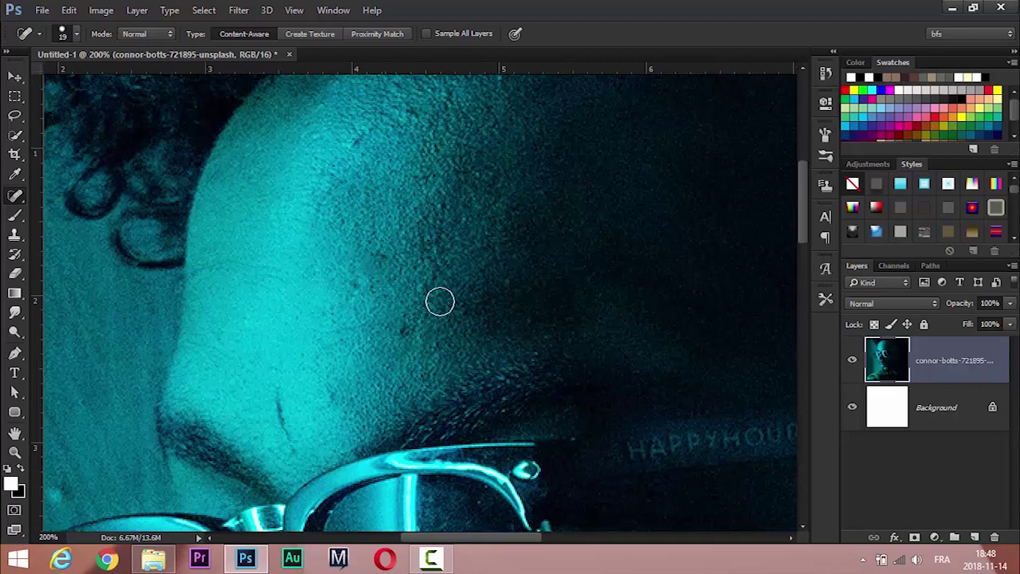
scroll(476, 278, down, 5)
scroll(301, 250, right, 5)
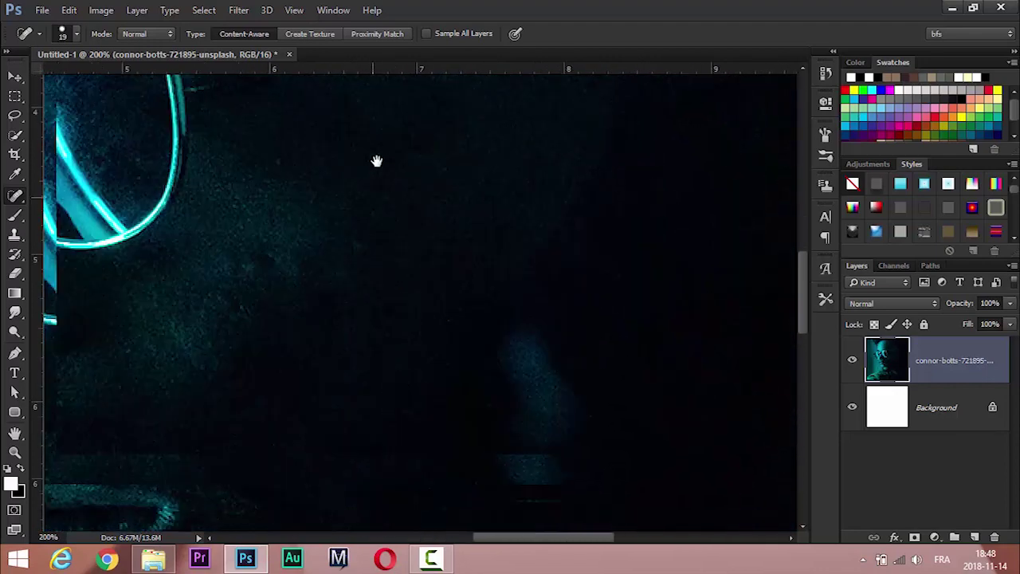
drag(377, 161, 383, 125)
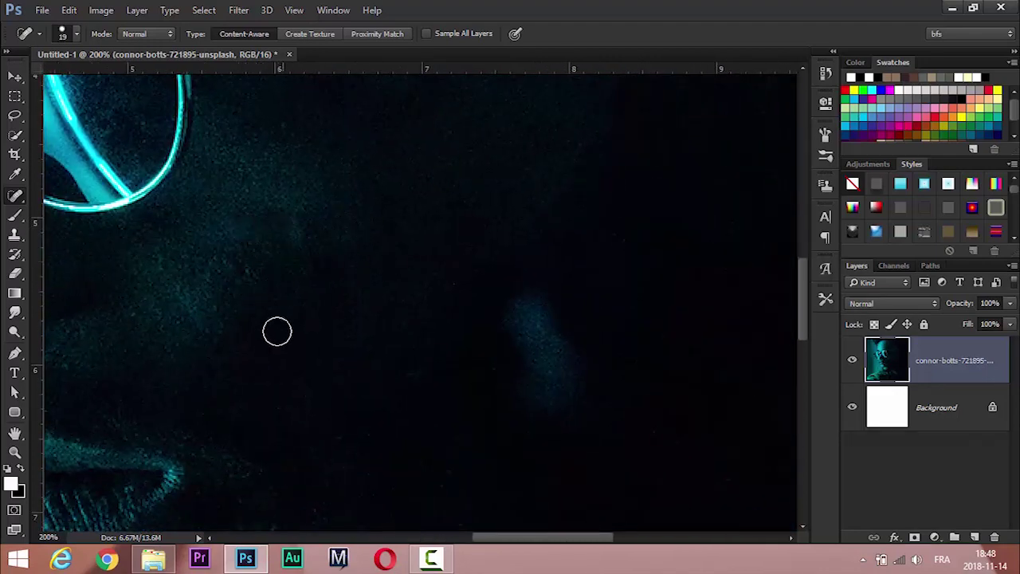
scroll(283, 322, down, 2)
scroll(594, 155, left, 3)
scroll(417, 150, down, 2)
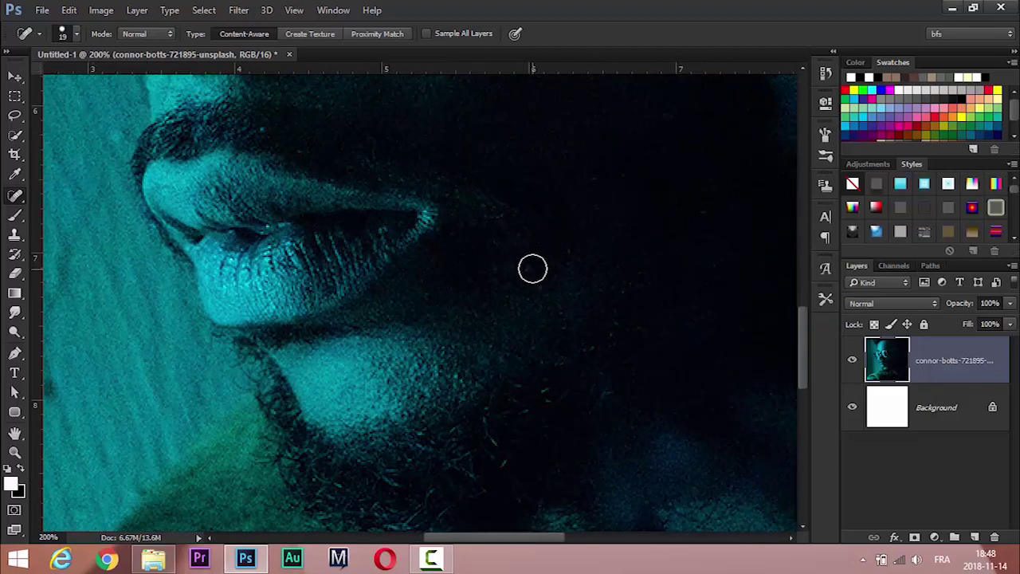
scroll(458, 212, up, 3)
scroll(502, 182, up, 3)
scroll(422, 305, up, 3)
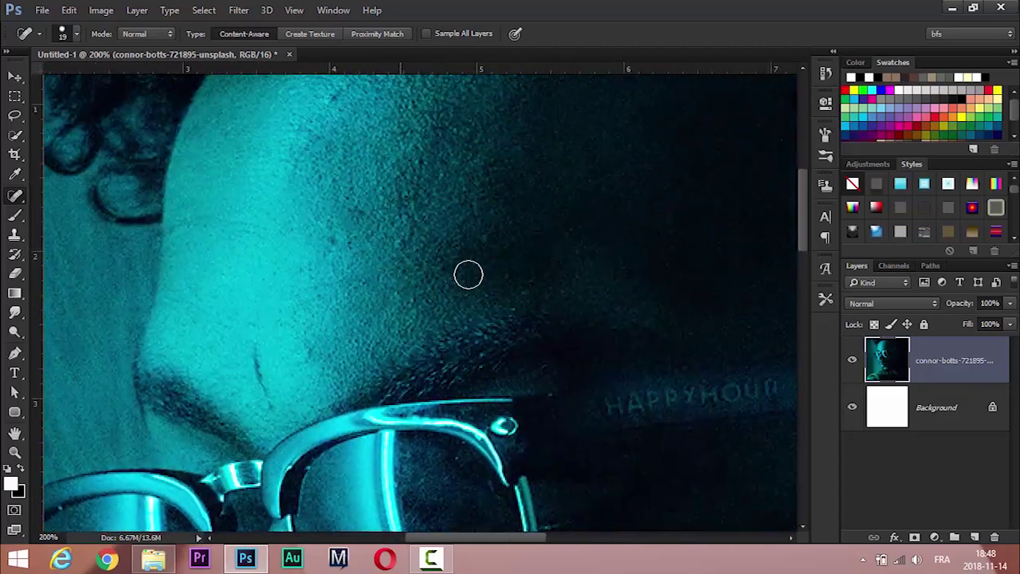
scroll(424, 334, left, 3)
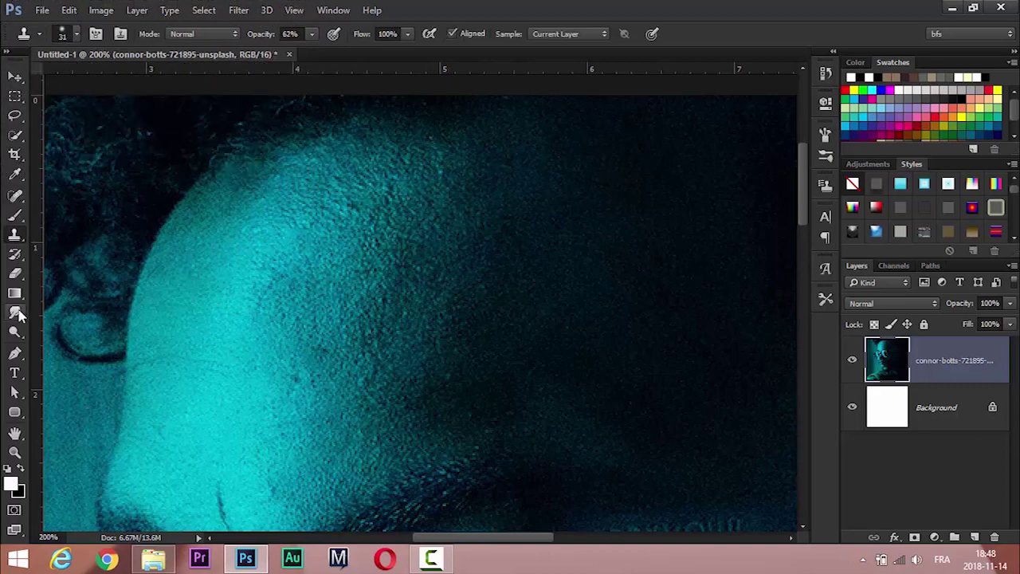
Smudge the forehead, hairline and cheek into a smoother glow with a ~120 brush.
click(15, 312)
drag(323, 187, 463, 158)
drag(207, 226, 151, 295)
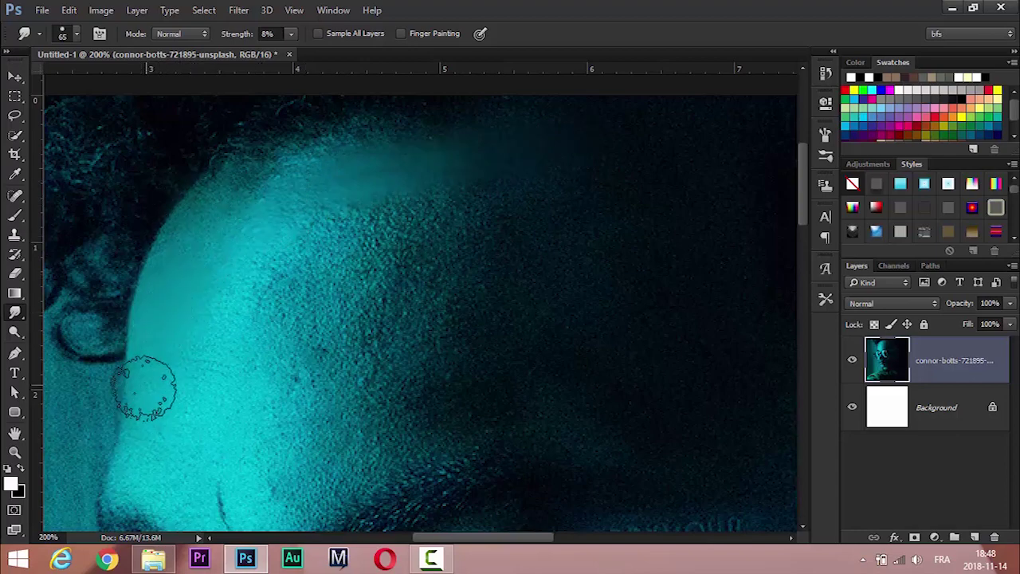
click(693, 164)
mouse_move(212, 246)
mouse_down()
mouse_move(210, 337)
mouse_move(141, 394)
mouse_move(239, 330)
mouse_move(234, 429)
mouse_up()
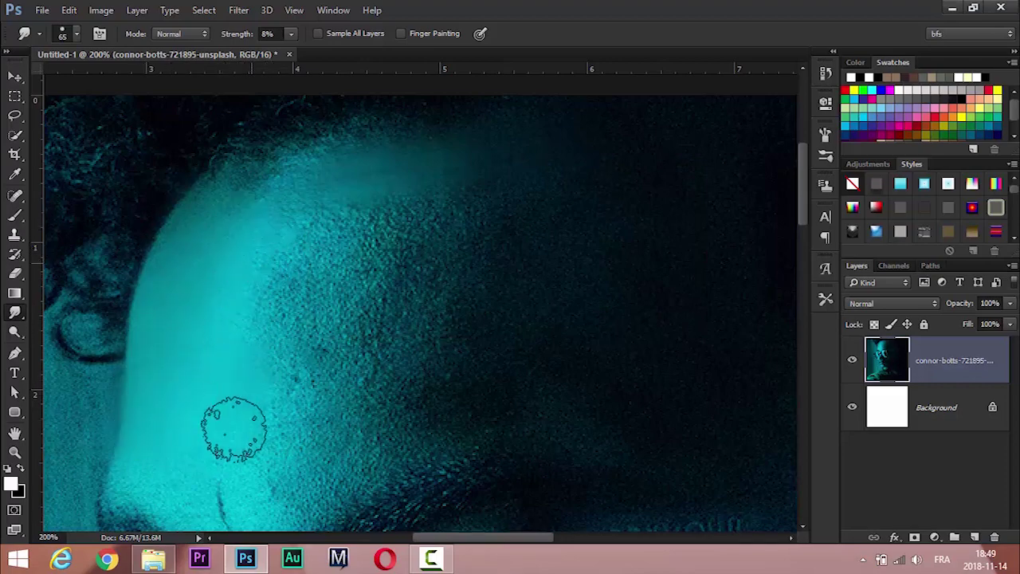
drag(326, 311, 351, 311)
mouse_move(347, 229)
mouse_down()
mouse_move(330, 216)
mouse_move(475, 235)
mouse_move(250, 433)
mouse_move(378, 271)
mouse_move(399, 319)
mouse_move(302, 359)
mouse_move(466, 93)
mouse_up()
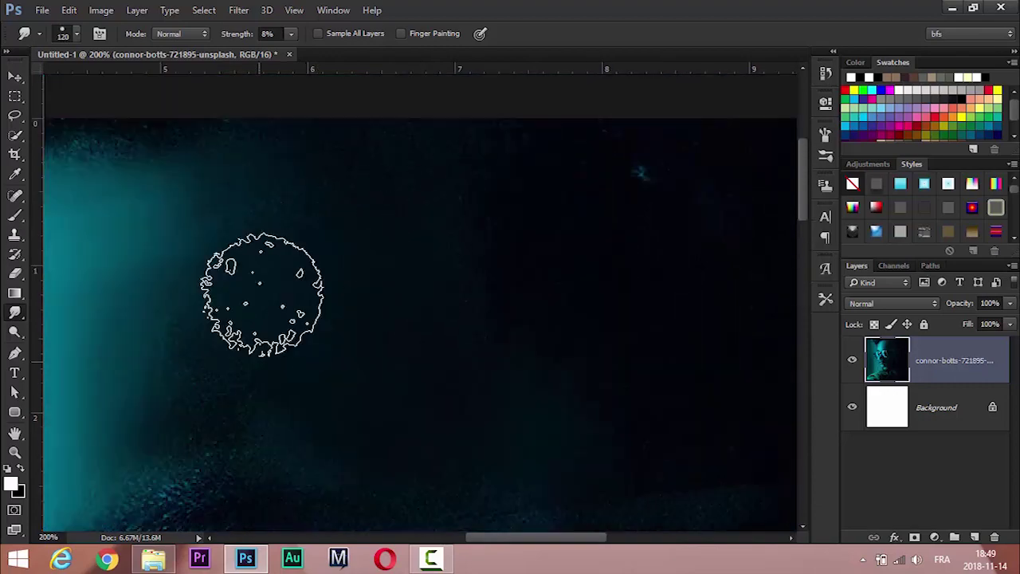
Smudge the lips smooth, then set up a ~21 px Dodge brush.
key(ctrl+minus)
key(ctrl+minus)
key(ctrl+minus)
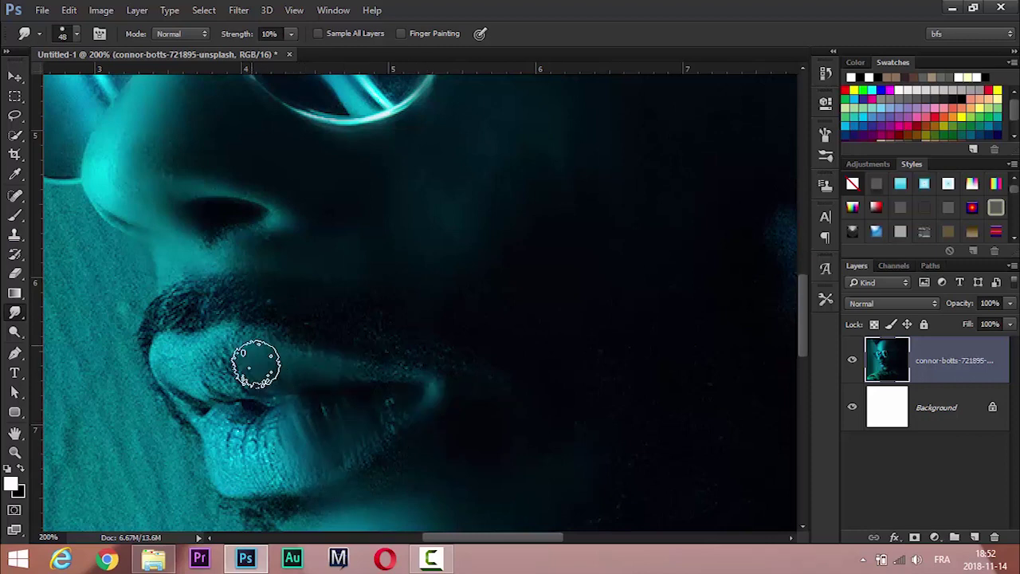
drag(238, 436, 275, 474)
mouse_move(232, 360)
mouse_down()
mouse_move(375, 372)
mouse_move(424, 414)
mouse_up()
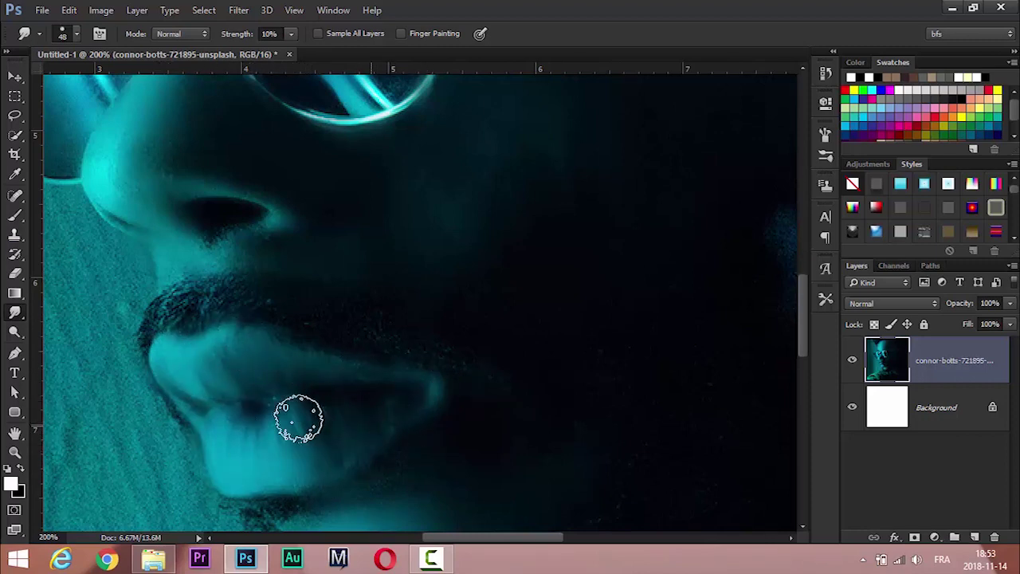
click(14, 333)
drag(275, 420, 209, 428)
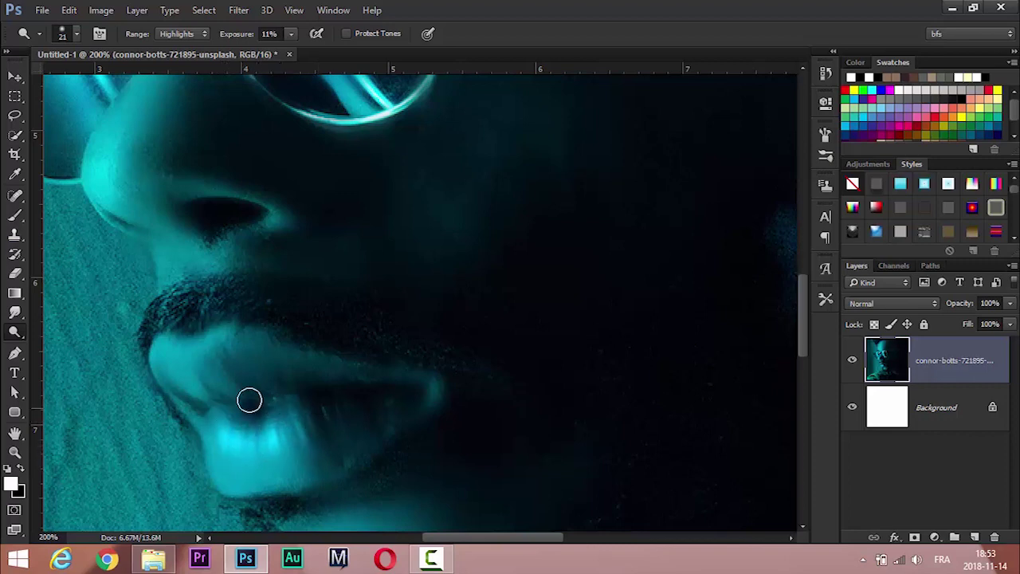
Dodge the lens streaks on the glasses and the nose bridge brighter.
scroll(230, 377, up, 5)
scroll(503, 264, left, 3)
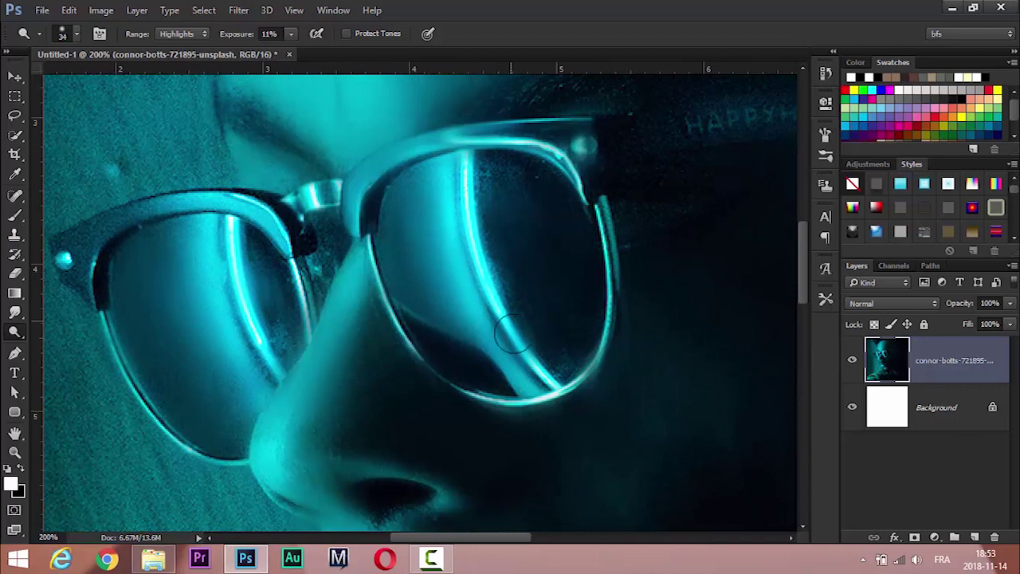
drag(511, 335, 538, 382)
drag(219, 235, 252, 334)
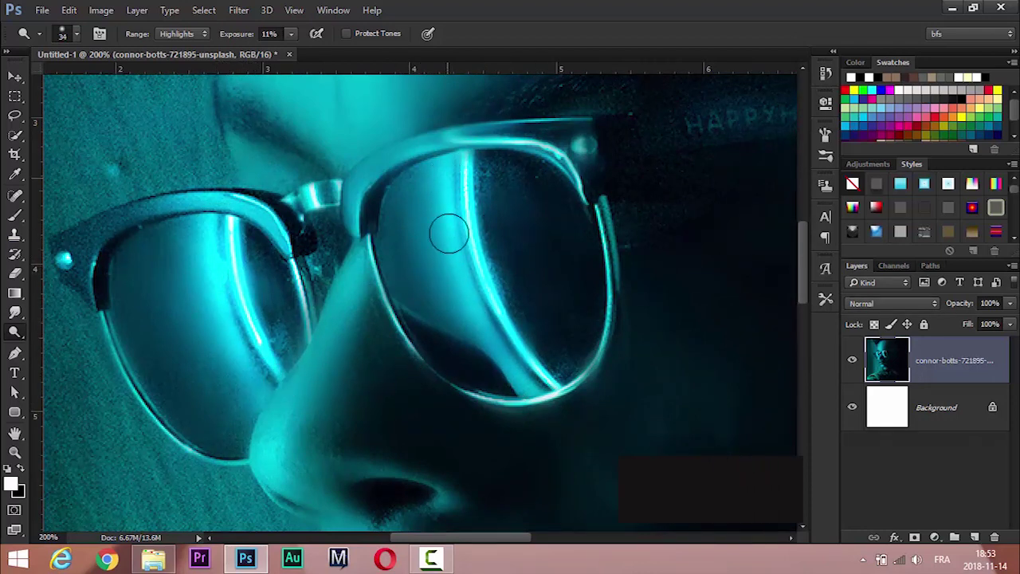
drag(286, 392, 273, 432)
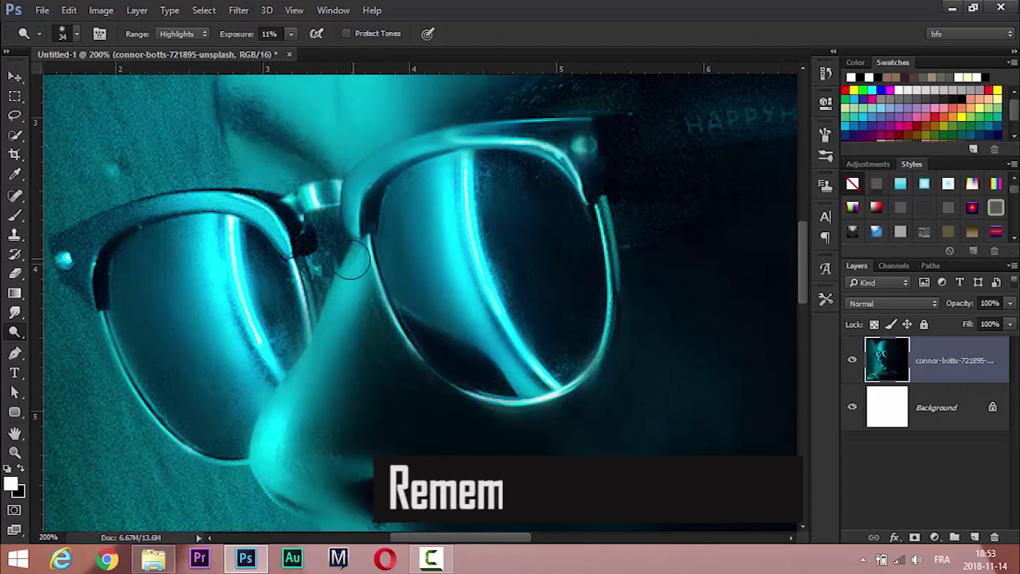
Brighten the neck and collar with a 162 px Dodge brush.
scroll(354, 246, up, 5)
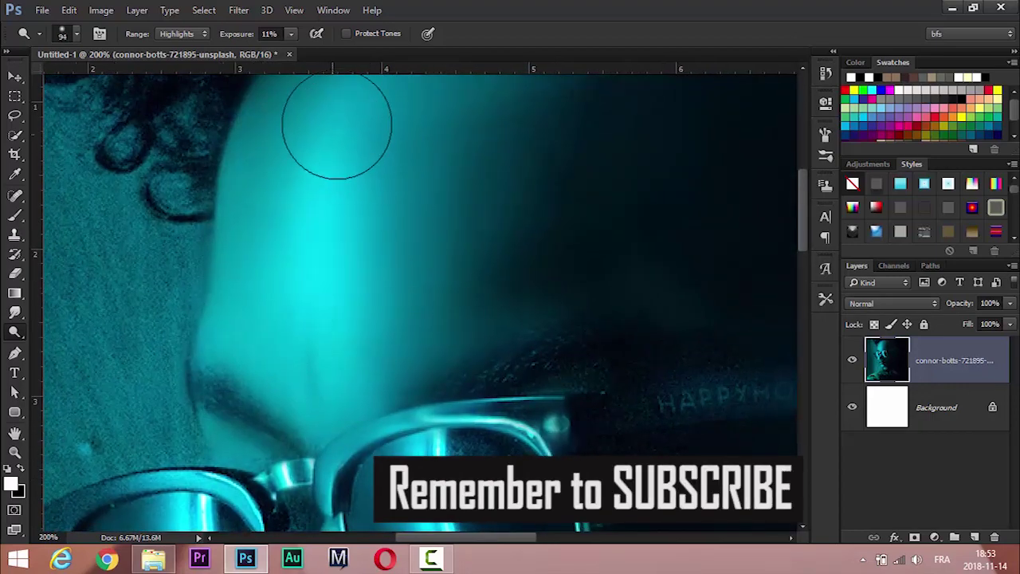
scroll(444, 295, down, 3)
scroll(454, 295, down, 1)
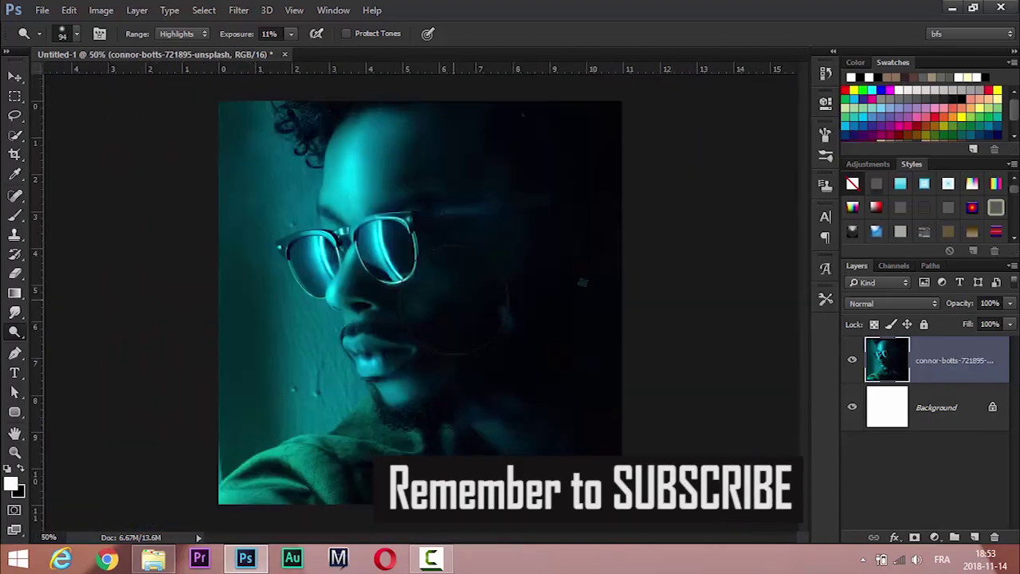
key(bracketright)
key(bracketright)
key(bracketright)
mouse_move(358, 156)
mouse_down()
mouse_move(387, 412)
mouse_move(441, 467)
mouse_move(285, 444)
mouse_move(345, 488)
mouse_move(319, 470)
mouse_move(292, 469)
mouse_move(337, 506)
mouse_move(341, 447)
mouse_up()
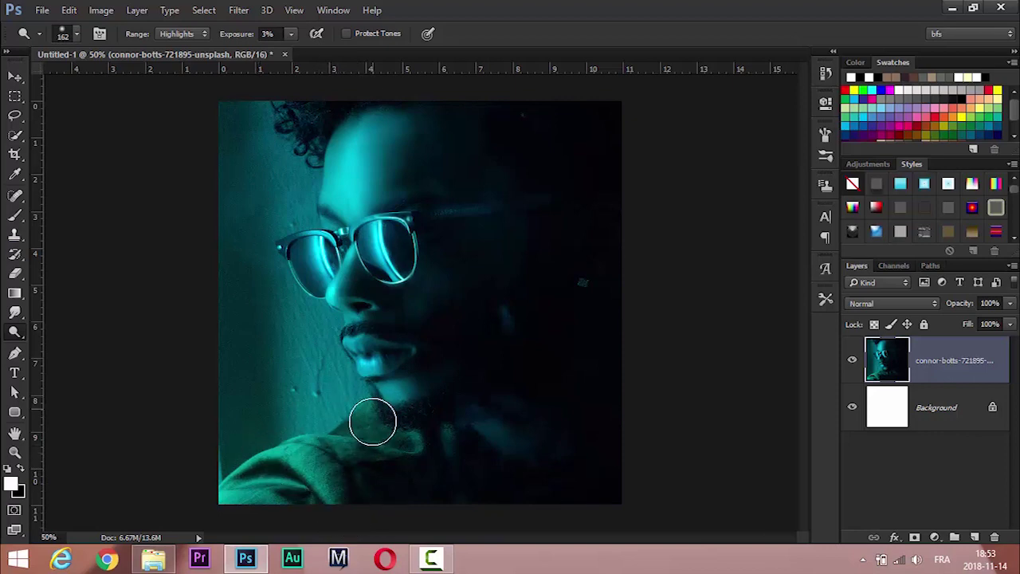
drag(405, 442, 357, 450)
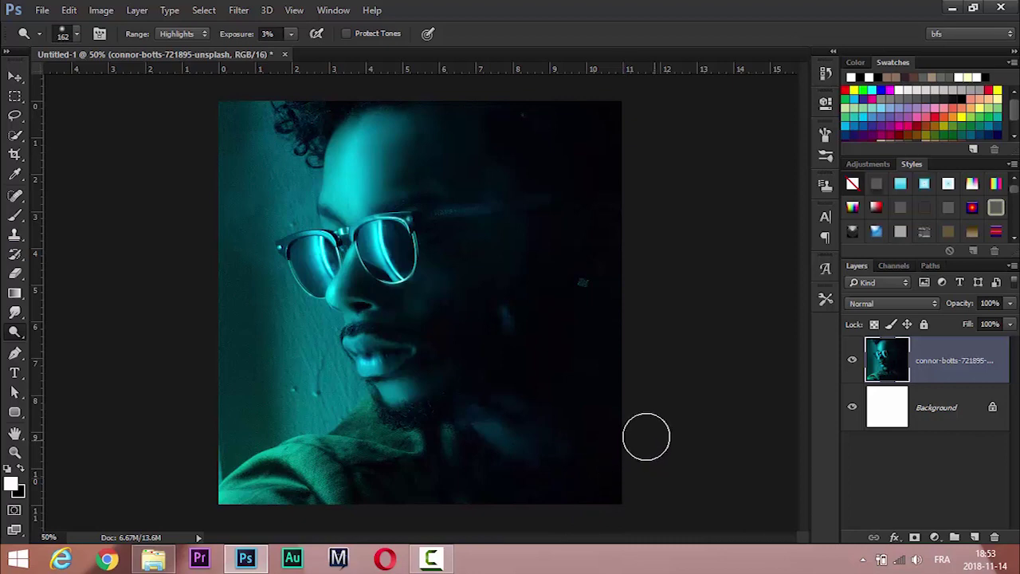
key(v)
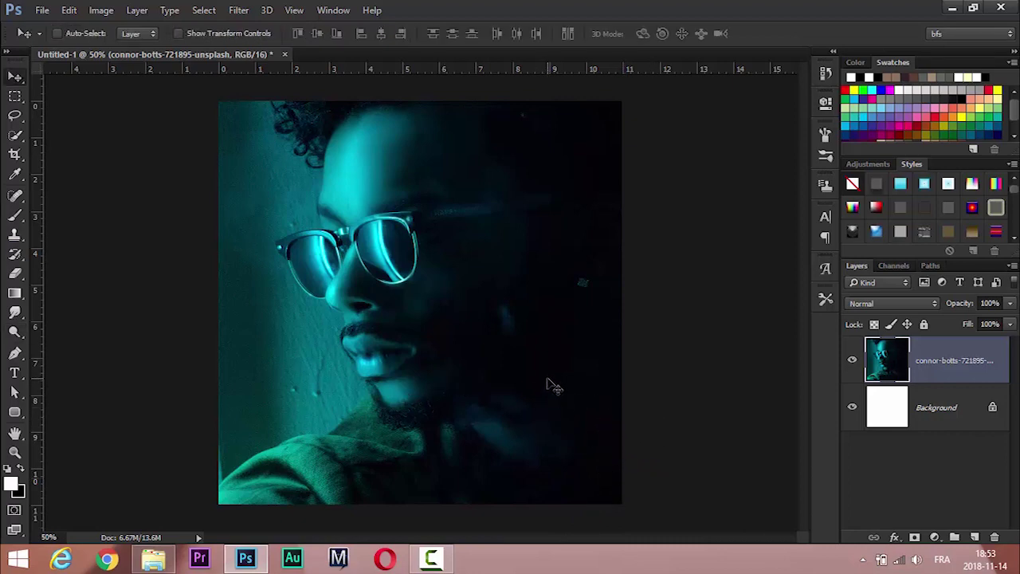
Dodge a small teal patch in the dark area right of the face.
click(16, 331)
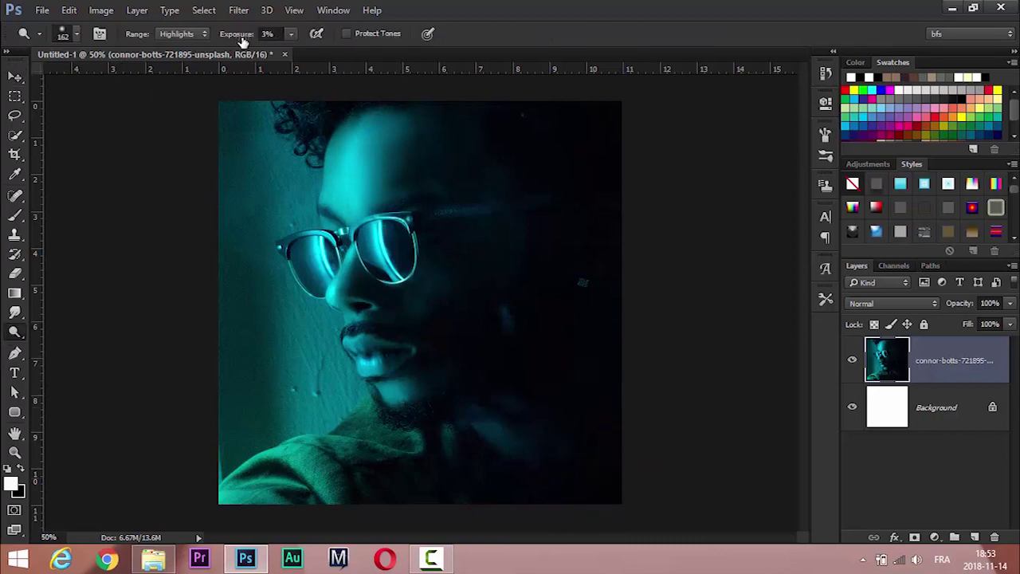
scroll(525, 226, up, 2)
scroll(526, 231, up, 1)
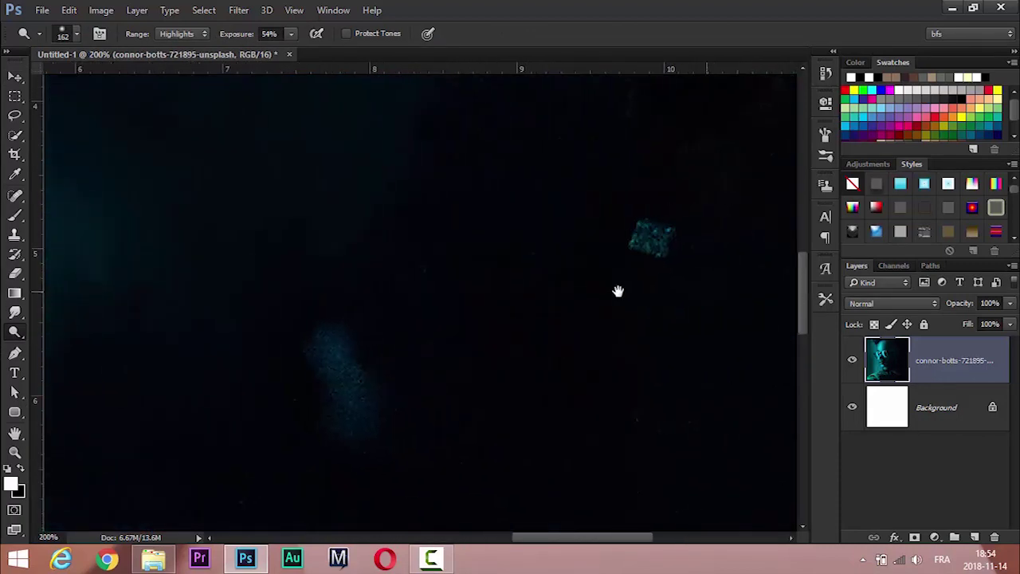
mouse_move(565, 230)
mouse_down()
mouse_move(554, 230)
mouse_move(551, 250)
mouse_move(556, 231)
mouse_up()
scroll(582, 282, down, 3)
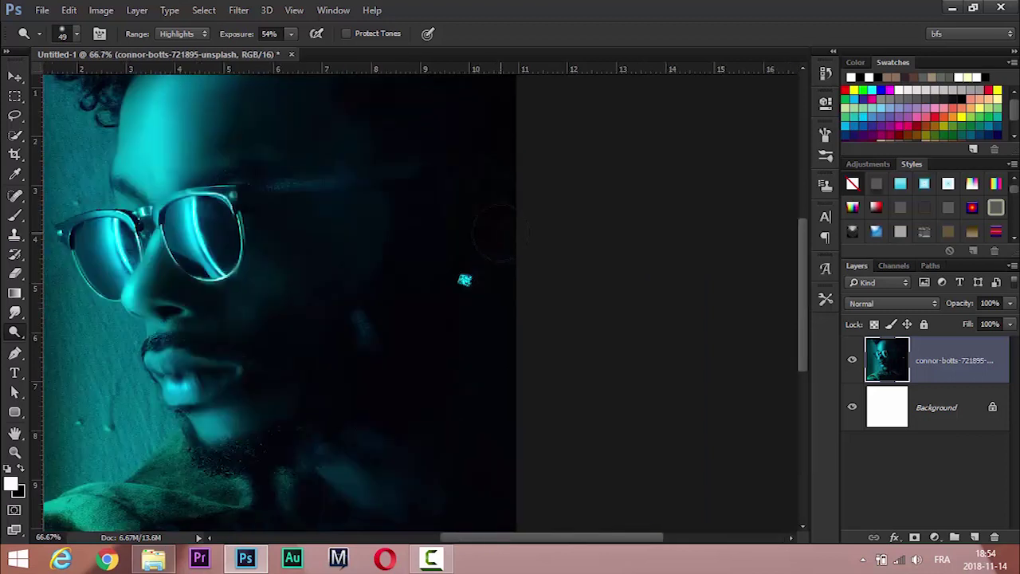
key(v)
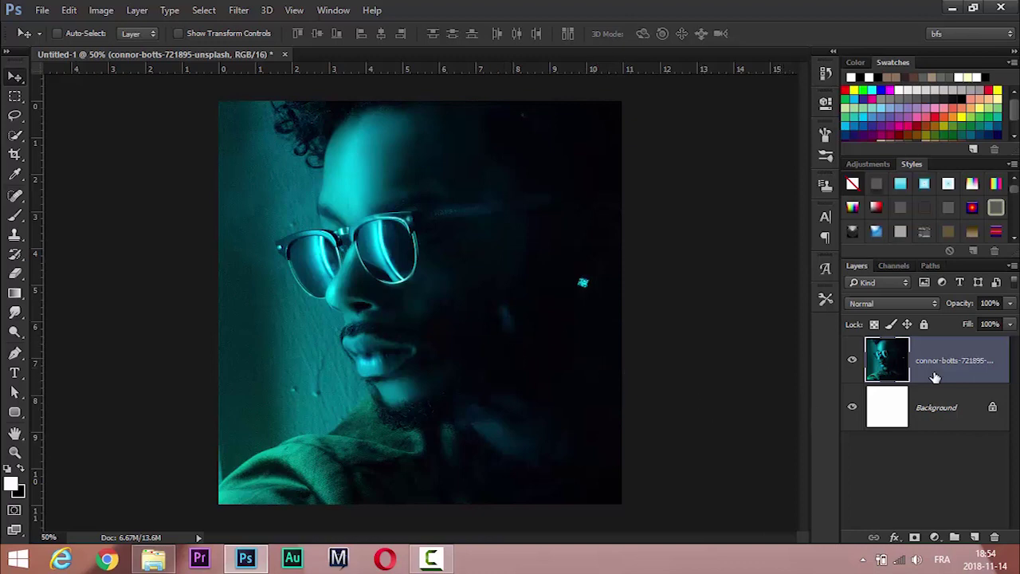
Duplicate the portrait, flip it horizontally, slide it left, and start selecting its face.
key(ctrl+j)
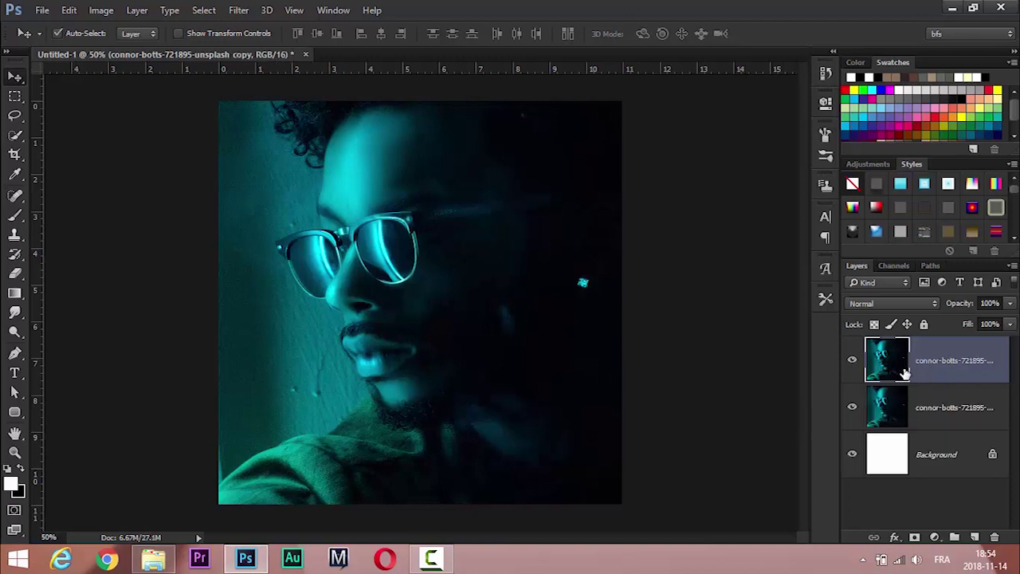
key(ctrl+t)
right_click(480, 402)
click(517, 369)
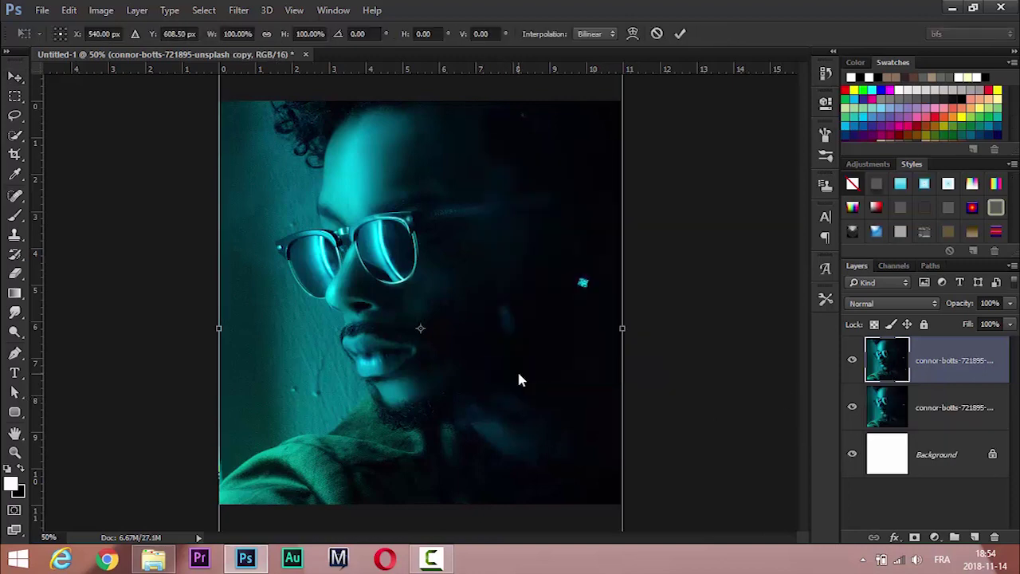
right_click(473, 360)
click(506, 321)
drag(466, 336, 323, 337)
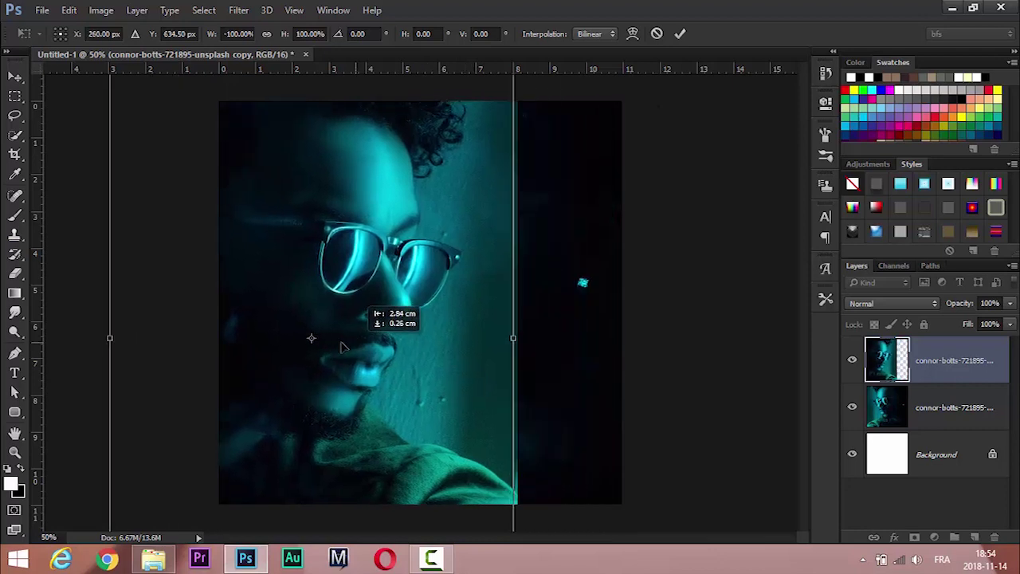
key(Return)
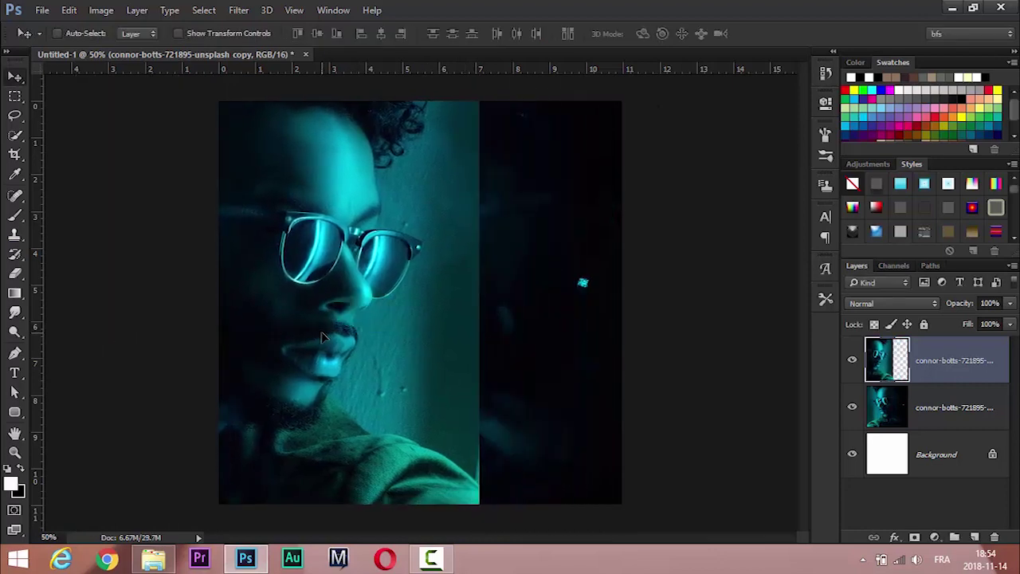
key(w)
mouse_move(350, 448)
mouse_down()
mouse_move(385, 259)
mouse_move(430, 338)
mouse_up()
Trim the cheek and background beside the glasses out of the face selection.
drag(393, 383, 436, 407)
key(ctrl+plus)
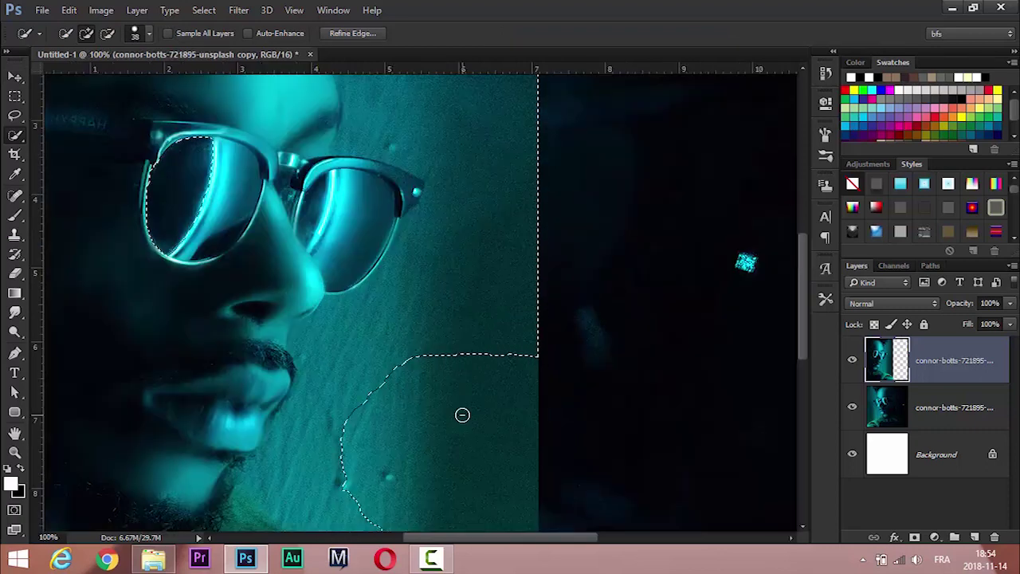
mouse_move(460, 415)
mouse_down()
mouse_move(409, 330)
mouse_move(465, 200)
mouse_up()
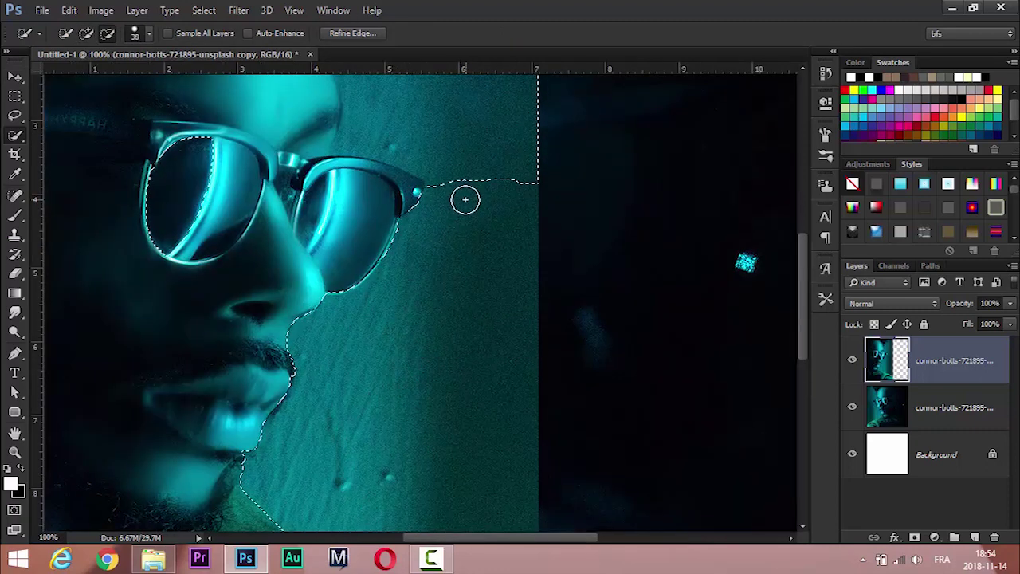
scroll(464, 200, up, 3)
drag(467, 266, 462, 230)
scroll(461, 230, up, 5)
Refine the curly hair edge of the selection in Refine Edge.
click(365, 35)
drag(413, 273, 418, 253)
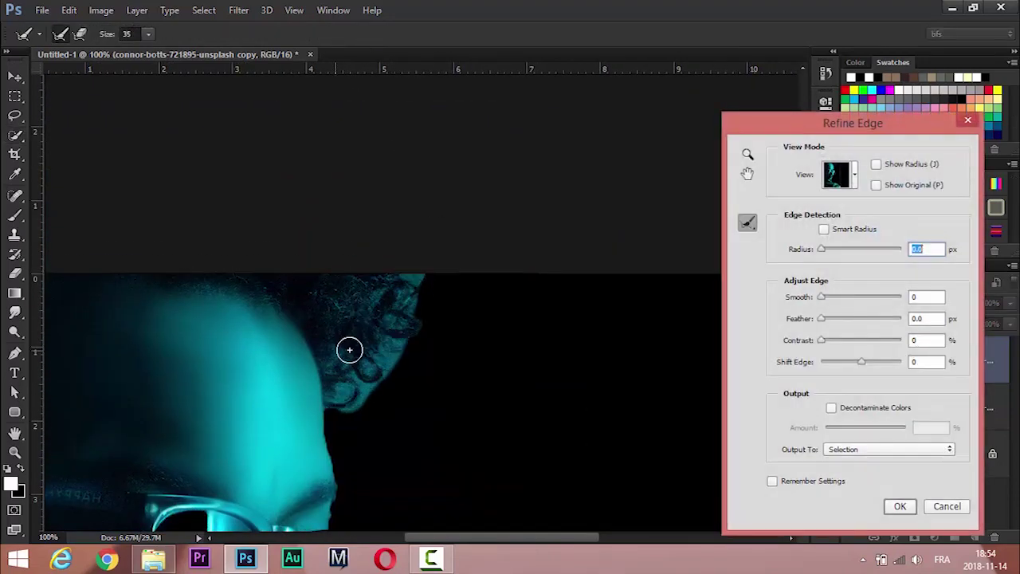
drag(426, 401, 471, 212)
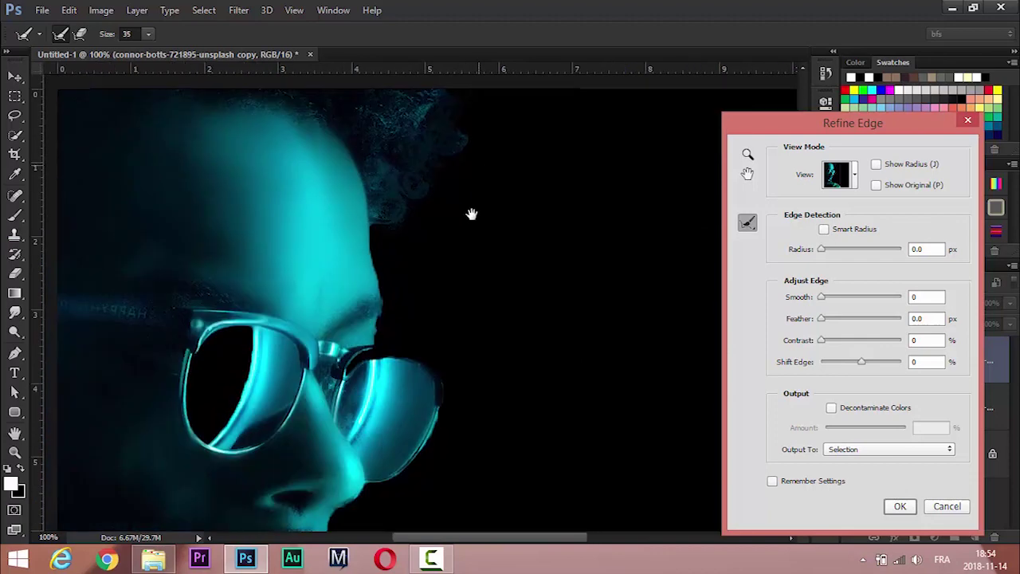
click(900, 506)
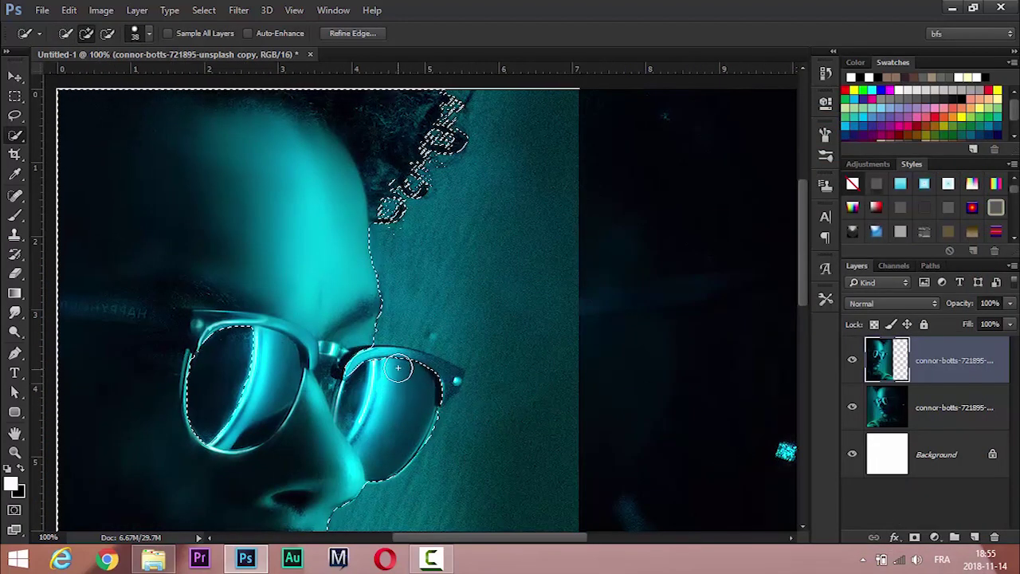
mouse_move(398, 364)
mouse_down()
mouse_move(386, 378)
mouse_move(456, 381)
mouse_up()
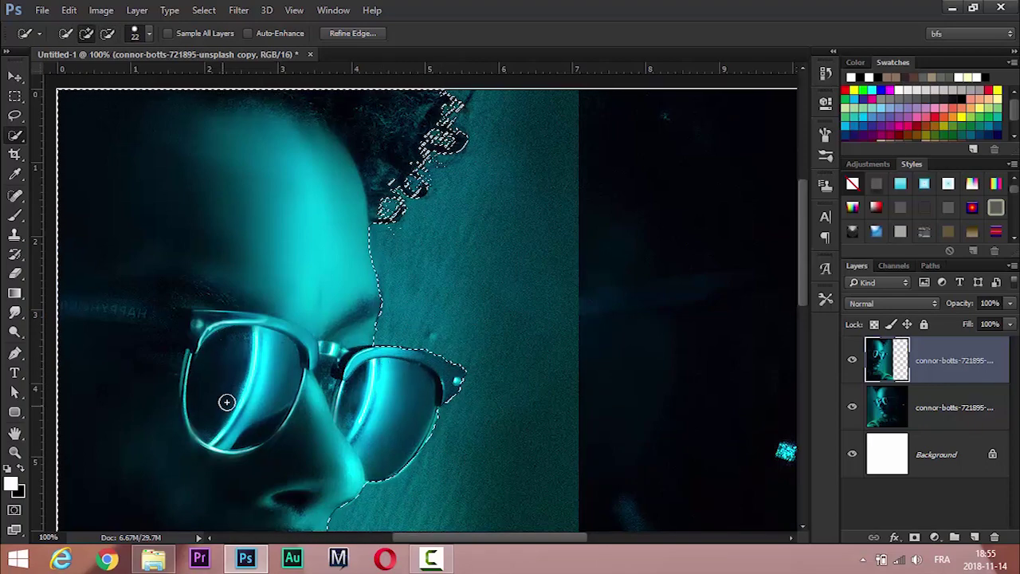
Adjust edge smoothing, enable Decontaminate Colors, and output a new layer with mask.
click(366, 33)
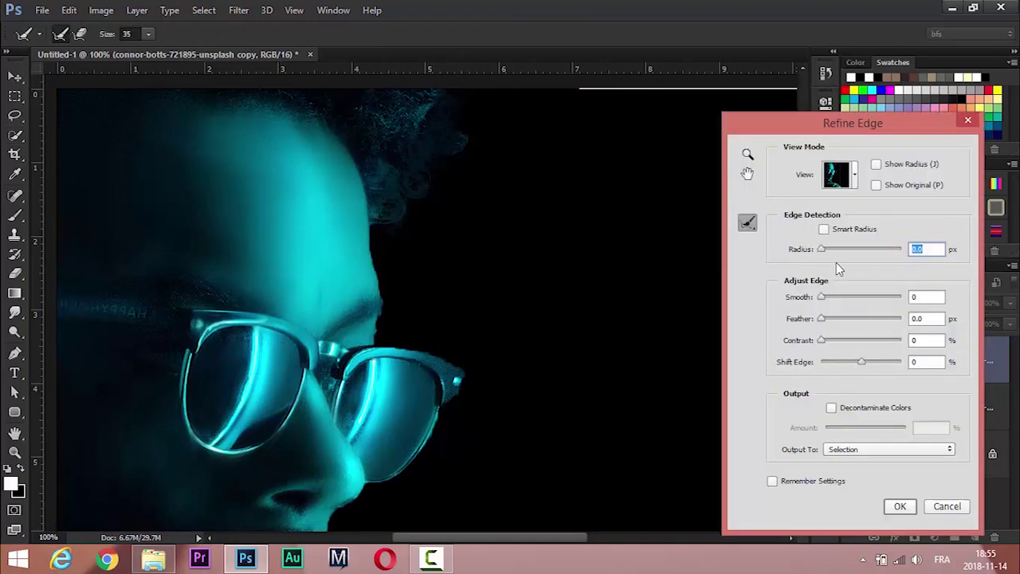
drag(823, 299, 827, 320)
click(850, 407)
click(899, 507)
key(ctrl+minus)
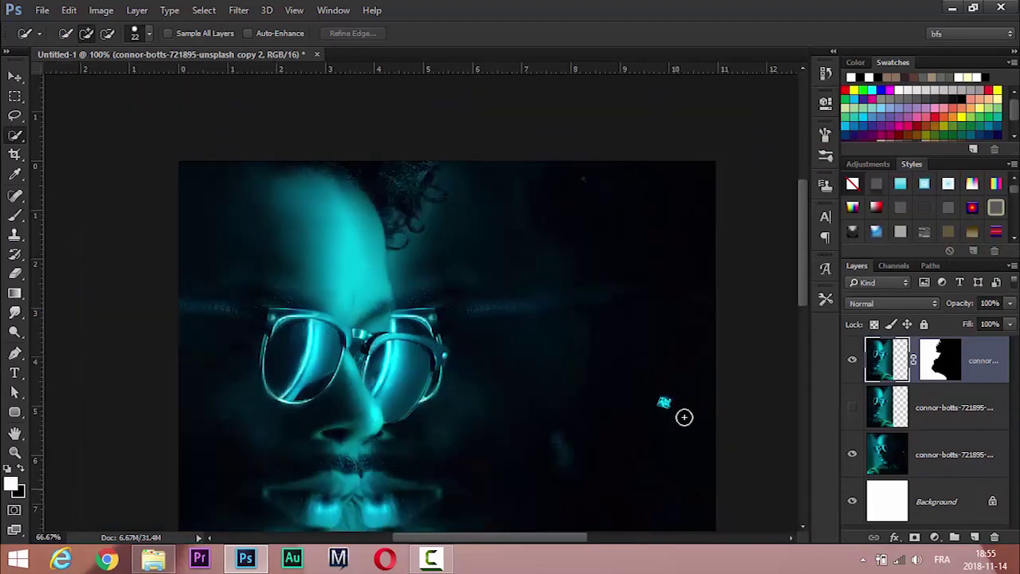
Reposition the cutout face layer and ready a soft round brush on its mask.
key(ctrl+minus)
key(v)
drag(318, 312, 312, 312)
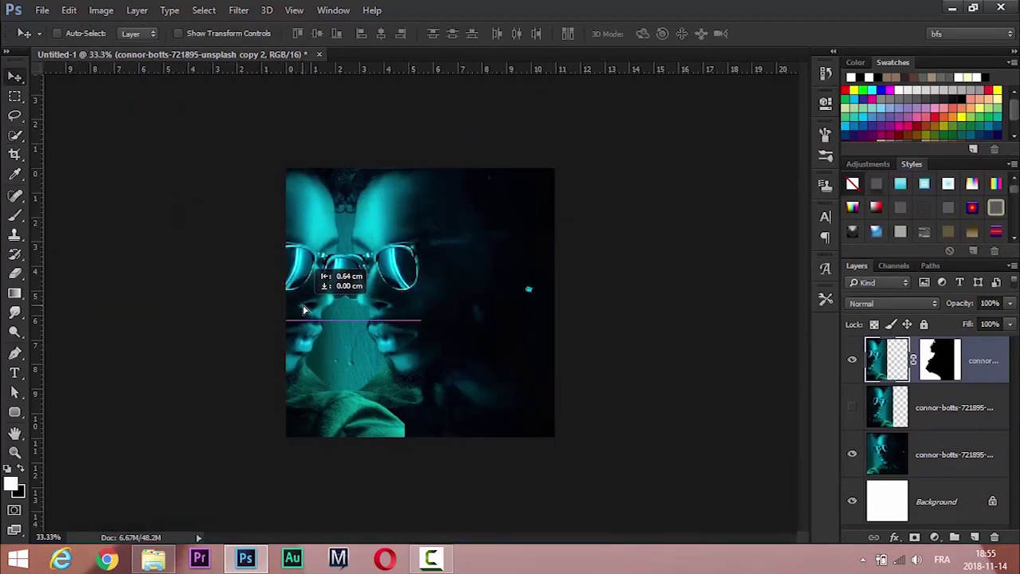
drag(312, 312, 356, 317)
click(917, 363)
key(b)
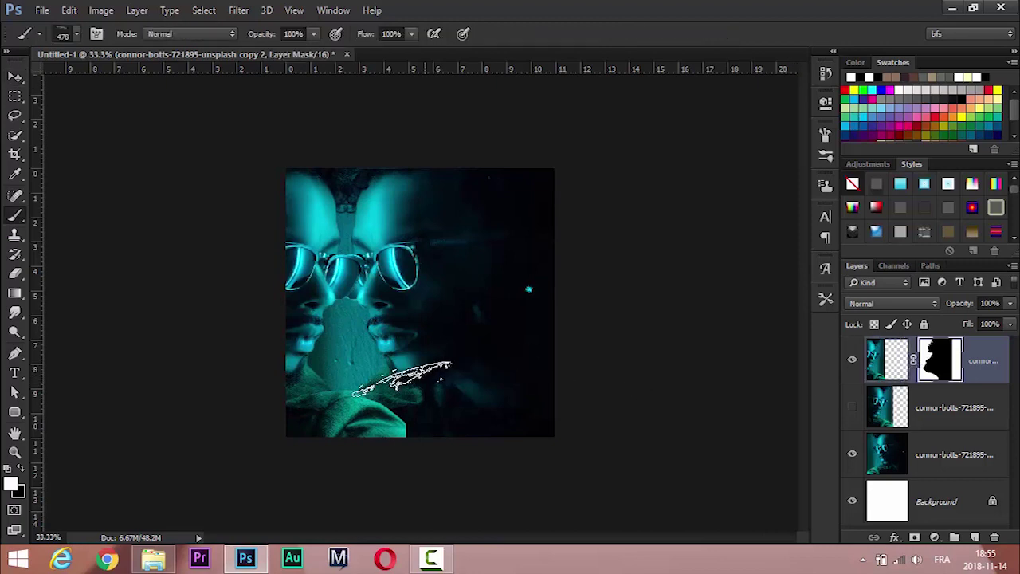
click(68, 33)
click(63, 153)
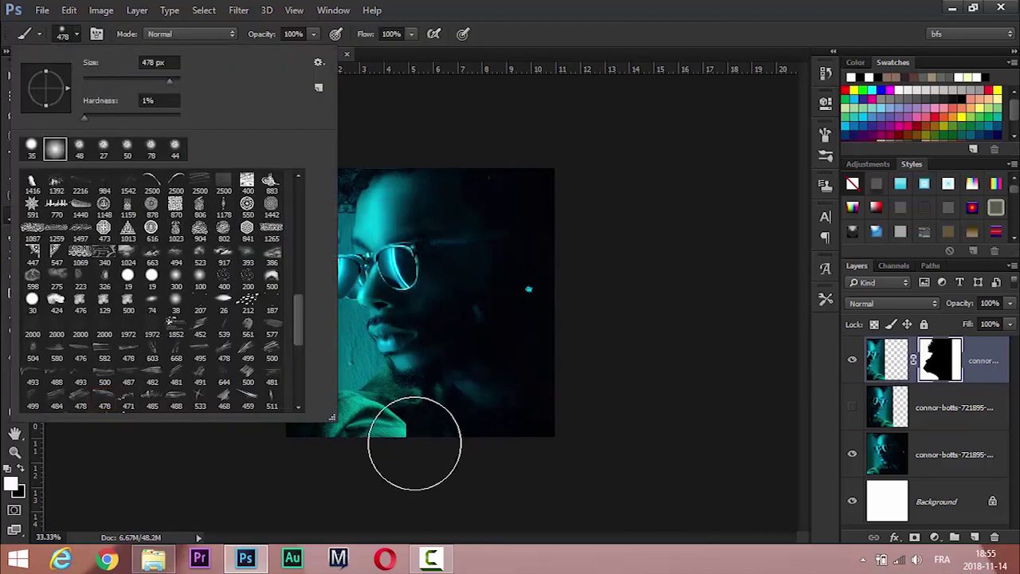
click(414, 444)
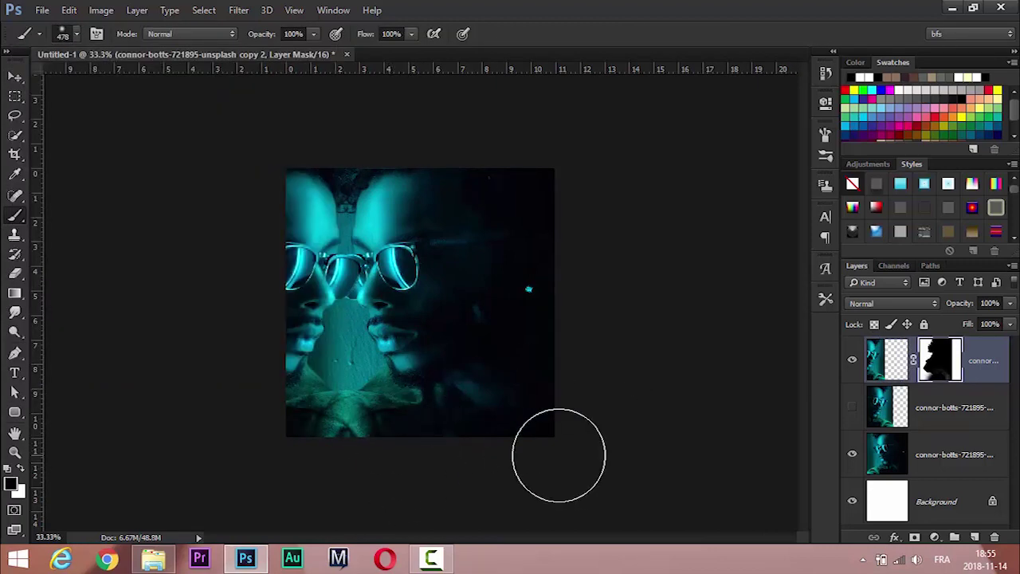
Set the mirrored layer to Lighter Color blending and nudge it further left.
click(907, 304)
click(859, 103)
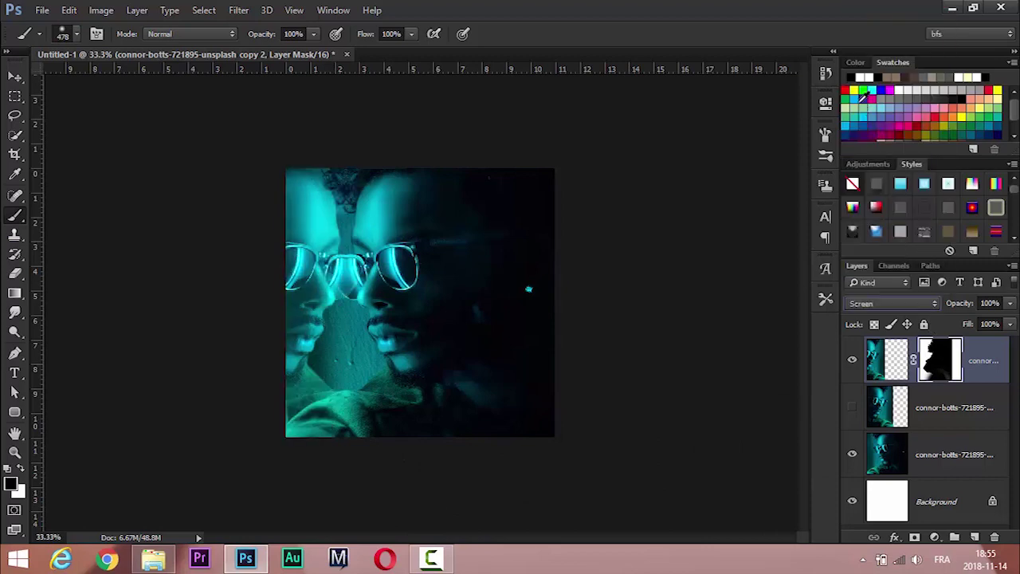
key(Up)
key(Up)
key(Up)
key(Up)
key(Up)
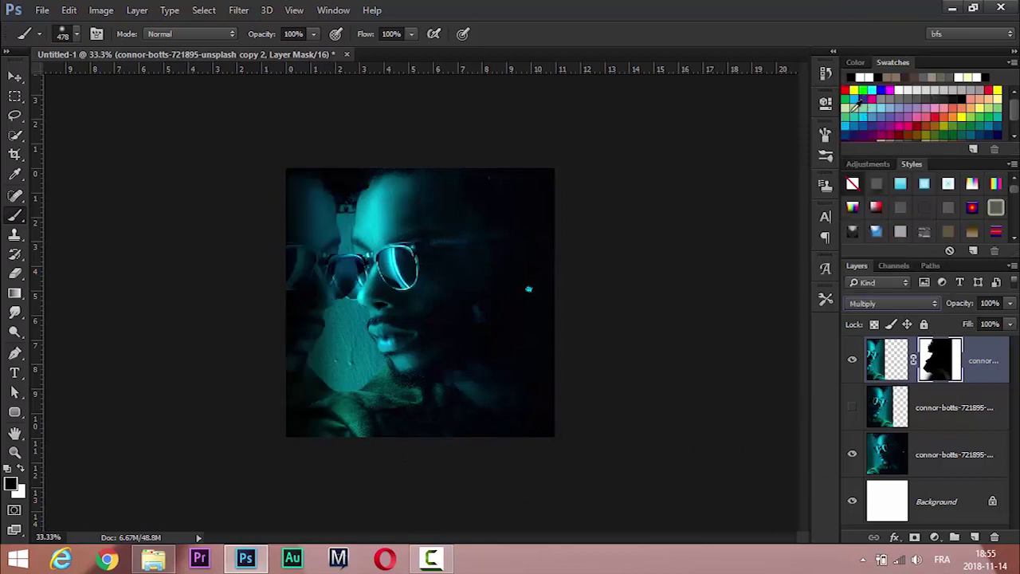
key(Up)
key(Up)
key(Down)
key(Down)
key(Down)
key(Down)
key(Down)
key(Down)
key(Down)
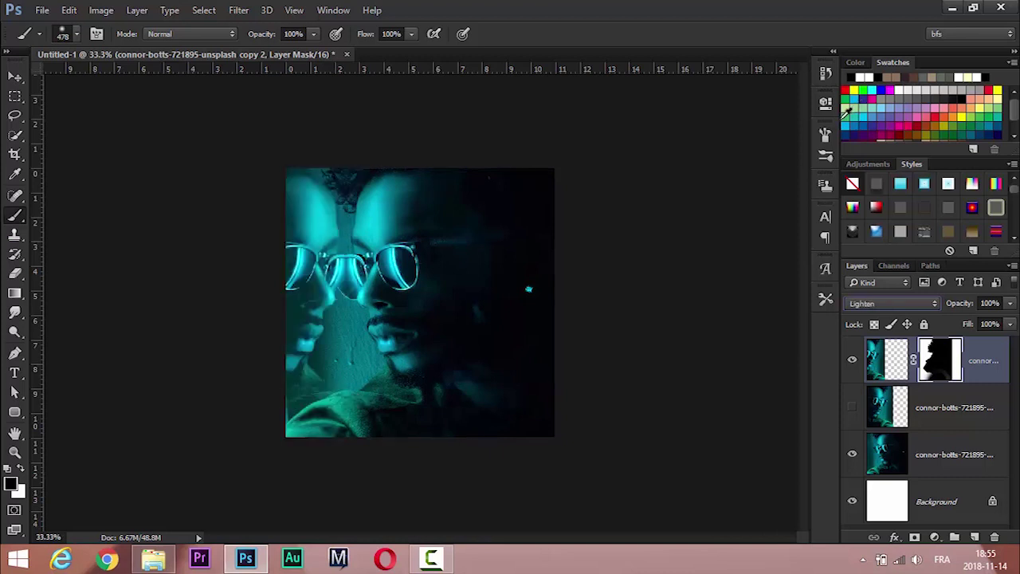
key(Down)
key(Down)
key(Down)
key(Down)
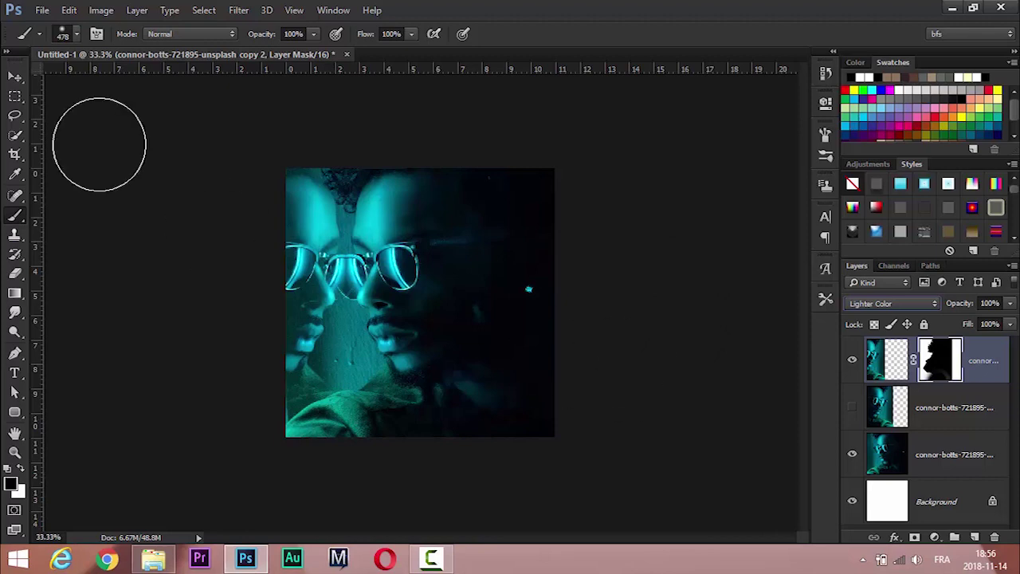
click(15, 77)
key(shift+Left)
key(shift+Left)
key(shift+Left)
key(shift+Left)
key(shift+Left)
key(shift+Left)
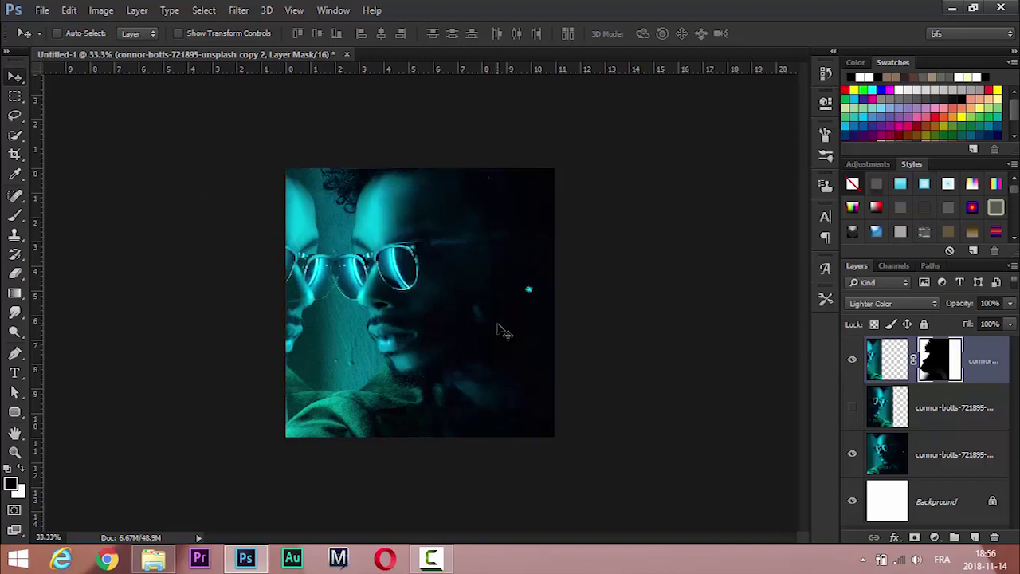
click(894, 368)
Try ZigZag, then apply a Wave distortion with longer wavelength and more generators.
click(238, 10)
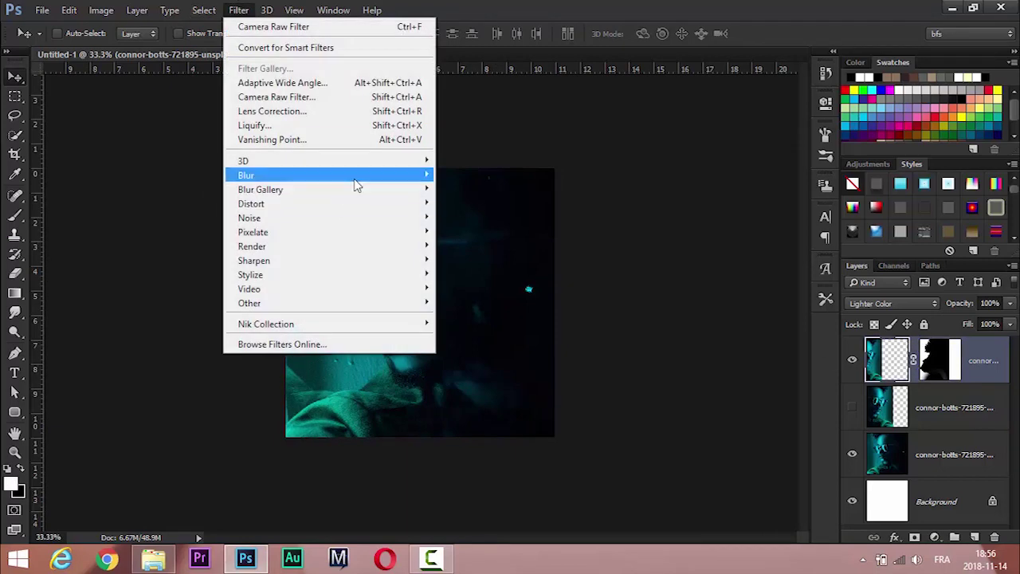
click(470, 317)
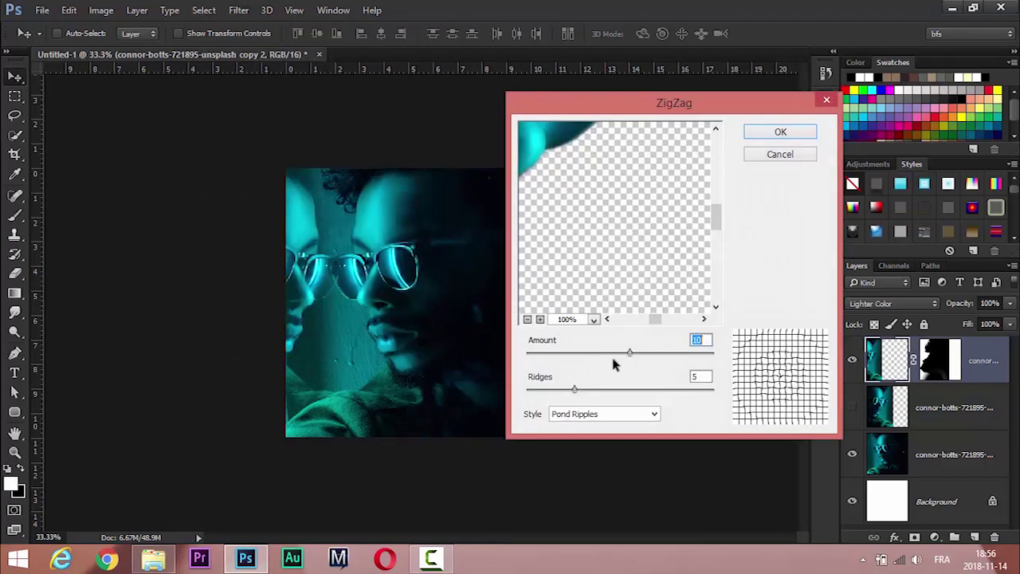
click(780, 154)
click(239, 9)
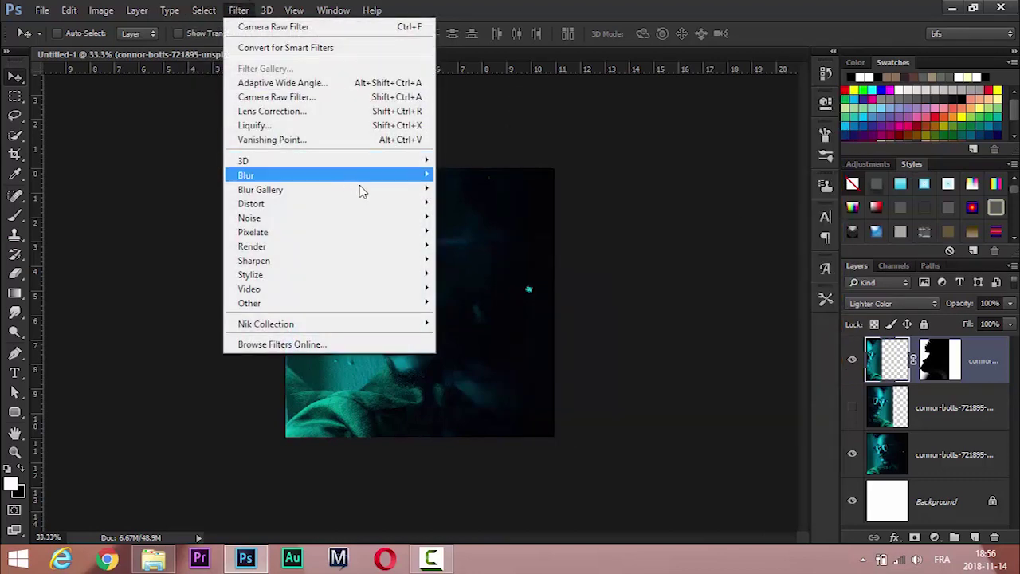
click(490, 304)
mouse_move(550, 293)
mouse_down()
mouse_move(615, 285)
mouse_move(643, 298)
mouse_up()
drag(608, 233, 520, 231)
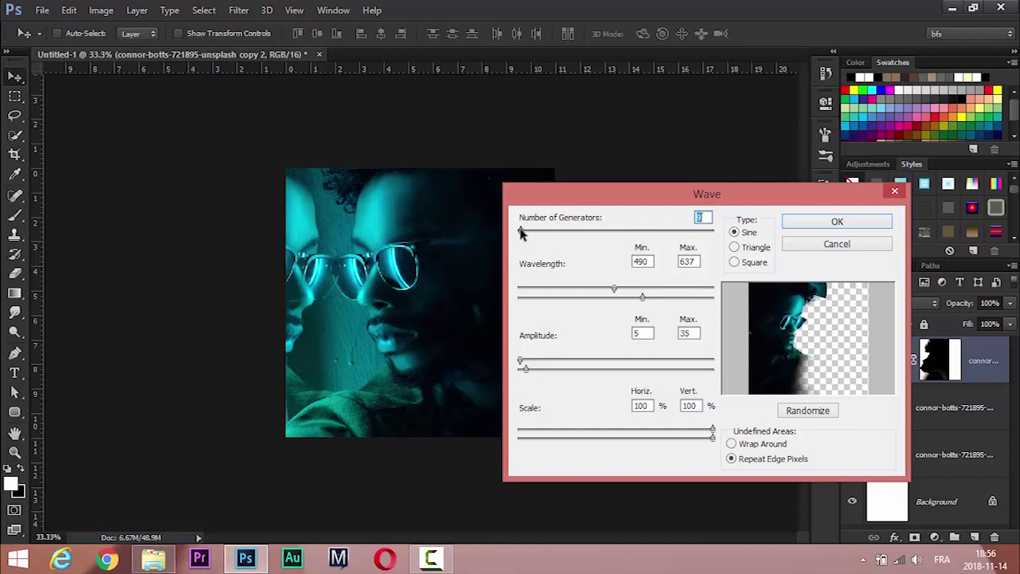
click(806, 219)
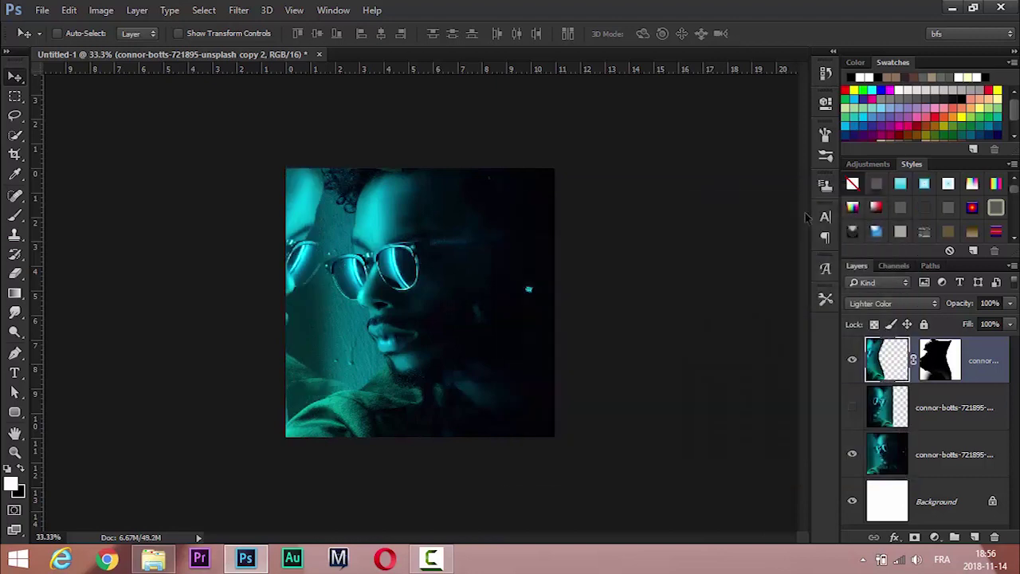
Apply the Wave distortion a second time and shift the mirrored face slightly left.
click(239, 9)
mouse_move(251, 204)
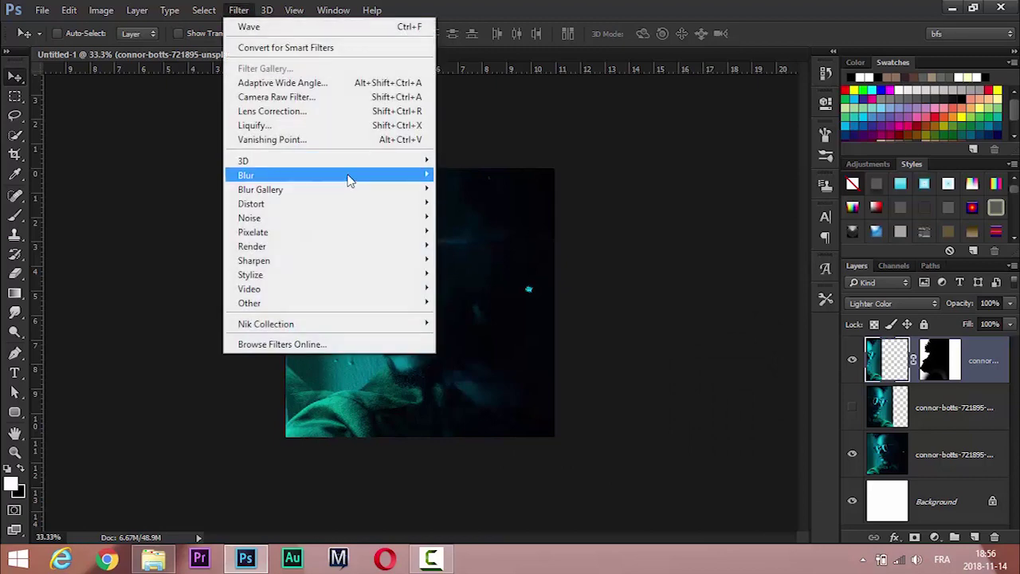
click(460, 303)
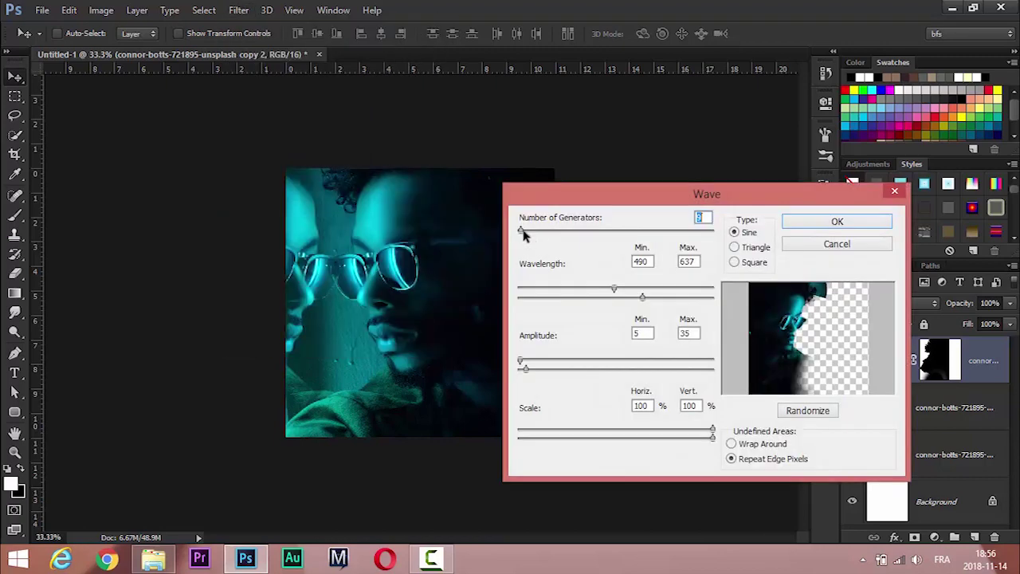
click(818, 223)
drag(323, 341, 301, 342)
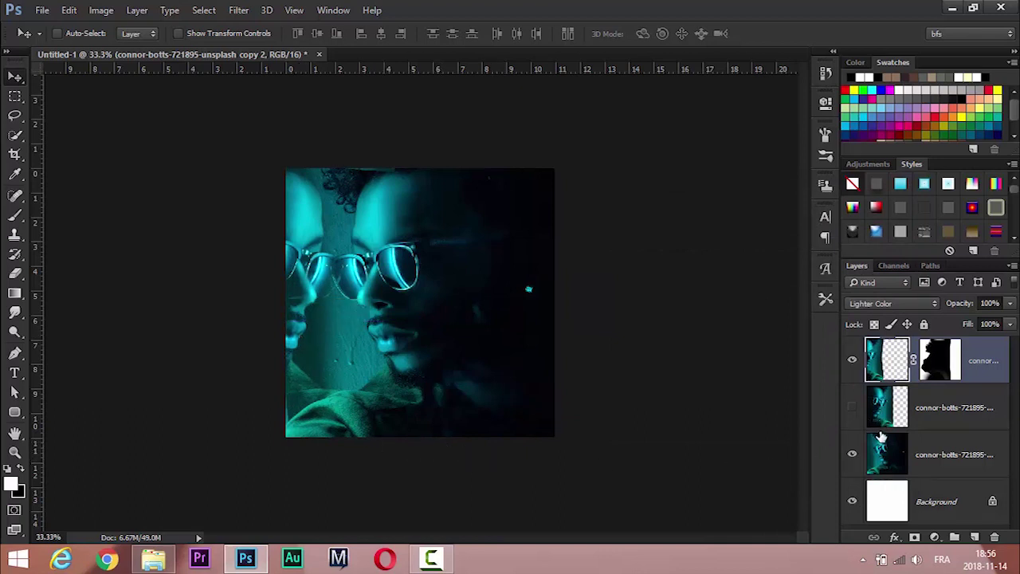
Select the base portrait layer and enlarge the Spot Healing Brush.
click(938, 440)
key(j)
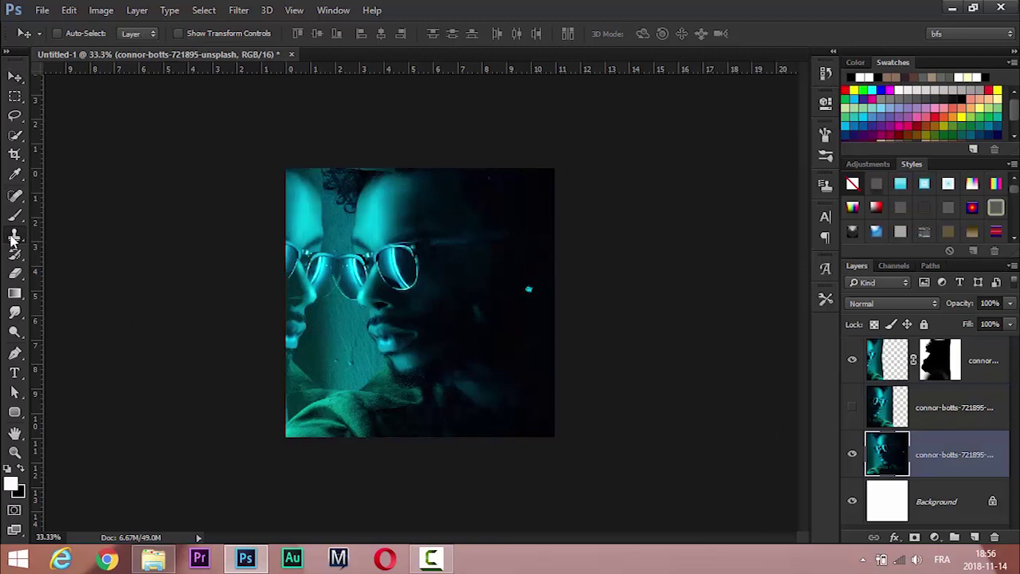
drag(341, 353, 351, 353)
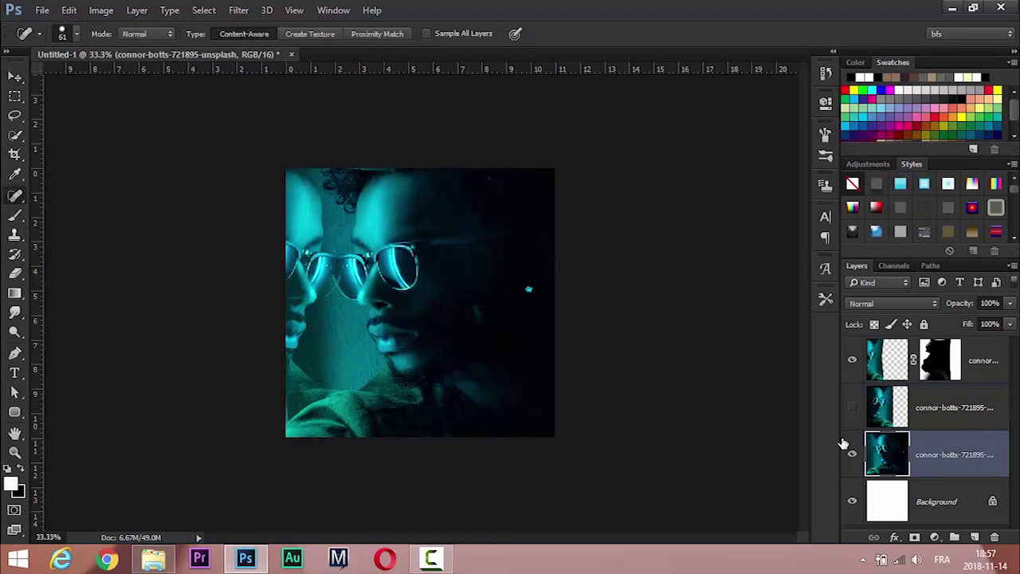
Lower the mirrored face layer's fill to 51% and add an empty Layer 1 on top.
click(980, 380)
drag(966, 326, 937, 334)
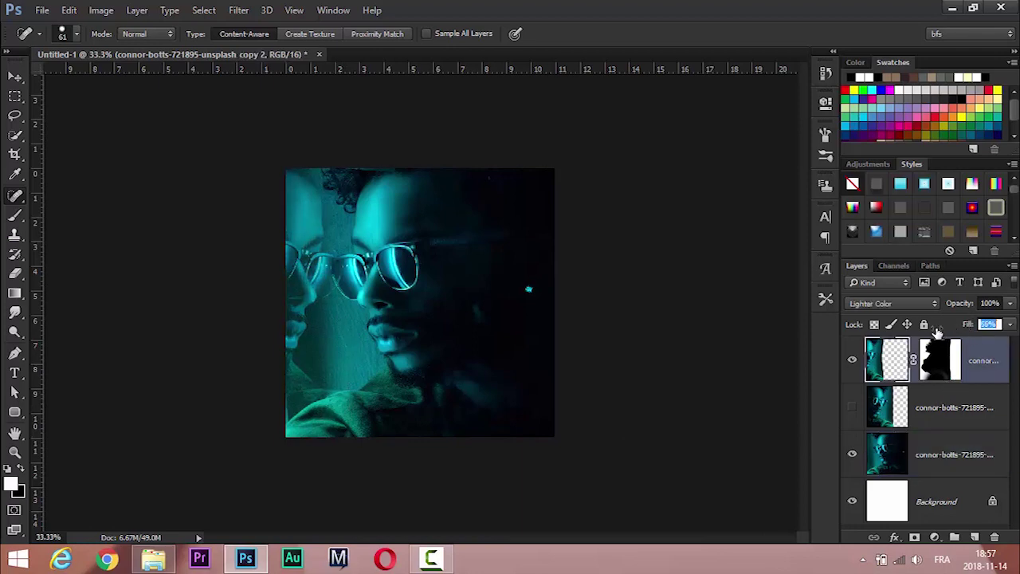
key(ctrl+plus)
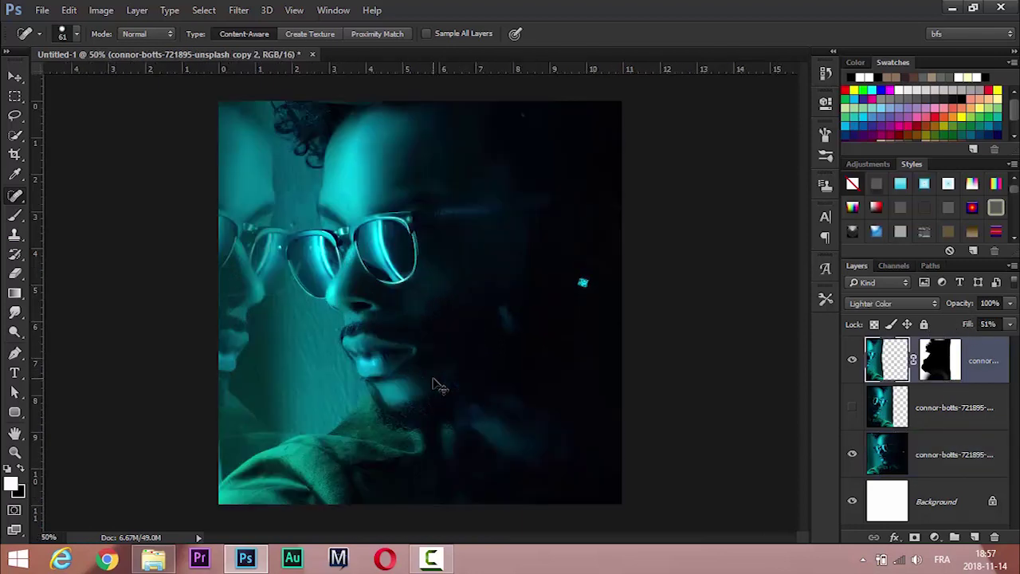
key(v)
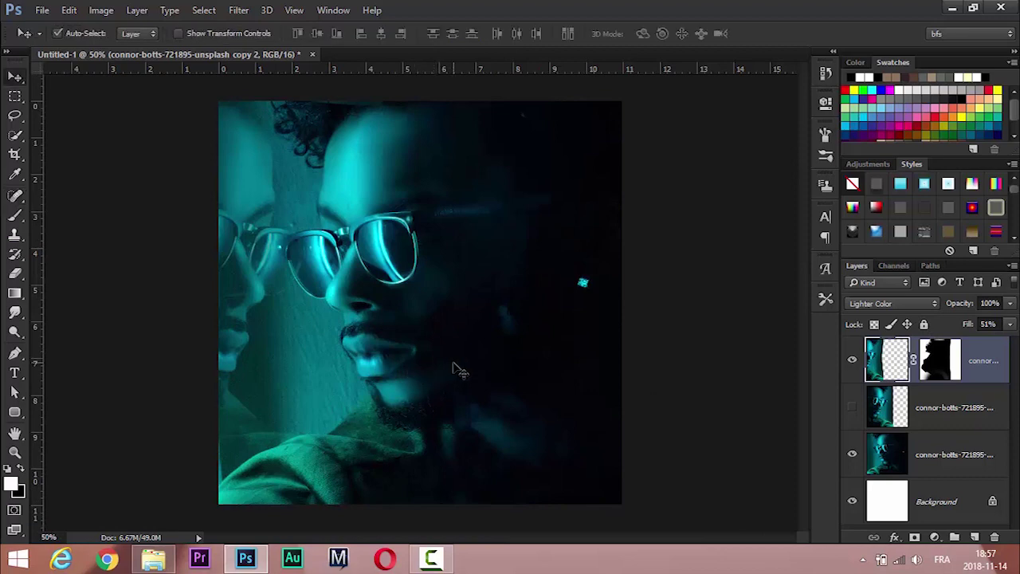
key(ctrl+minus)
click(977, 538)
Pick a red foreground colour and draw a gradient tinting the image's right side red.
key(g)
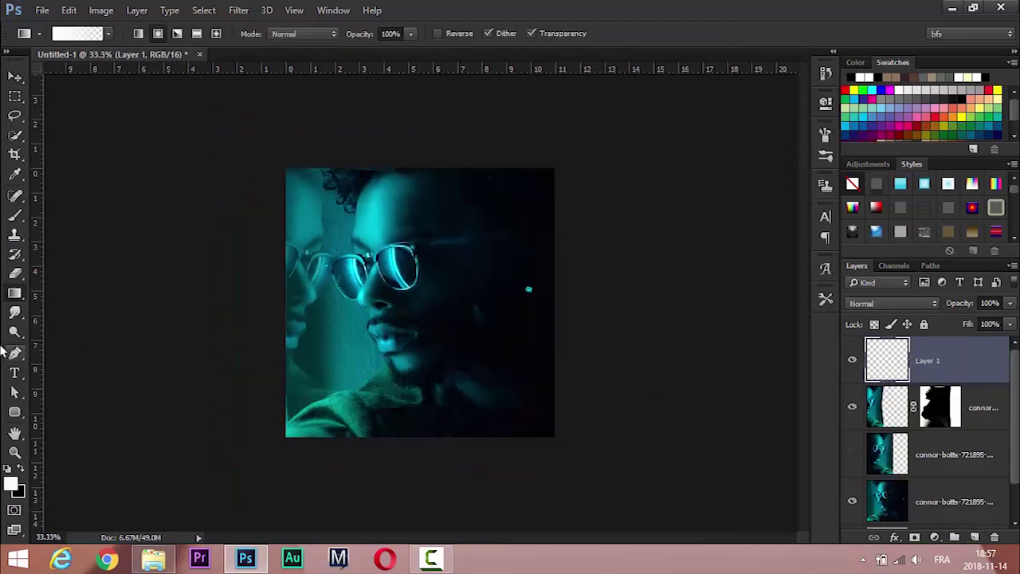
click(10, 483)
click(754, 269)
click(898, 267)
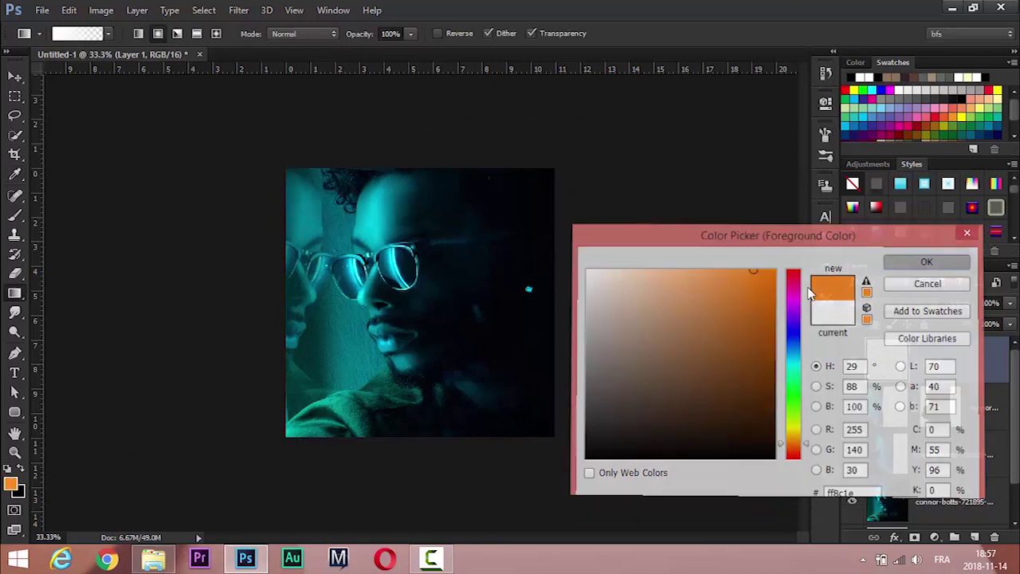
click(10, 483)
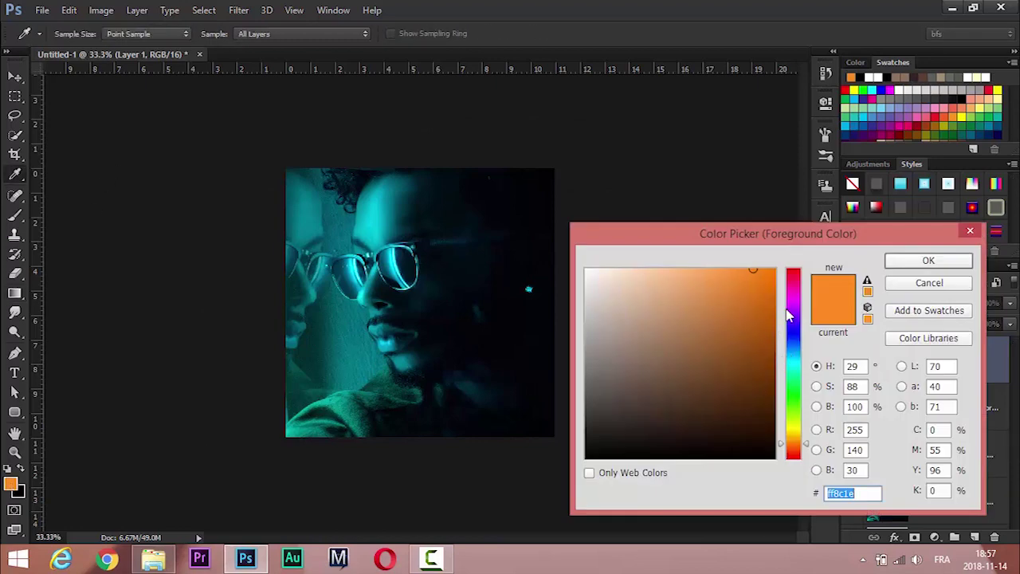
drag(788, 315, 793, 242)
click(733, 269)
click(929, 261)
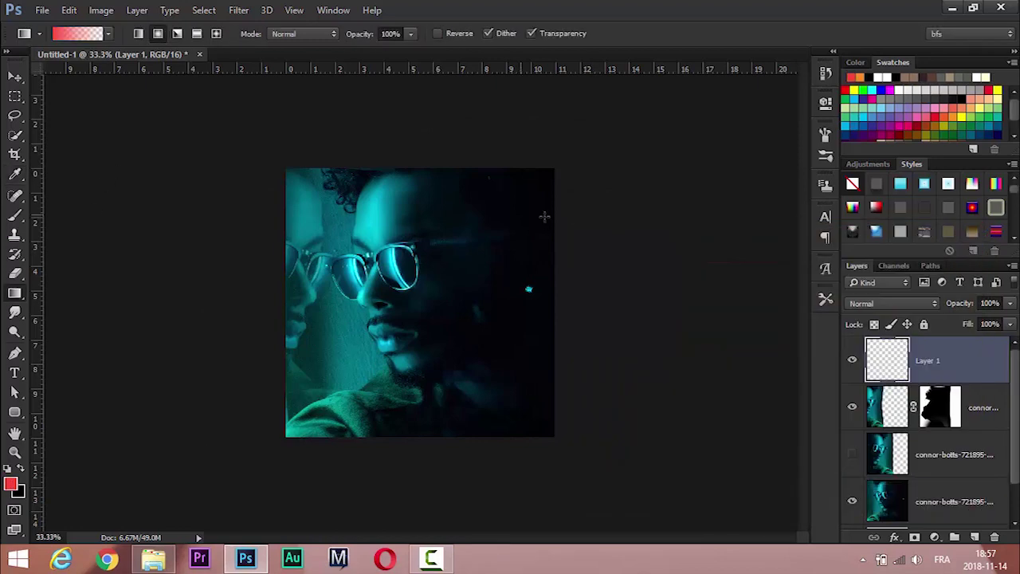
drag(642, 139, 342, 318)
key(ctrl+z)
drag(588, 260, 274, 282)
Set the gradient layer's blend mode to Screen with 54% fill.
click(897, 303)
click(881, 151)
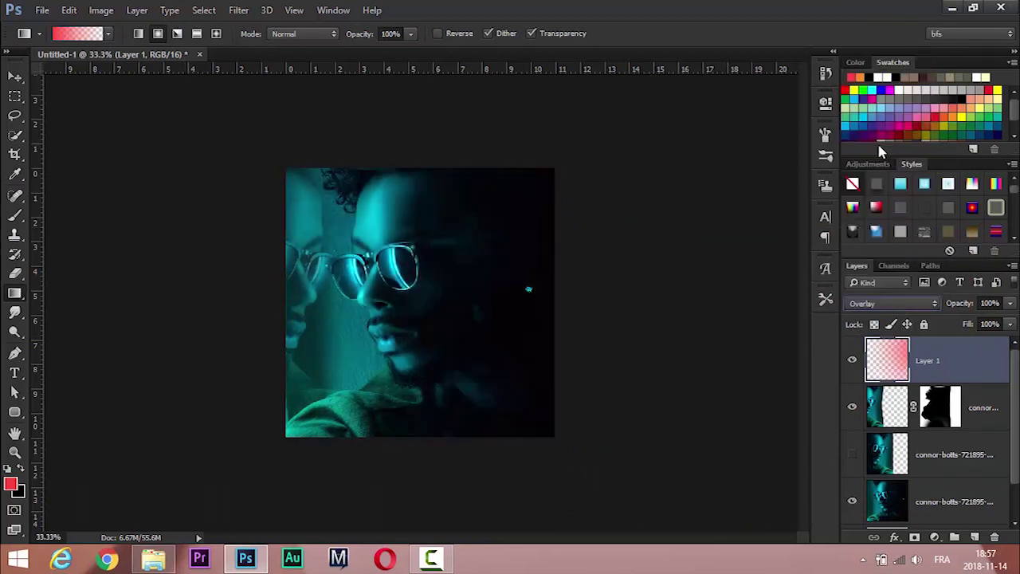
key(Up)
key(Up)
key(Up)
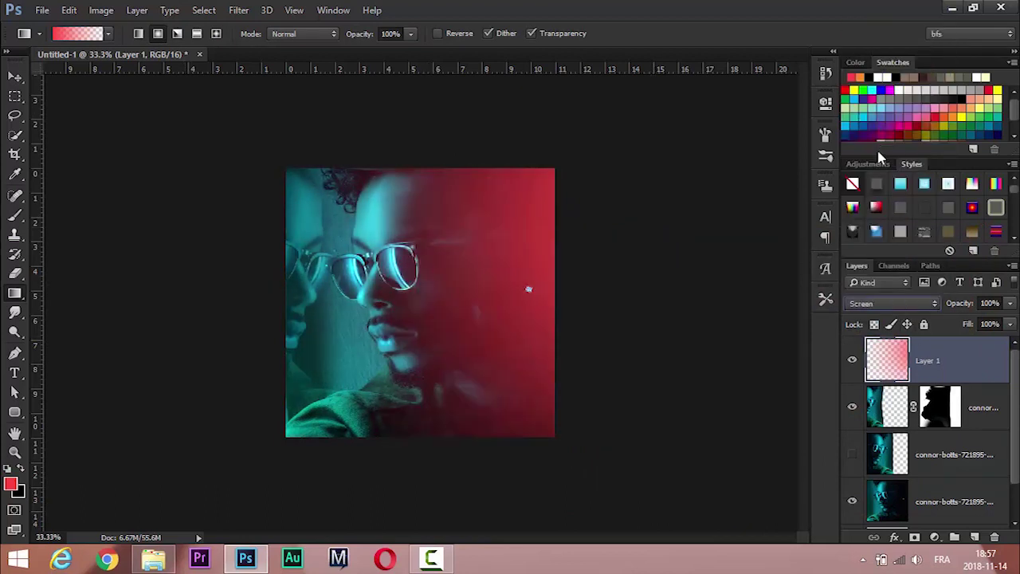
drag(965, 327, 930, 328)
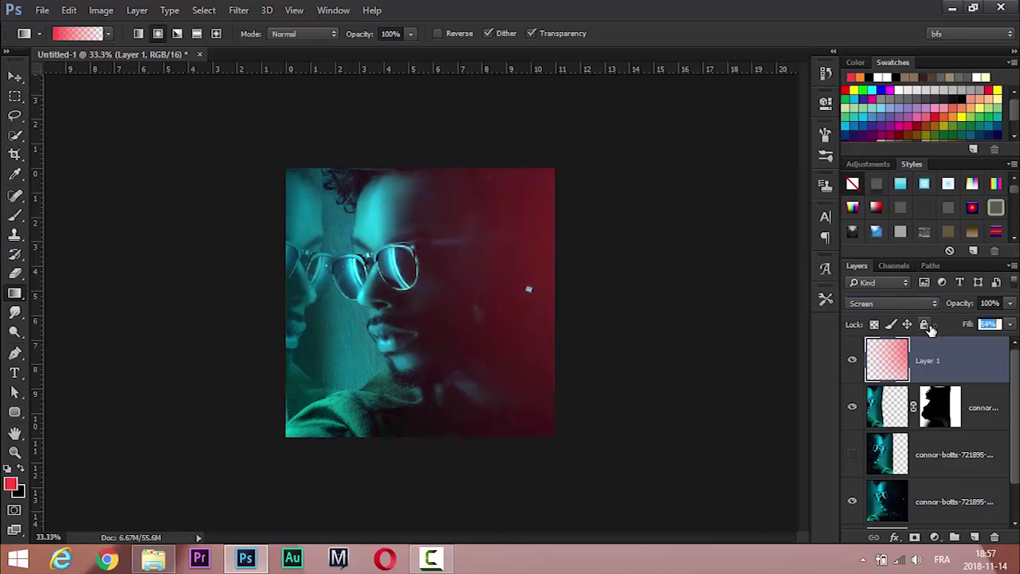
key(Return)
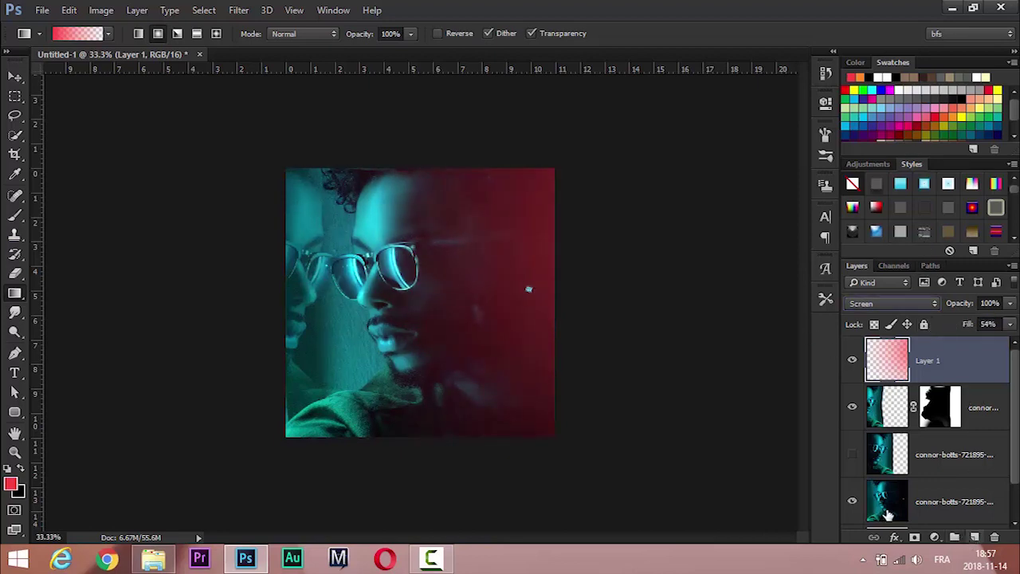
Choose a blue-violet foreground colour and redraw a blue-to-red gradient across the image.
click(10, 483)
click(800, 318)
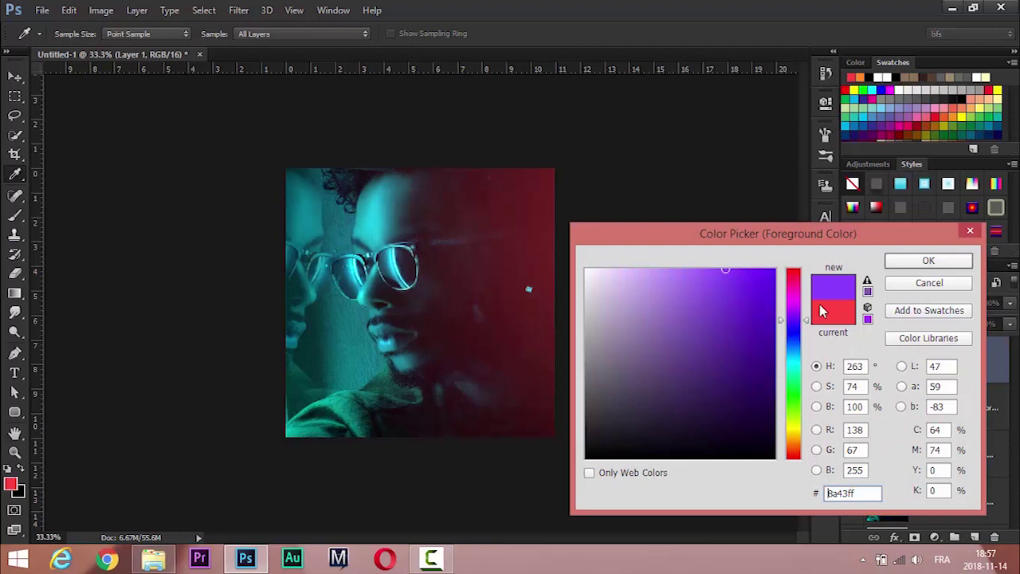
click(405, 268)
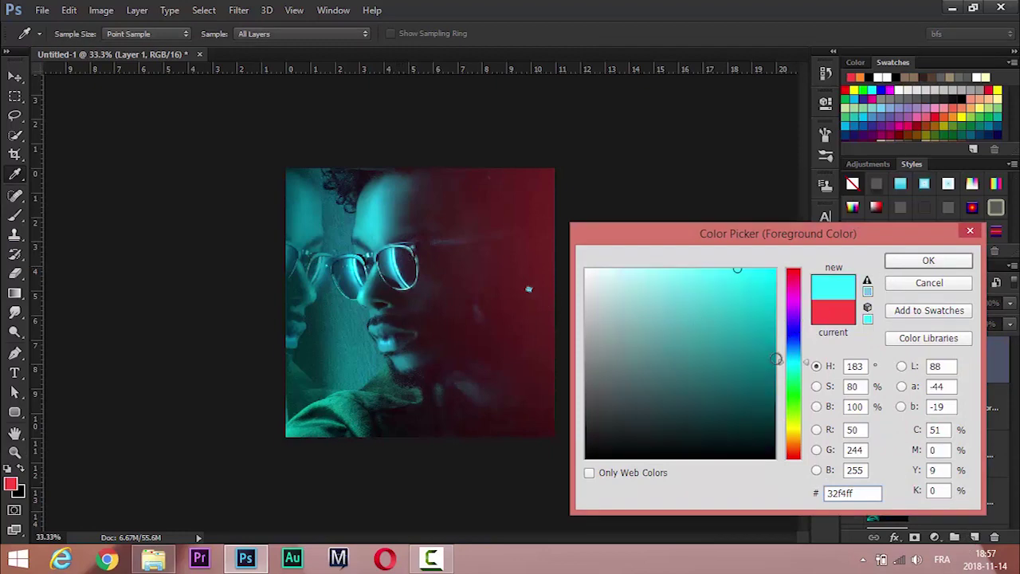
drag(793, 358, 793, 335)
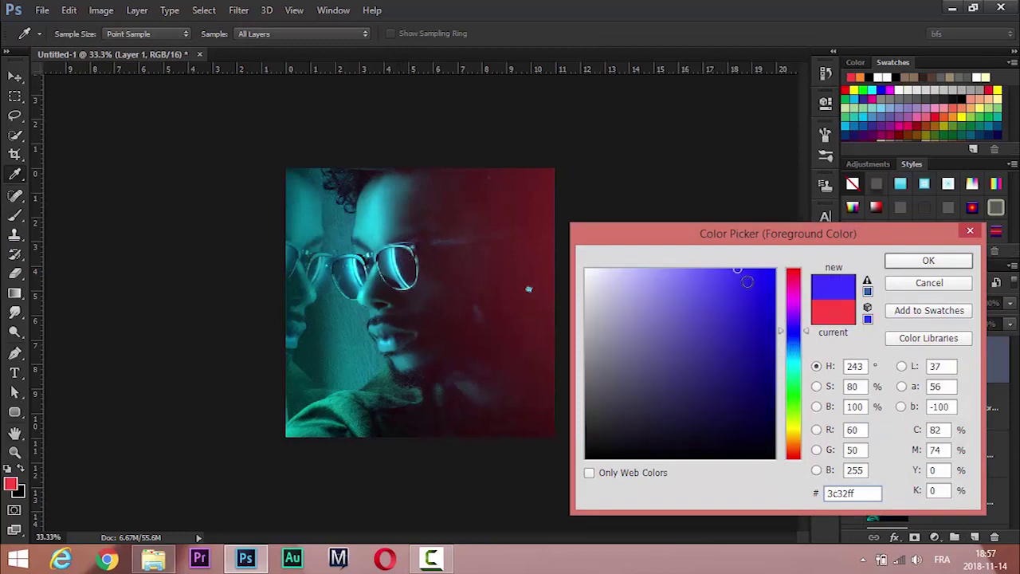
click(929, 261)
drag(175, 405, 530, 237)
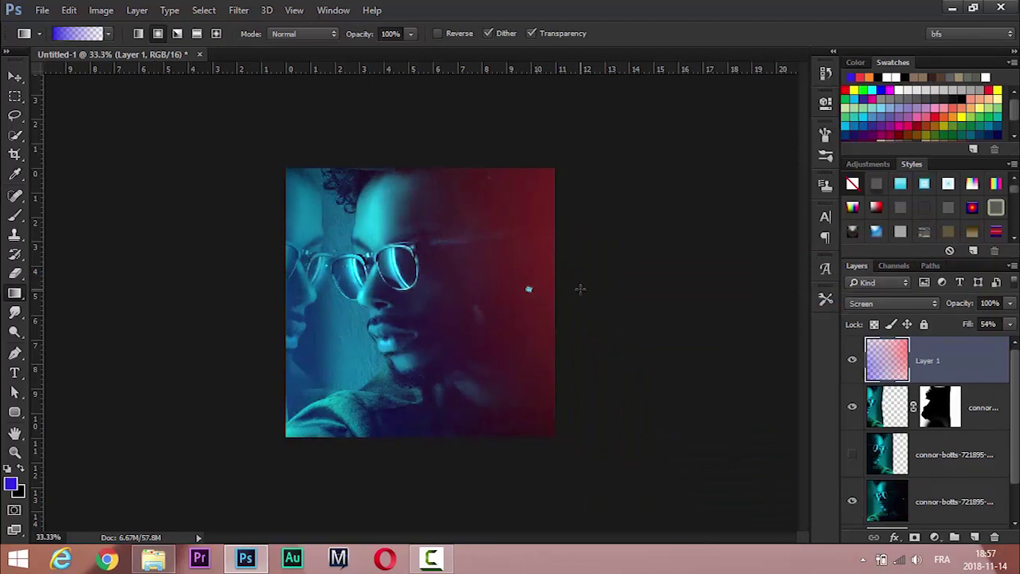
key(ctrl+plus)
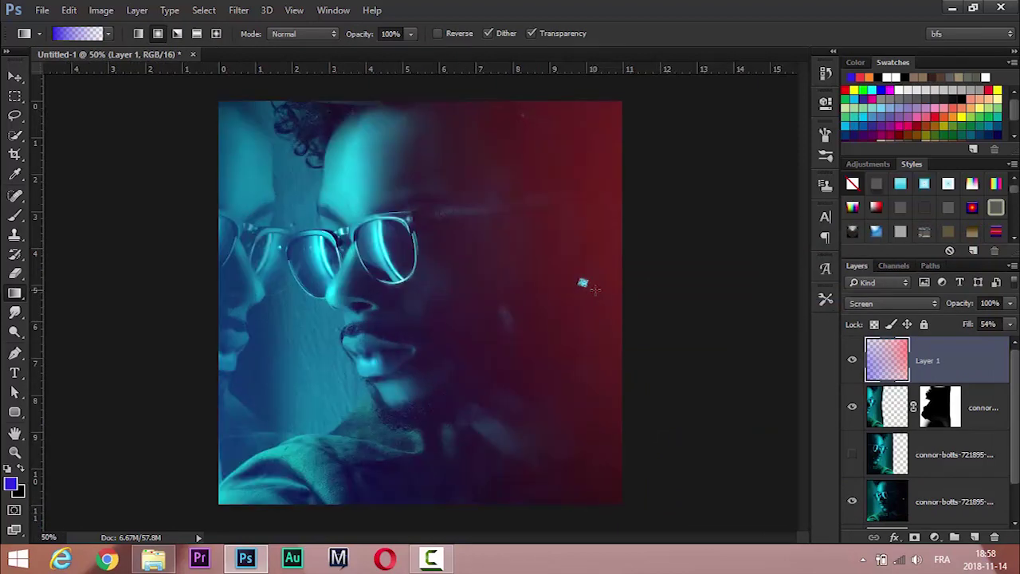
Nudge the masked face slightly left and move the base portrait 0.57 cm right.
click(876, 411)
key(v)
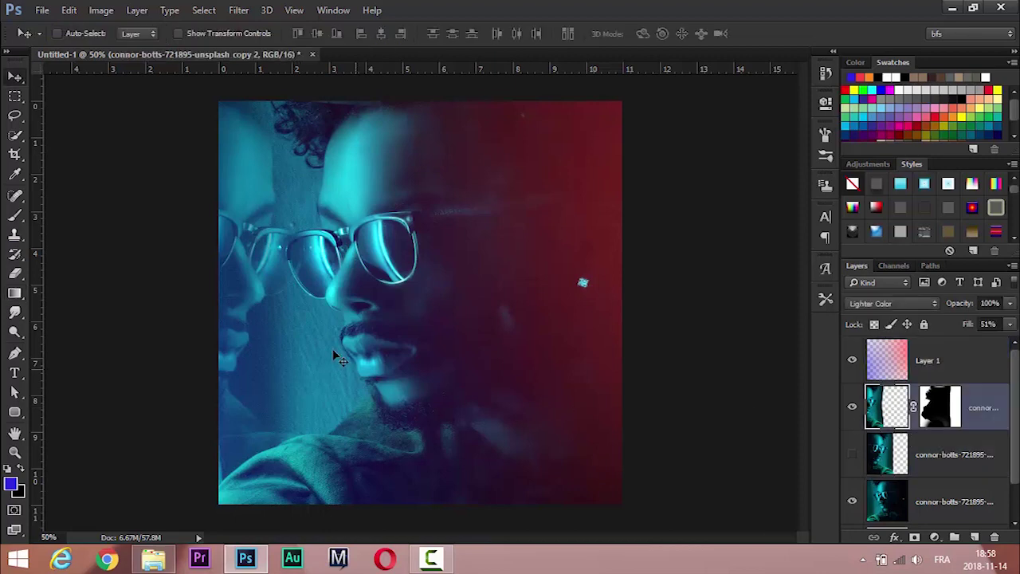
drag(249, 310, 235, 312)
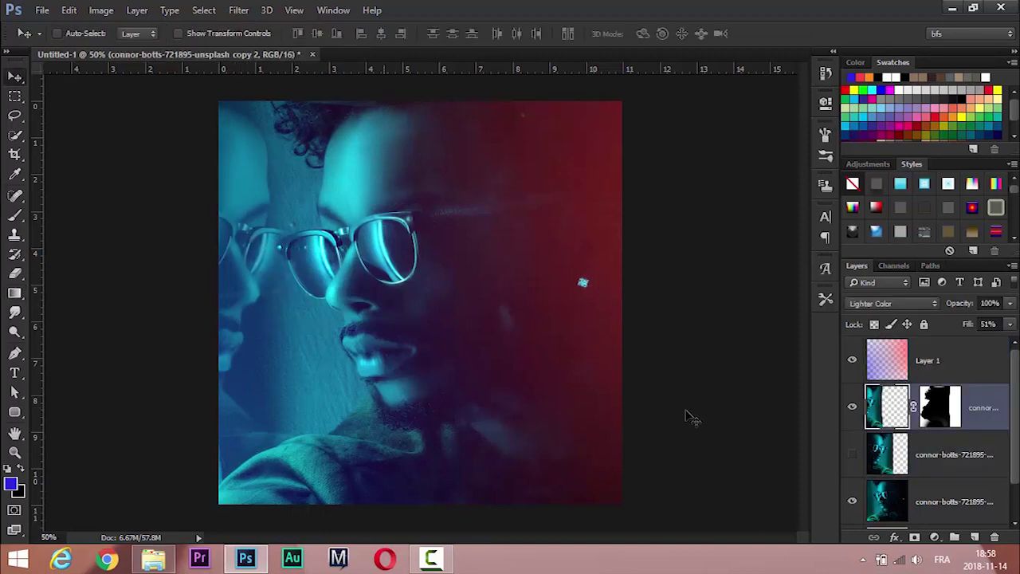
click(877, 454)
click(877, 500)
drag(497, 273, 518, 273)
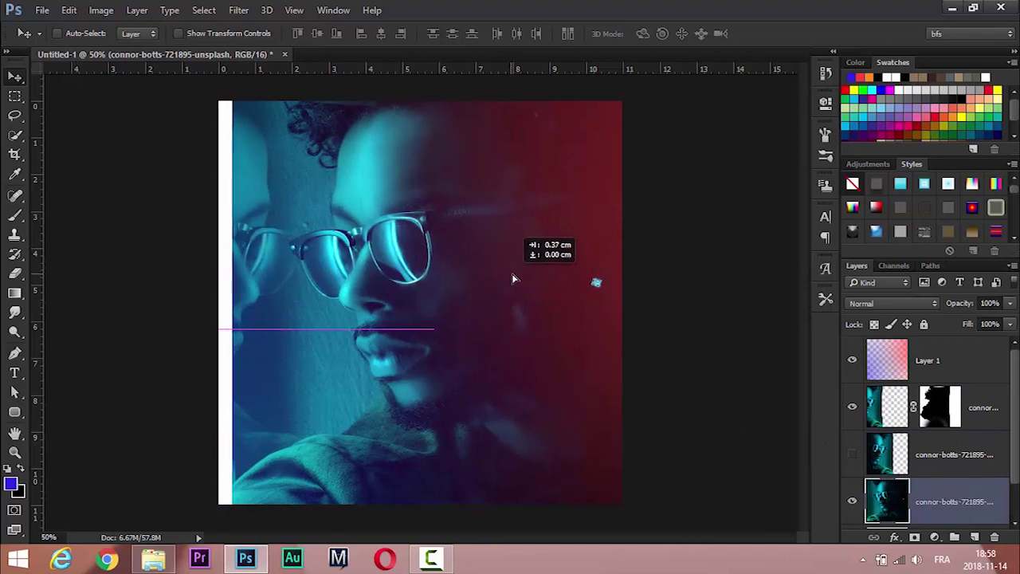
Stretch the base portrait's left edge over the white strip with Free Transform.
click(893, 423)
click(919, 503)
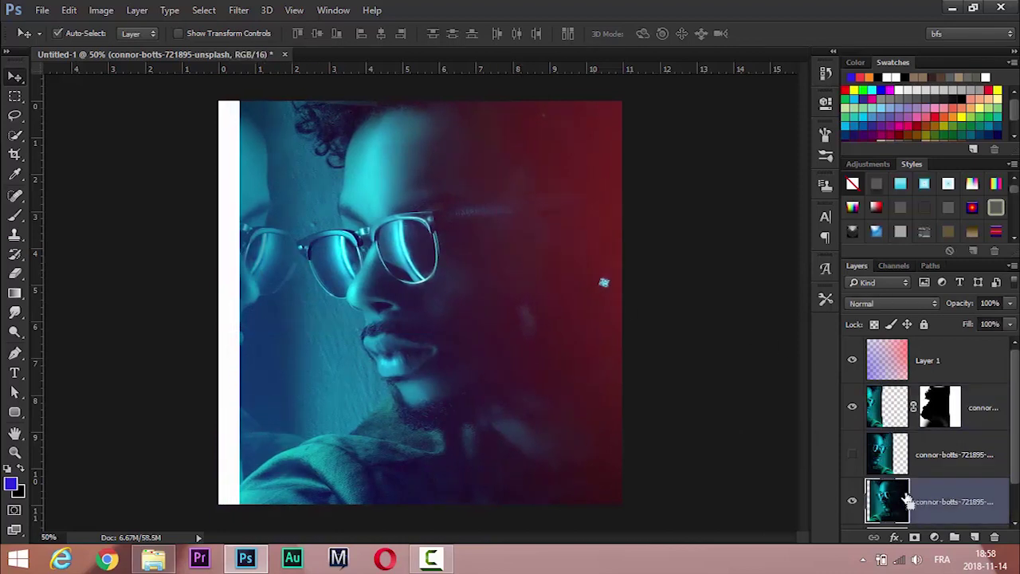
key(ctrl+t)
drag(239, 327, 230, 324)
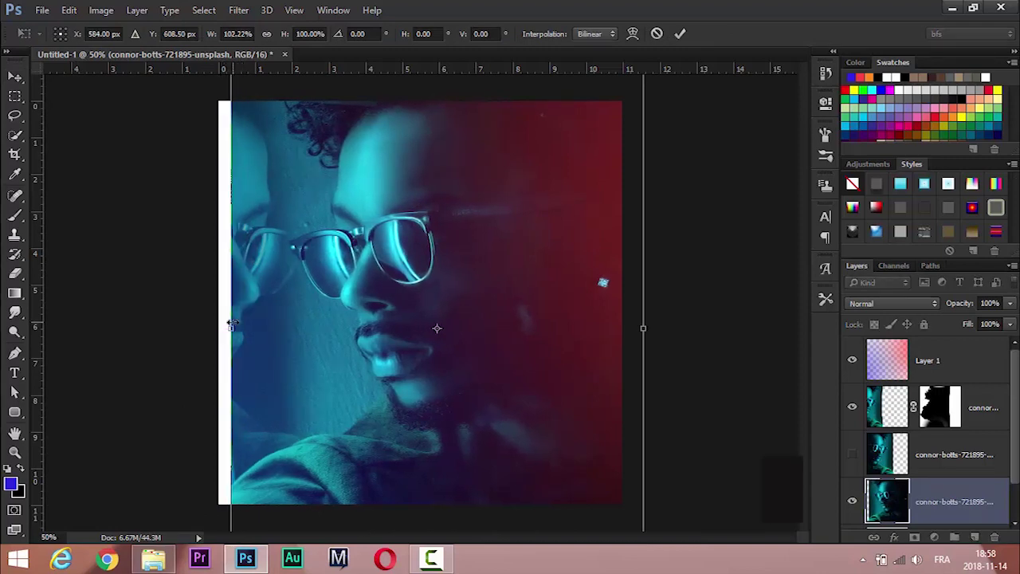
key(Return)
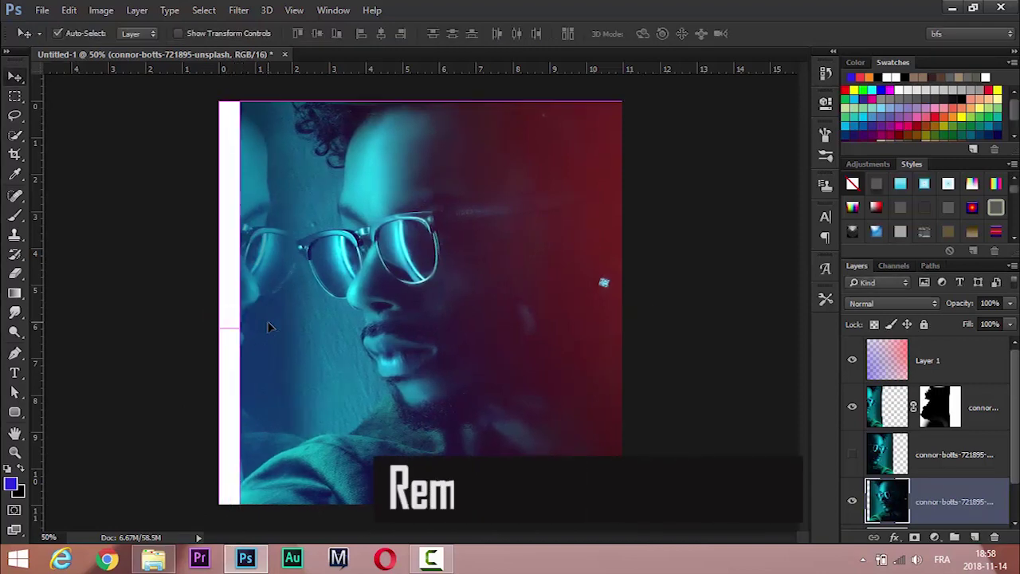
click(881, 376)
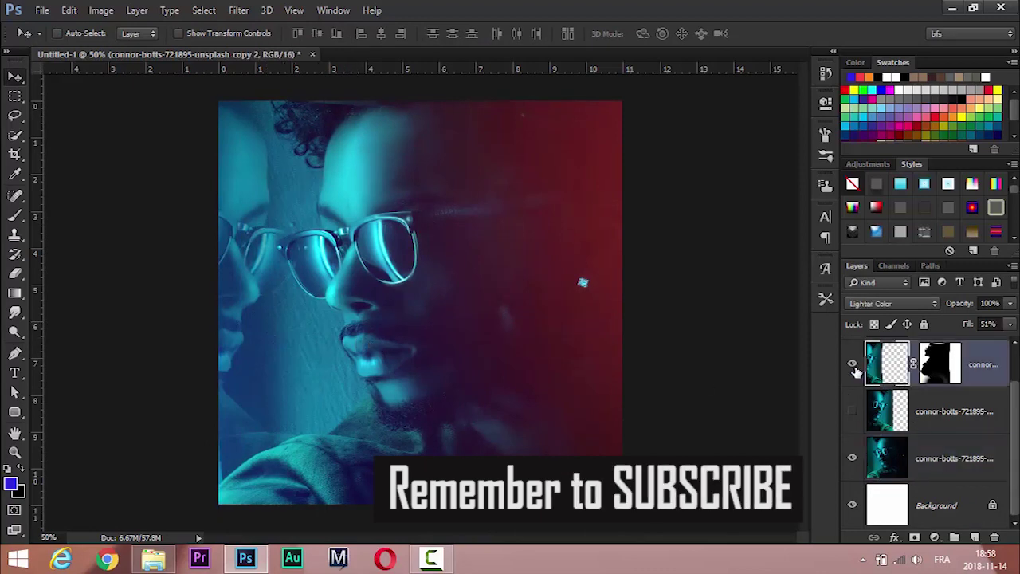
Make the top face copy visible and move it about 9 cm right.
click(851, 364)
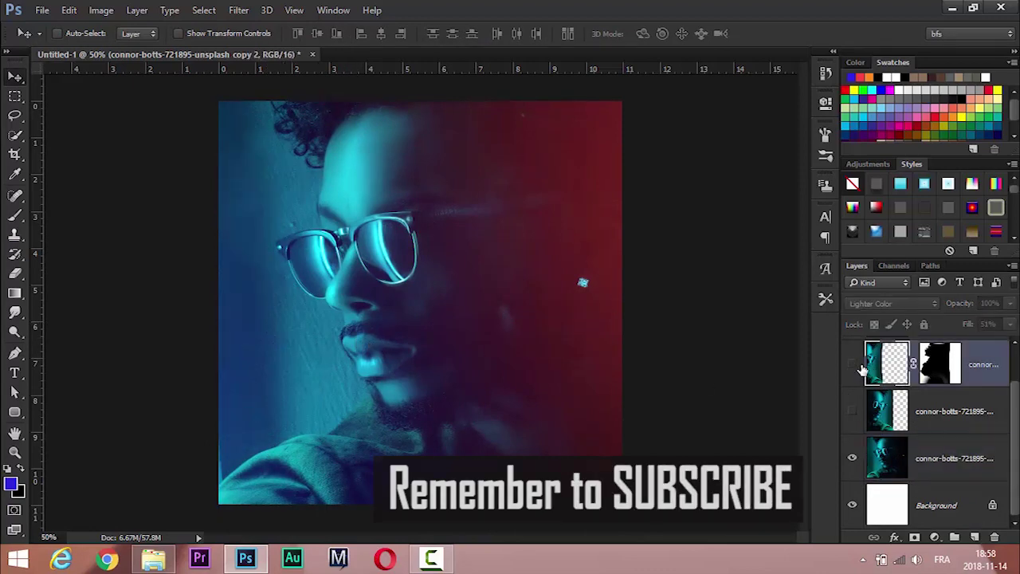
click(857, 365)
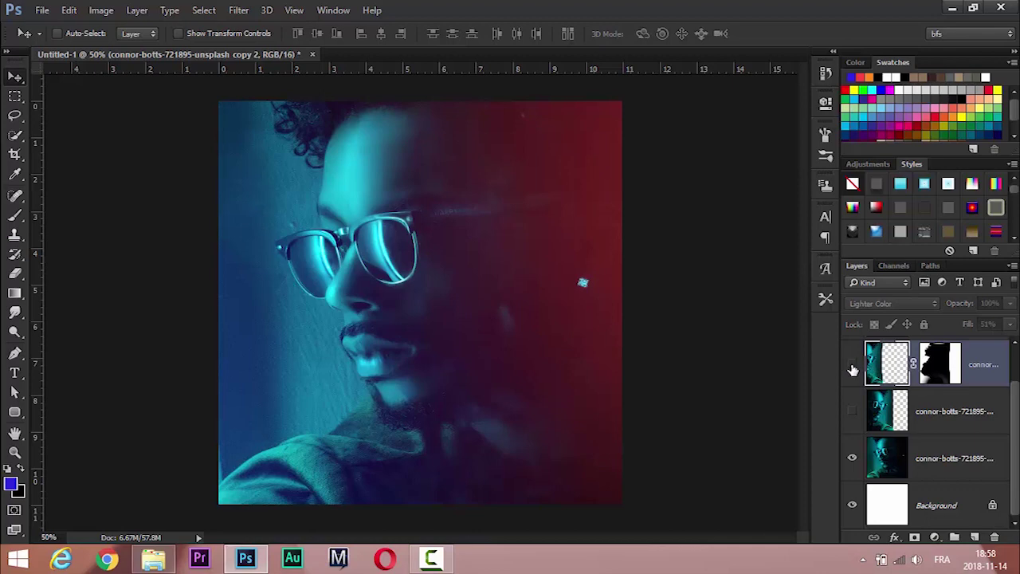
click(853, 364)
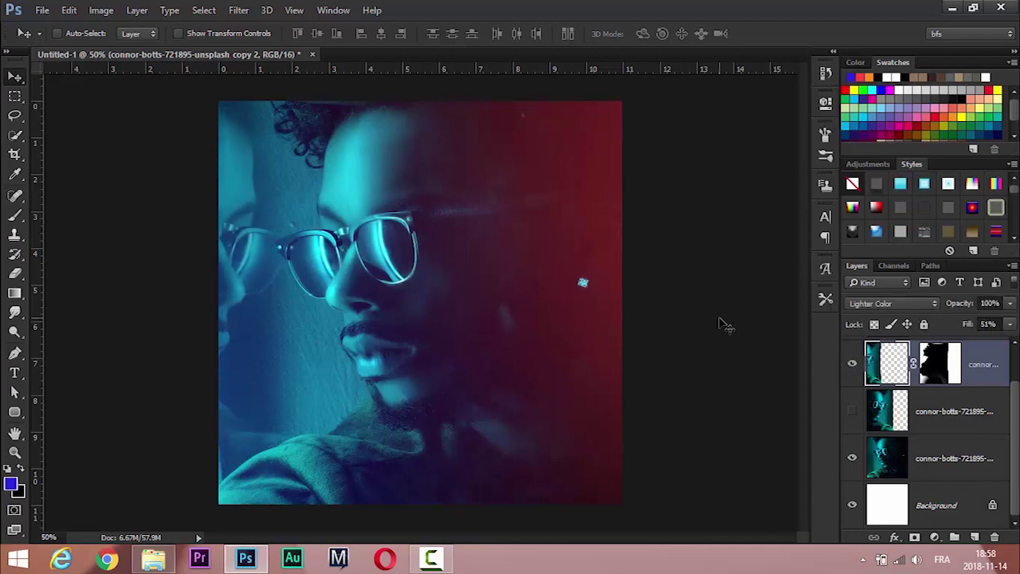
drag(263, 299, 613, 295)
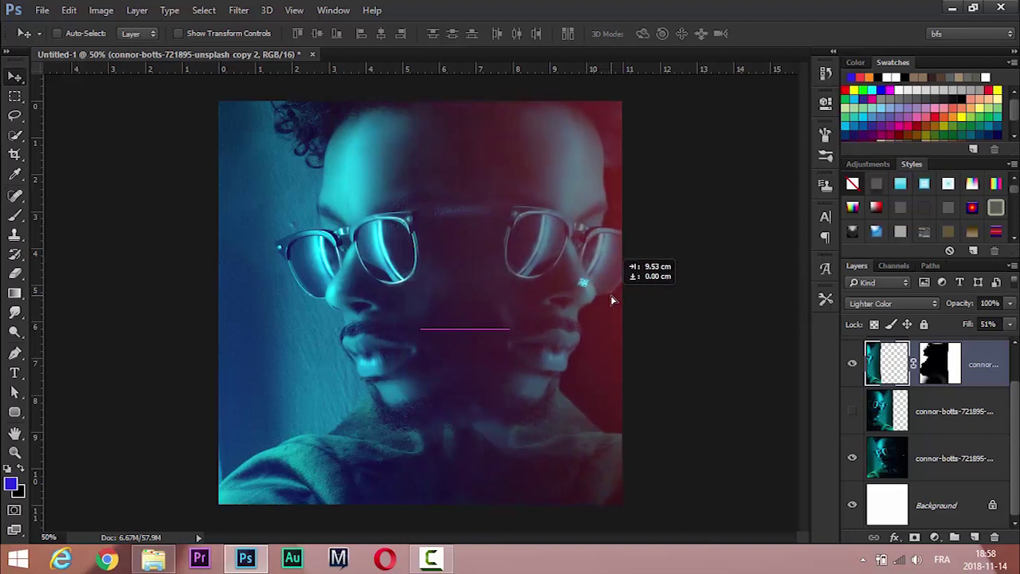
drag(566, 316, 576, 317)
Paint out the nose on the copy's mask and add an empty Layer 2 above the base portrait.
click(940, 363)
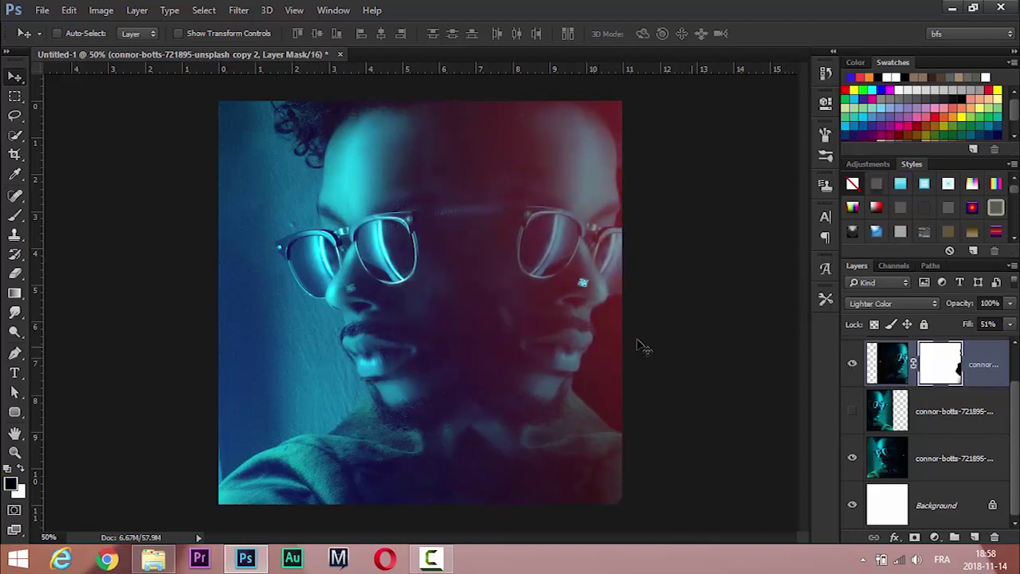
key(b)
click(354, 297)
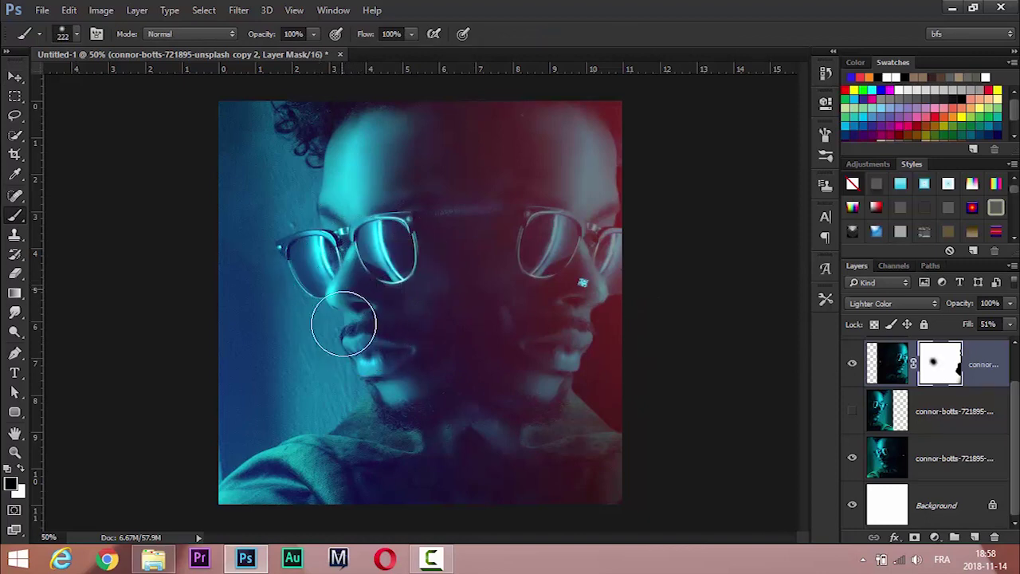
click(929, 455)
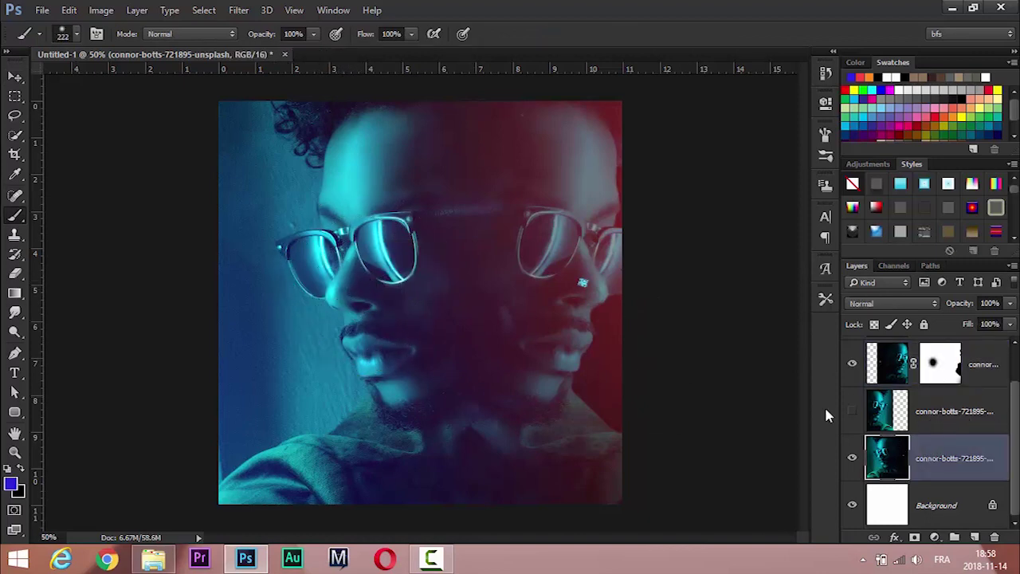
key(g)
click(974, 537)
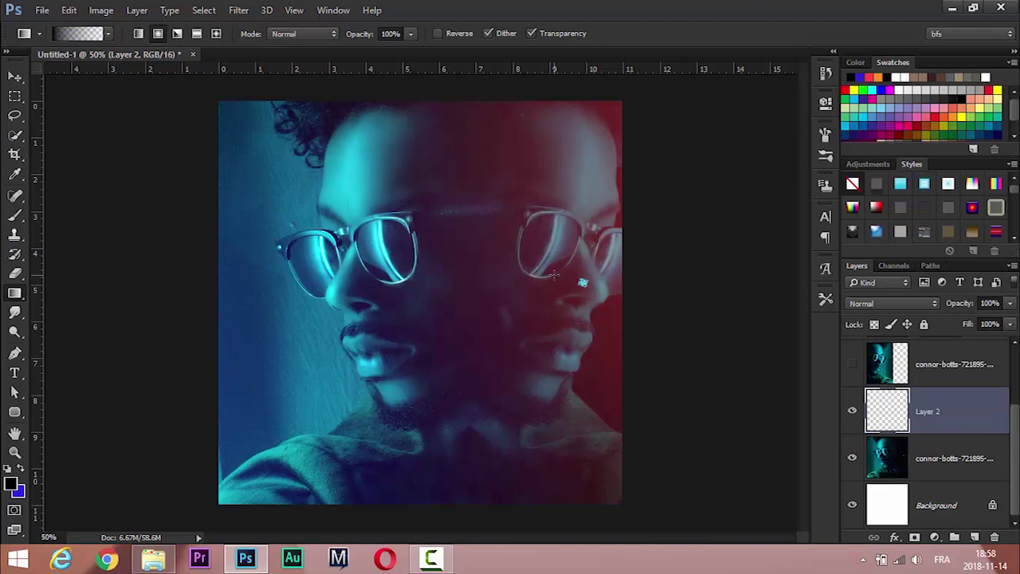
Draw a small dark gradient mark on Layer 2.
drag(570, 275, 585, 284)
click(16, 77)
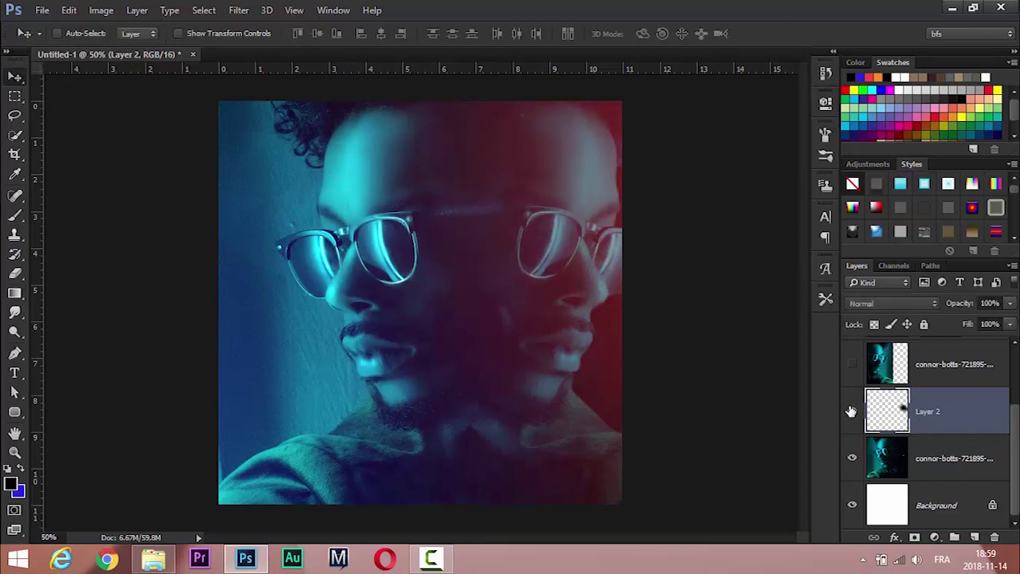
click(852, 373)
scroll(1017, 418, up, 3)
Set the red duplicate face to 78% opacity and nudge it 0.26 cm sideways.
click(986, 402)
drag(962, 307, 954, 307)
drag(603, 371, 539, 356)
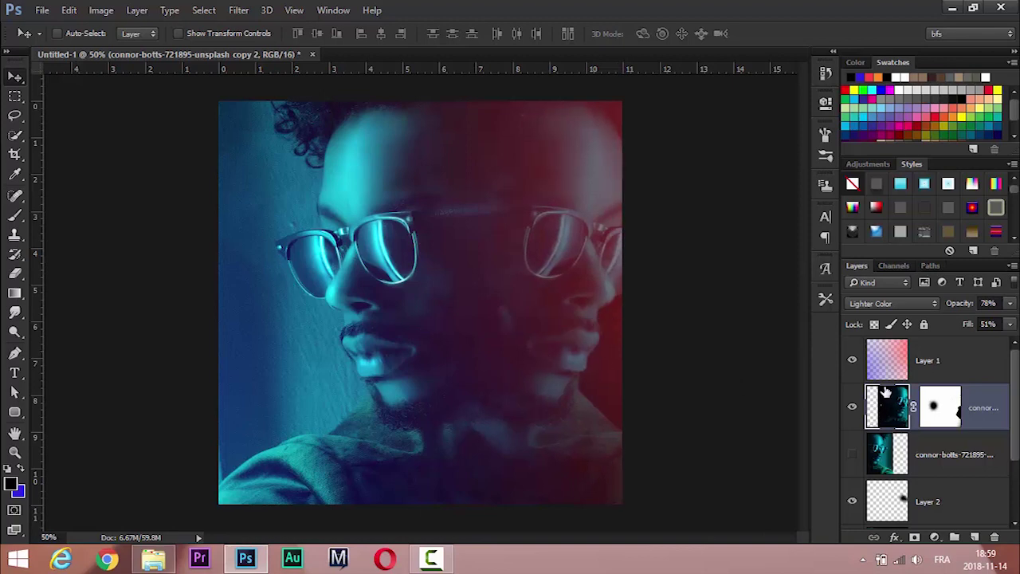
click(928, 360)
click(893, 303)
key(Escape)
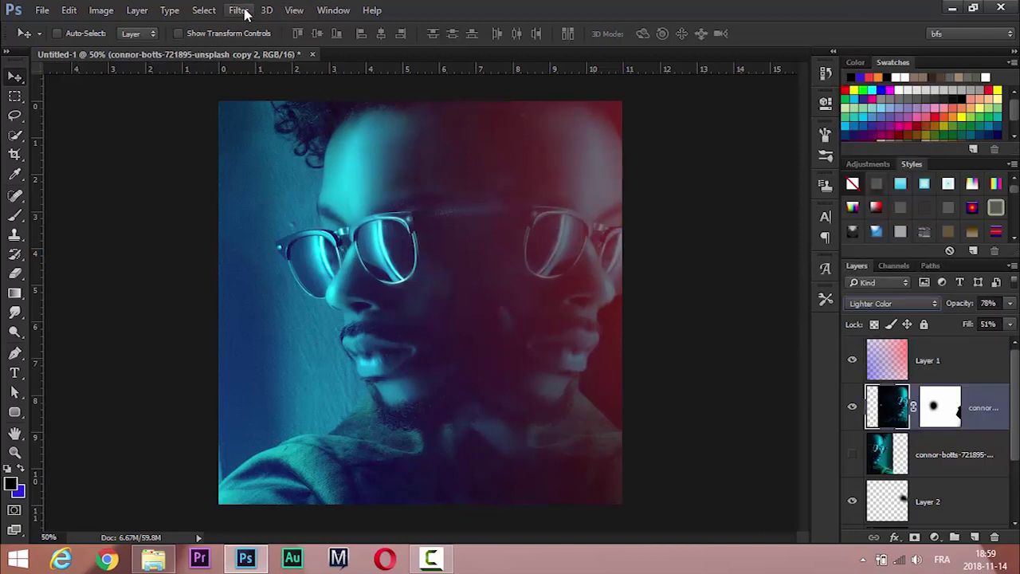
Apply Color Balance shifting midtones toward red and highlights toward yellow-green.
key(ctrl+b)
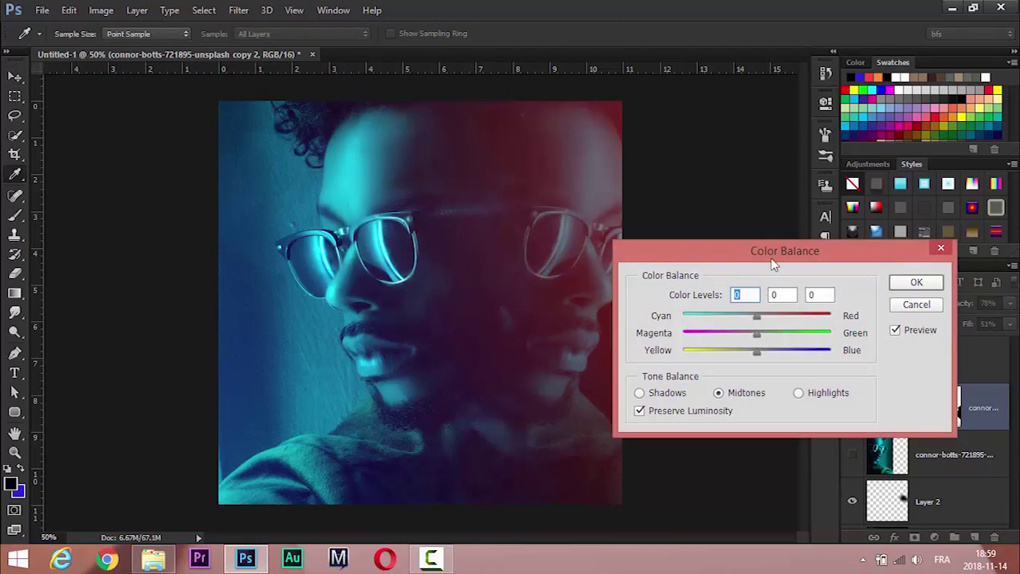
drag(773, 266, 901, 253)
drag(909, 308, 929, 305)
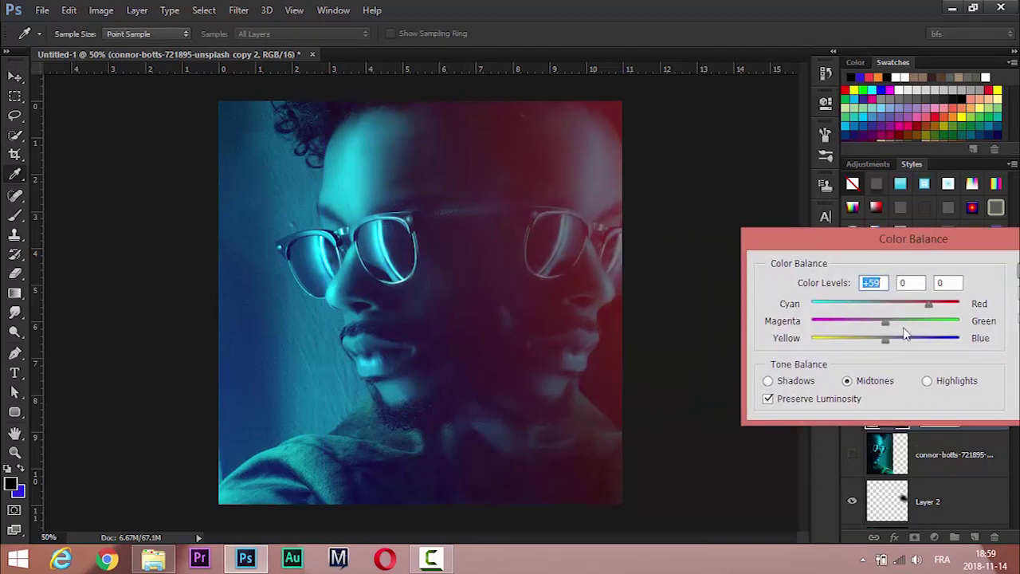
click(927, 380)
mouse_move(884, 338)
mouse_down()
mouse_move(844, 339)
mouse_move(909, 321)
mouse_up()
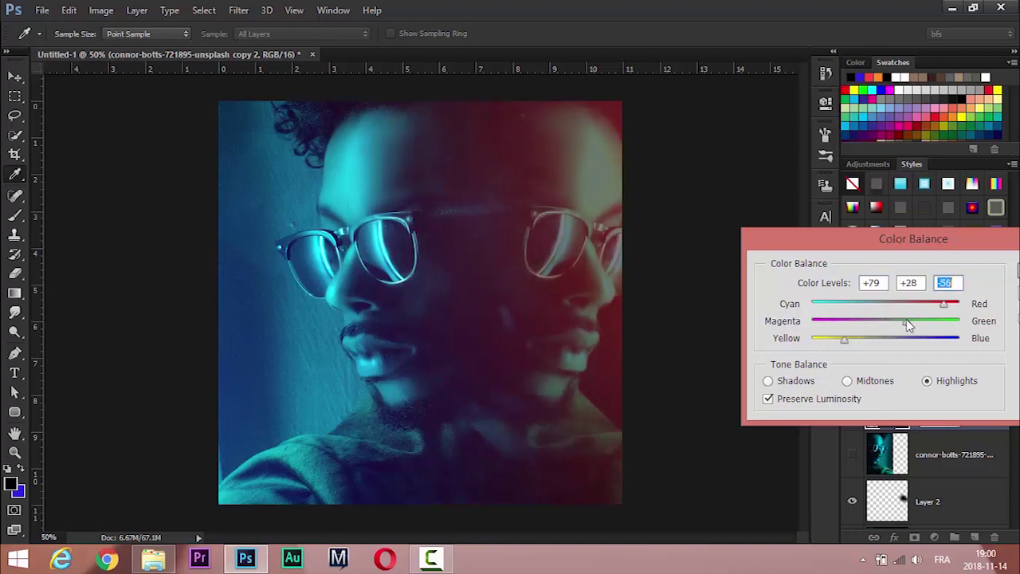
drag(904, 324, 878, 321)
key(Return)
Colorize the face copy with Hue 33, Saturation 57, Lightness −9.
key(ctrl+u)
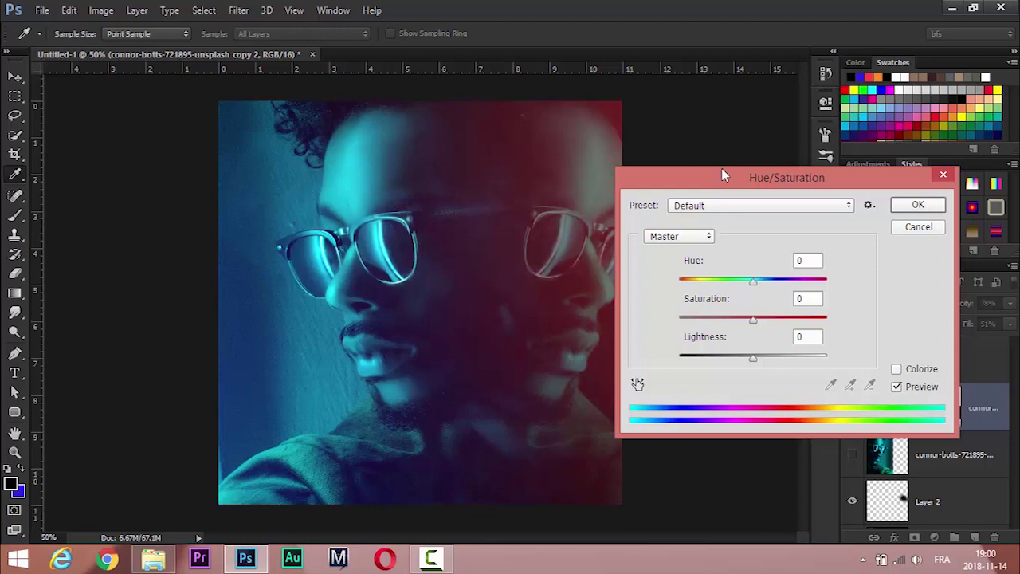
drag(721, 167, 833, 149)
click(1008, 345)
drag(897, 256, 952, 254)
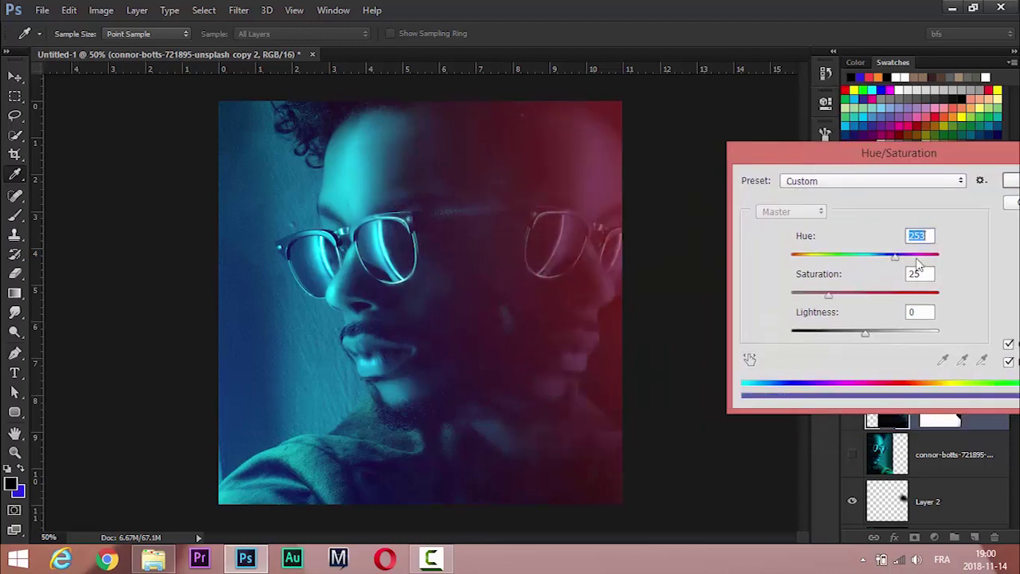
drag(826, 295, 857, 295)
drag(865, 333, 857, 337)
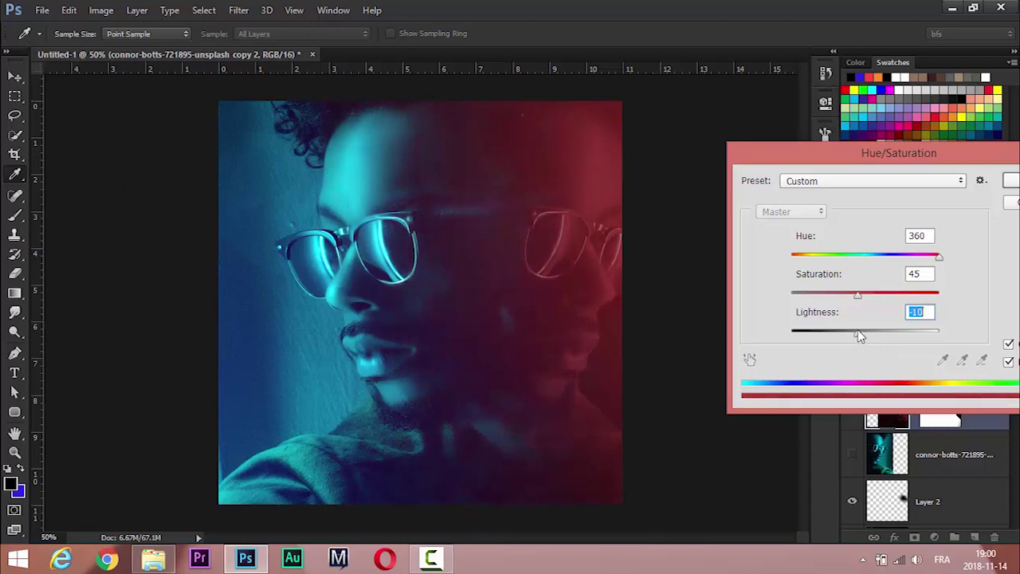
drag(858, 292, 876, 292)
drag(939, 257, 806, 269)
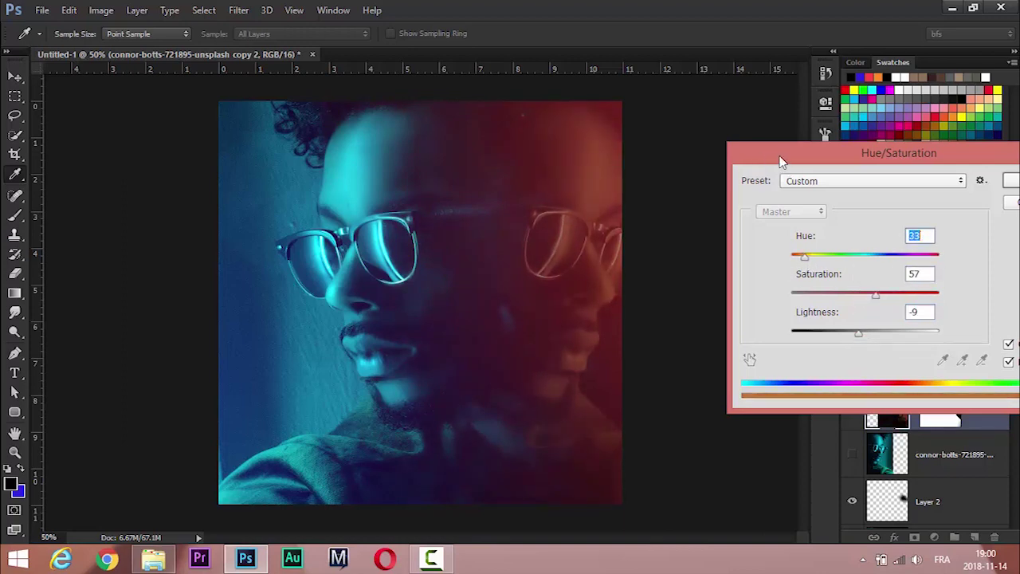
drag(781, 161, 518, 211)
click(771, 231)
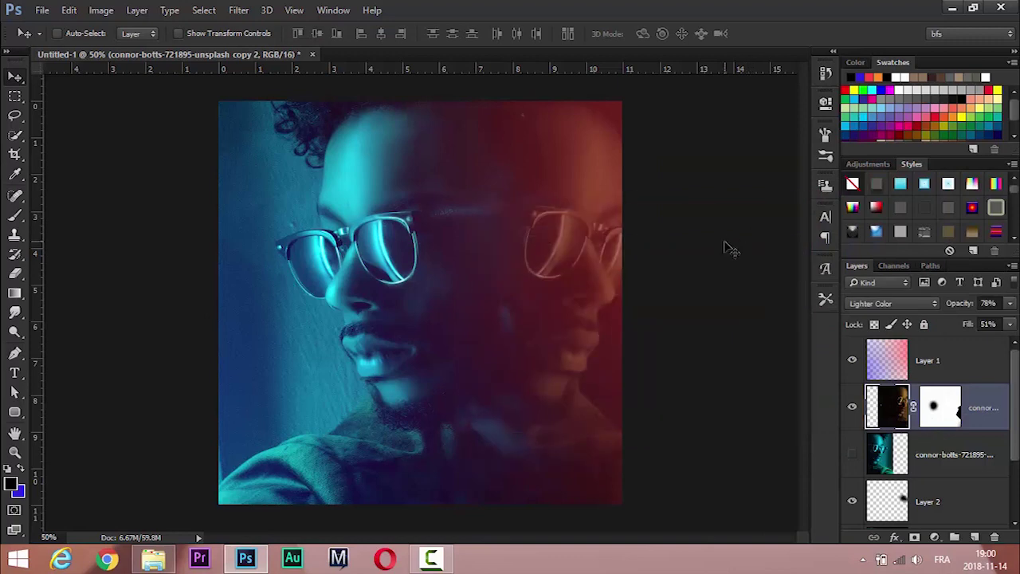
Disable the right face copy's mask and set it to Normal at 100% fill, repositioning it.
drag(561, 281, 581, 280)
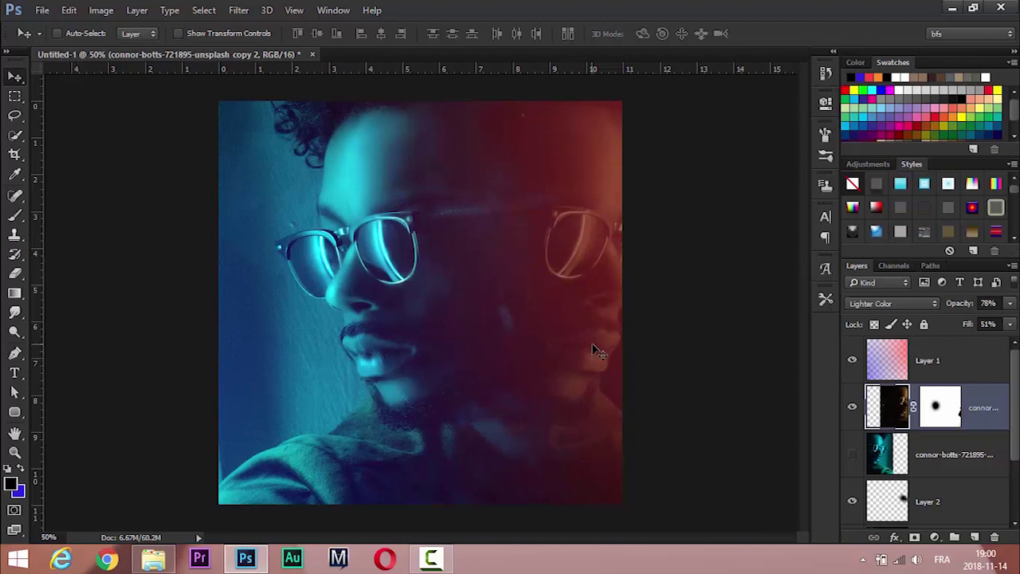
right_click(941, 415)
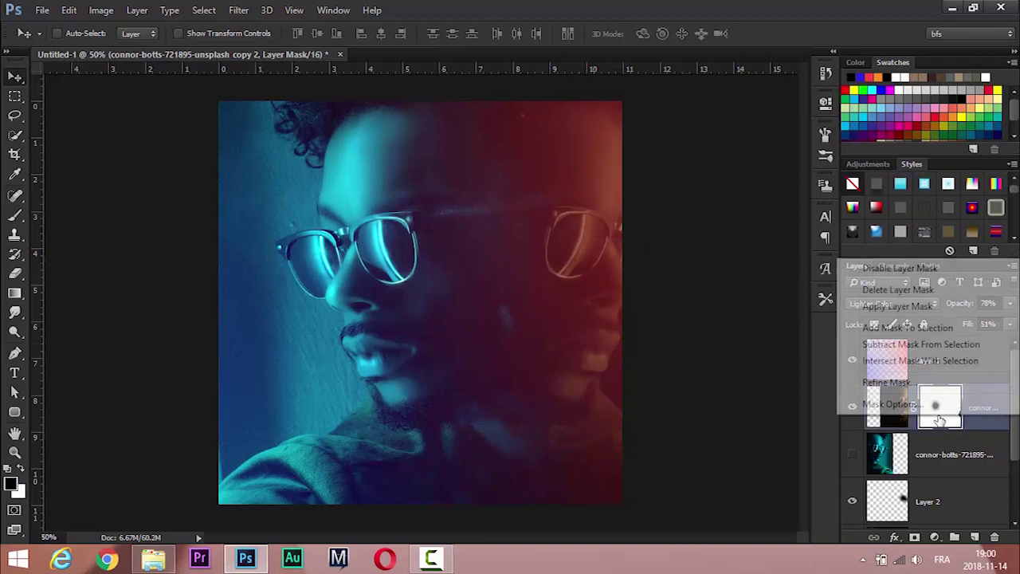
click(899, 269)
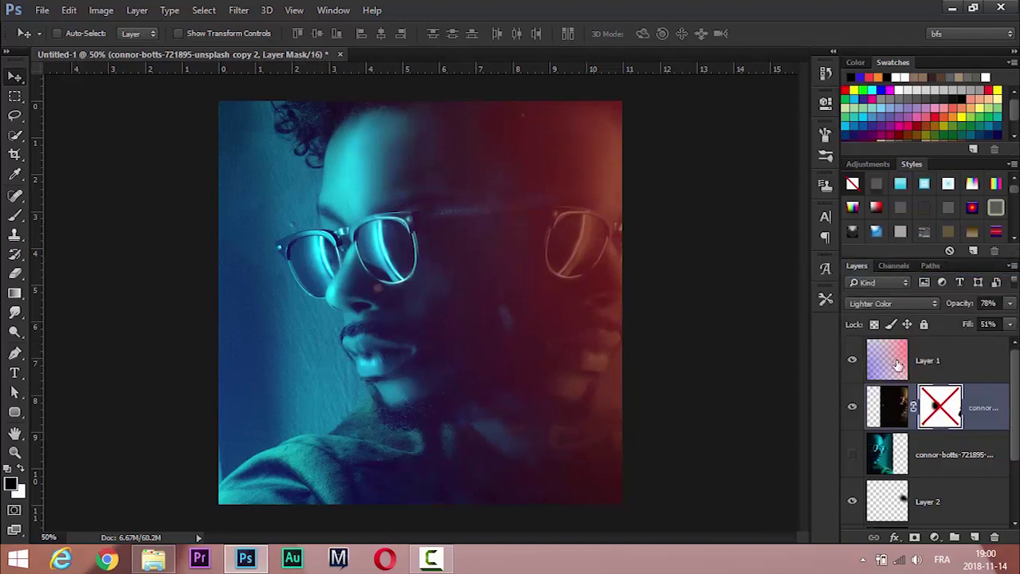
click(887, 406)
click(892, 303)
click(881, 15)
drag(533, 279, 482, 280)
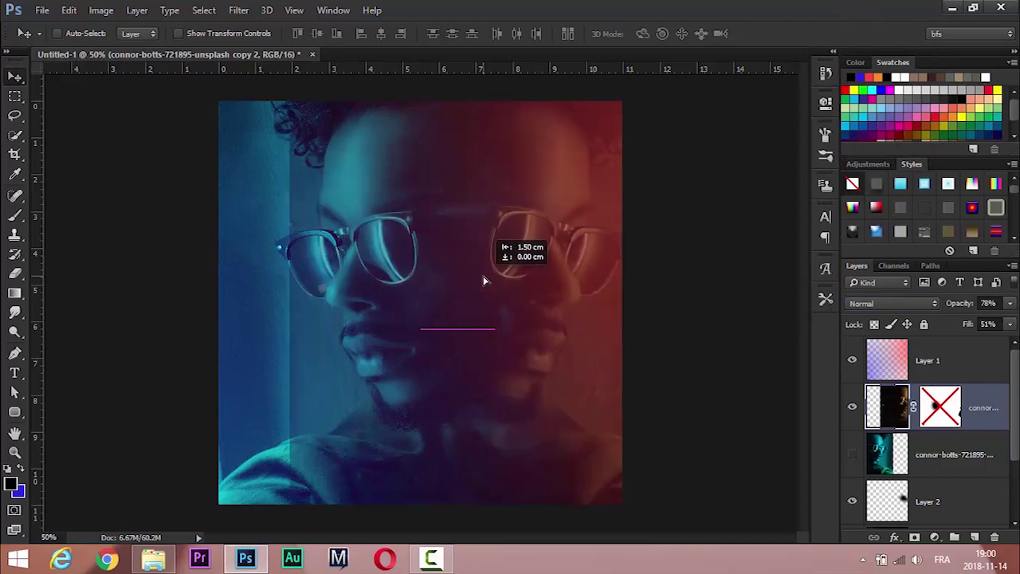
drag(968, 327, 1006, 317)
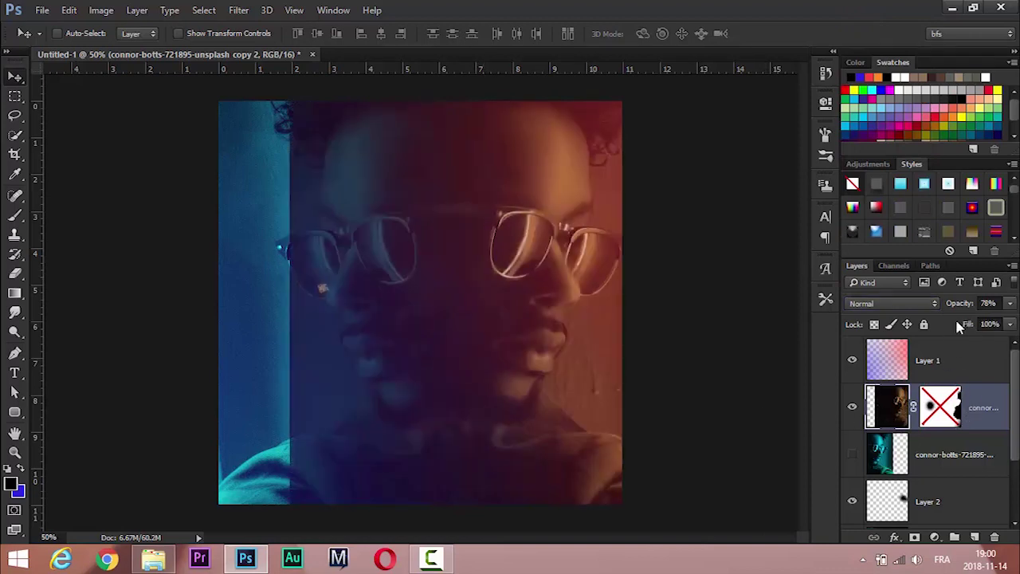
Delete the hidden copy layer, shift the cyan face left and the red face right.
click(950, 471)
key(Delete)
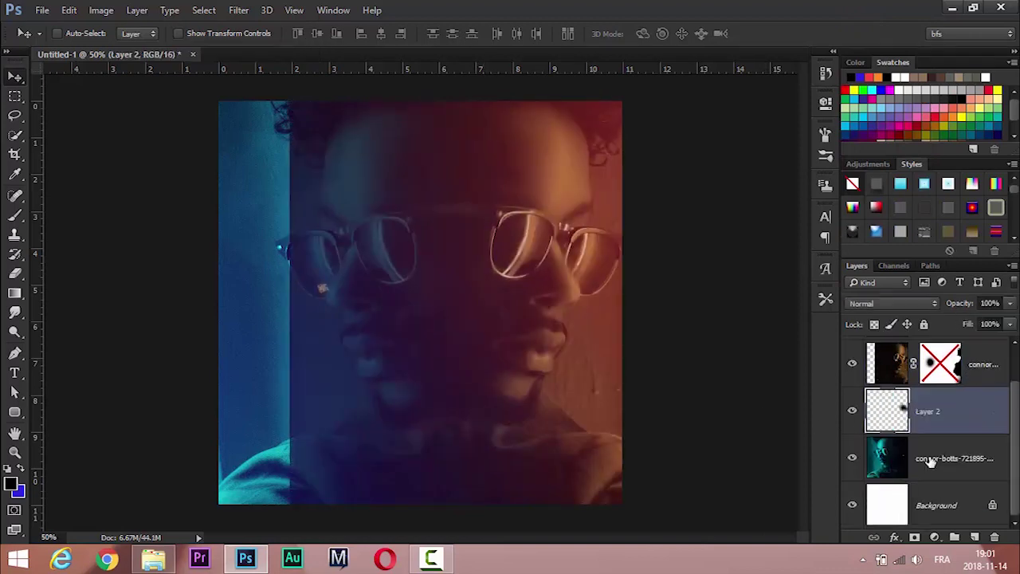
drag(418, 306, 361, 300)
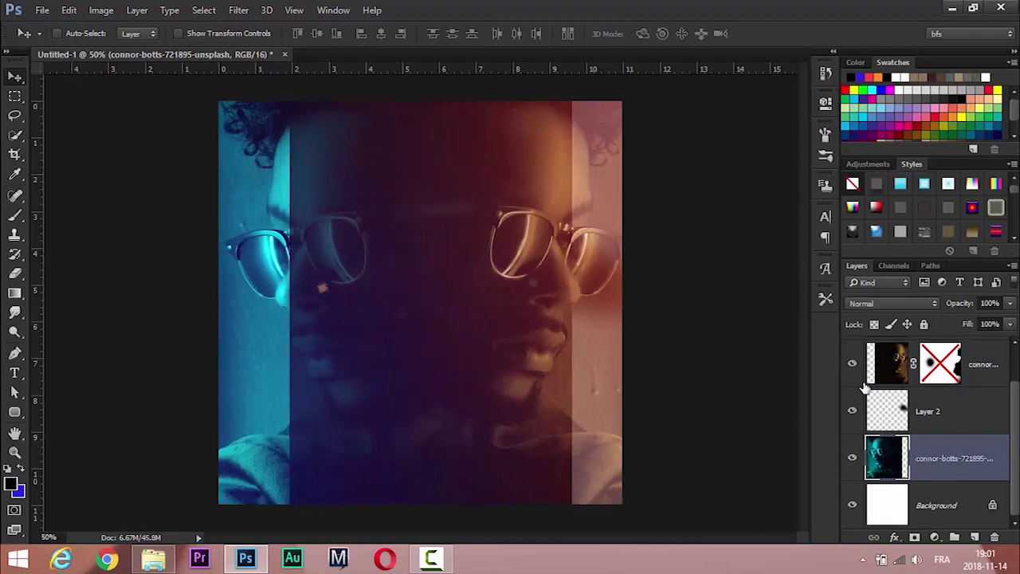
scroll(1004, 409, up, 1)
click(956, 391)
drag(462, 355, 480, 355)
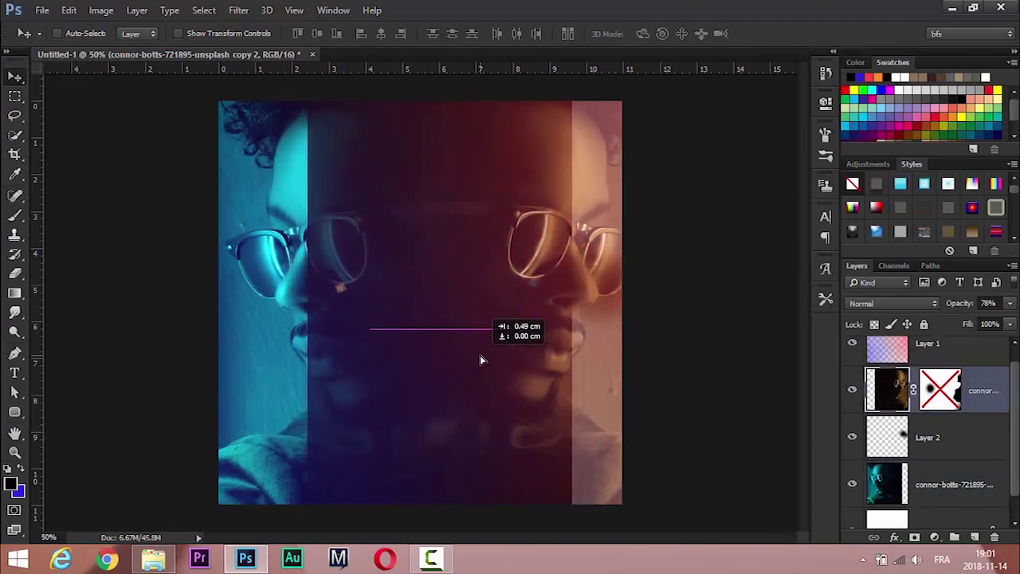
click(931, 484)
Mask the cyan face layer's right strip using a scattered 900 px brush at 78% opacity.
click(914, 537)
key(b)
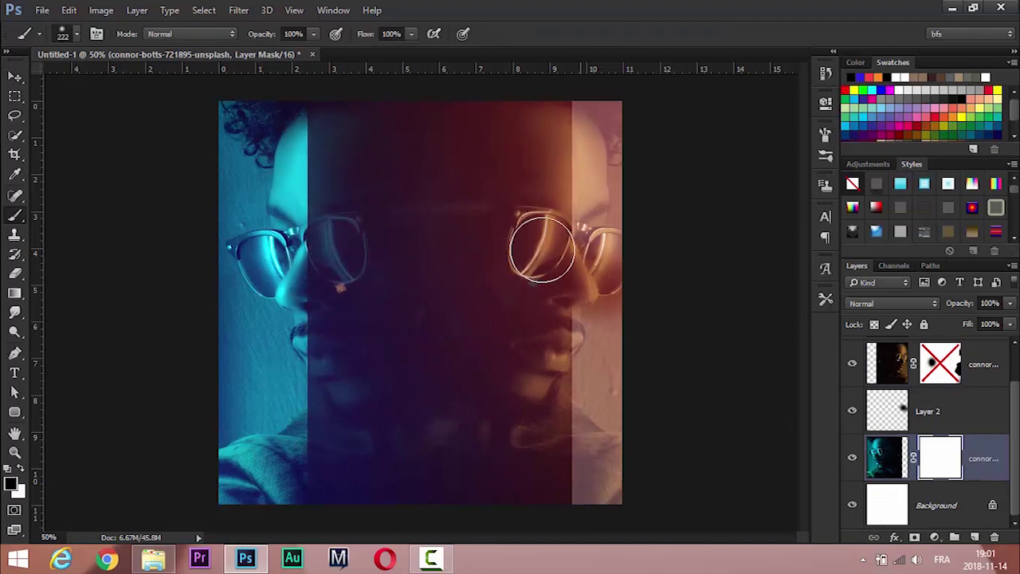
drag(566, 171, 558, 498)
drag(255, 39, 236, 43)
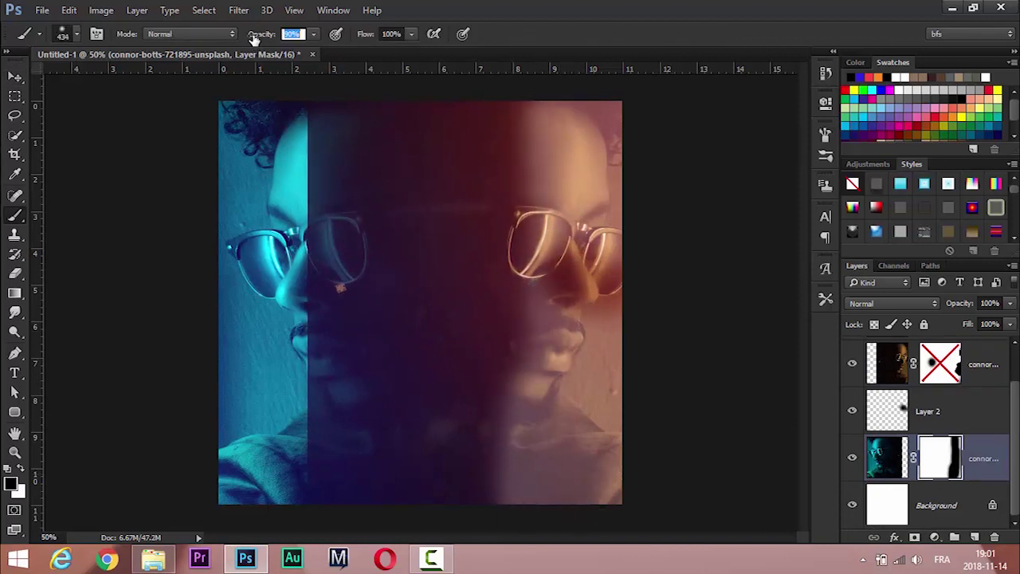
click(76, 34)
click(110, 375)
click(512, 274)
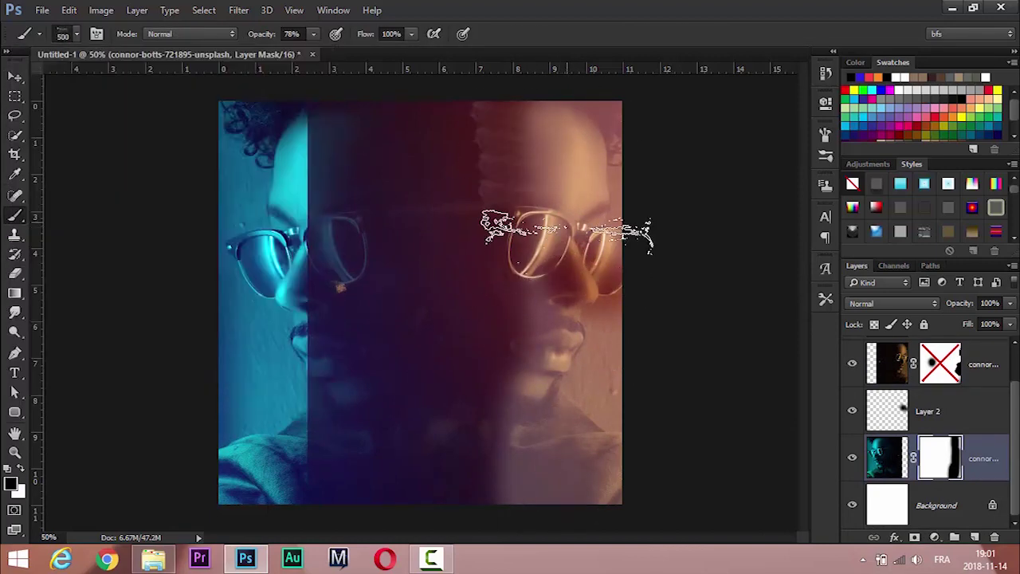
right_click(137, 136)
right_click(556, 235)
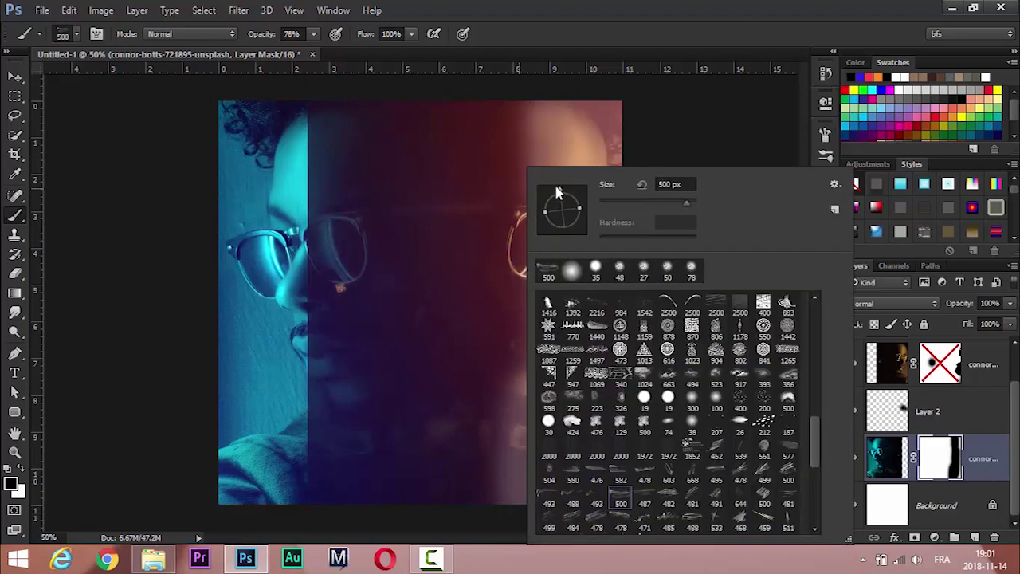
drag(558, 192, 446, 171)
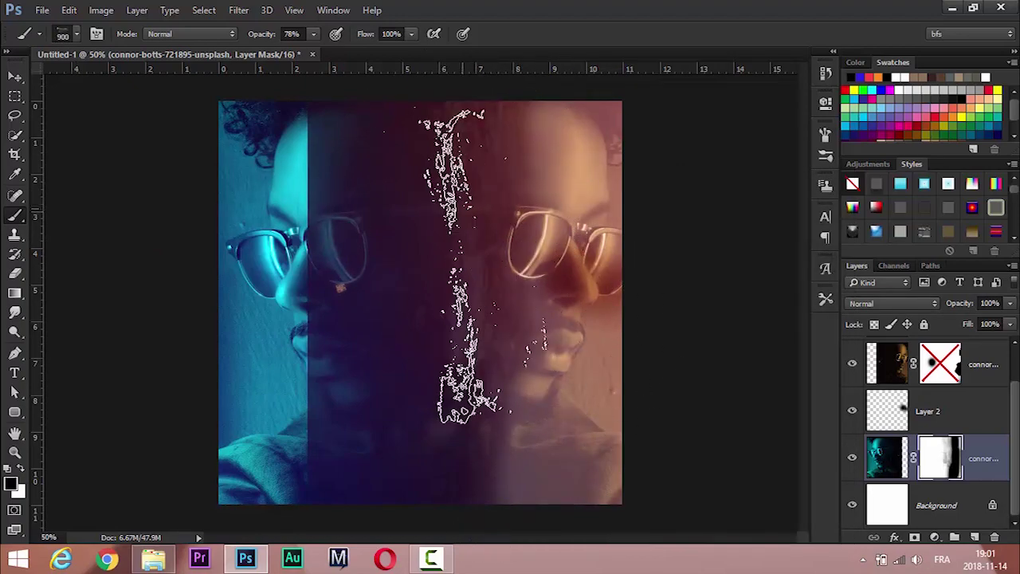
Paint the red face's mask, revealing it over the right strip and hiding it near the left edge.
shift+click(940, 371)
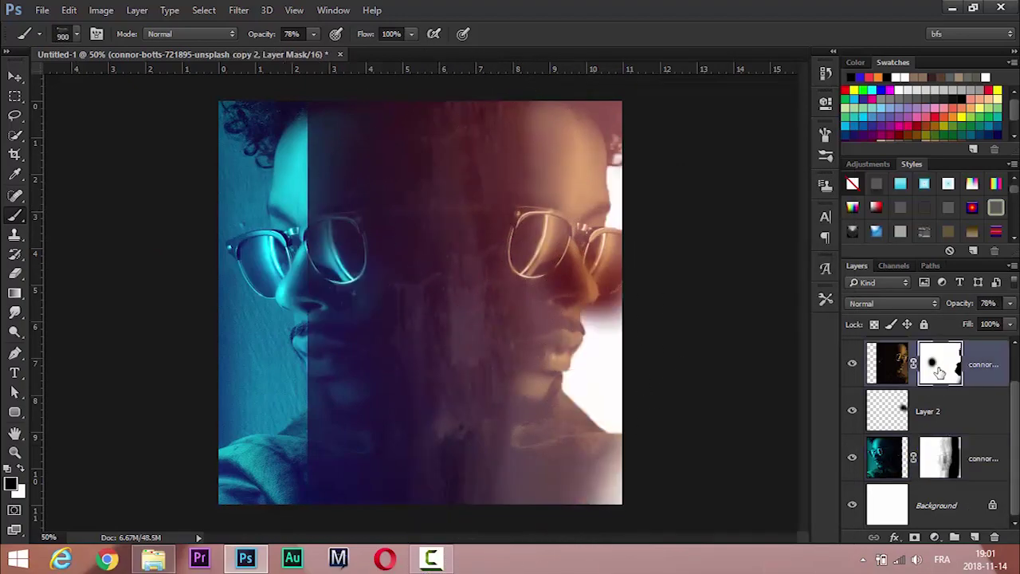
right_click(940, 371)
click(943, 362)
key(x)
drag(558, 255, 634, 295)
key(x)
mouse_move(299, 307)
mouse_down()
mouse_move(327, 315)
mouse_move(314, 284)
mouse_move(348, 364)
mouse_move(373, 369)
mouse_move(426, 217)
mouse_move(414, 398)
mouse_move(391, 200)
mouse_move(311, 311)
mouse_up()
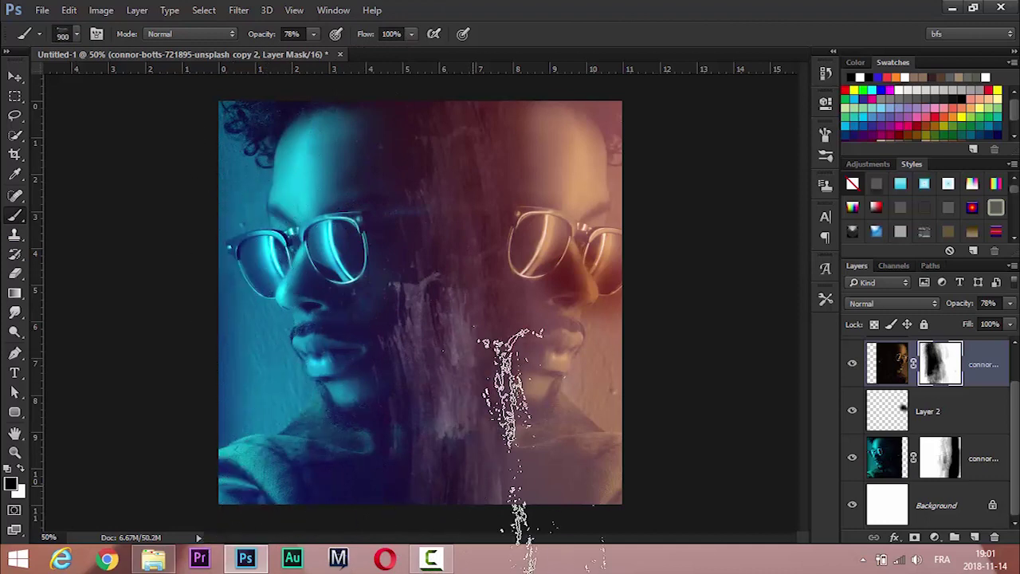
Nudge the cyan face layer slightly left.
click(887, 459)
key(v)
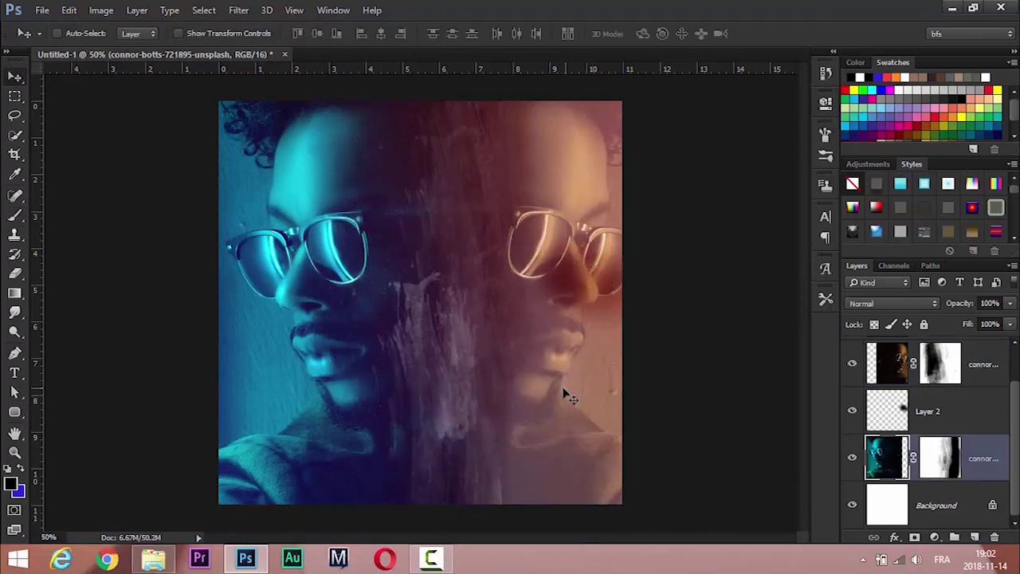
drag(575, 330, 561, 327)
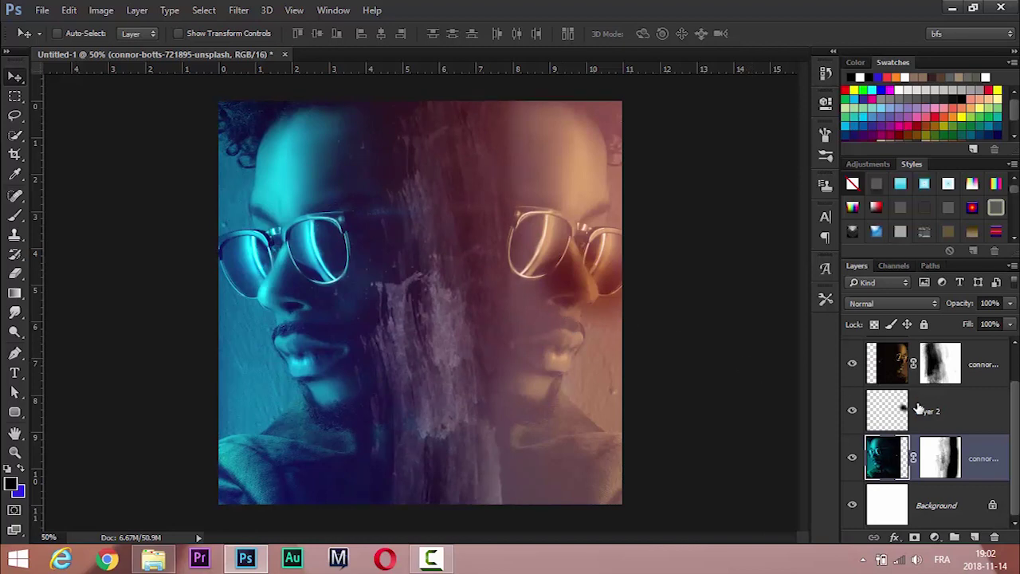
click(887, 366)
Nudge the red face copy further left with the arrow keys.
key(Left)
key(Left)
key(shift+Left)
key(shift+Left)
key(Left)
key(shift+Left)
key(shift+Left)
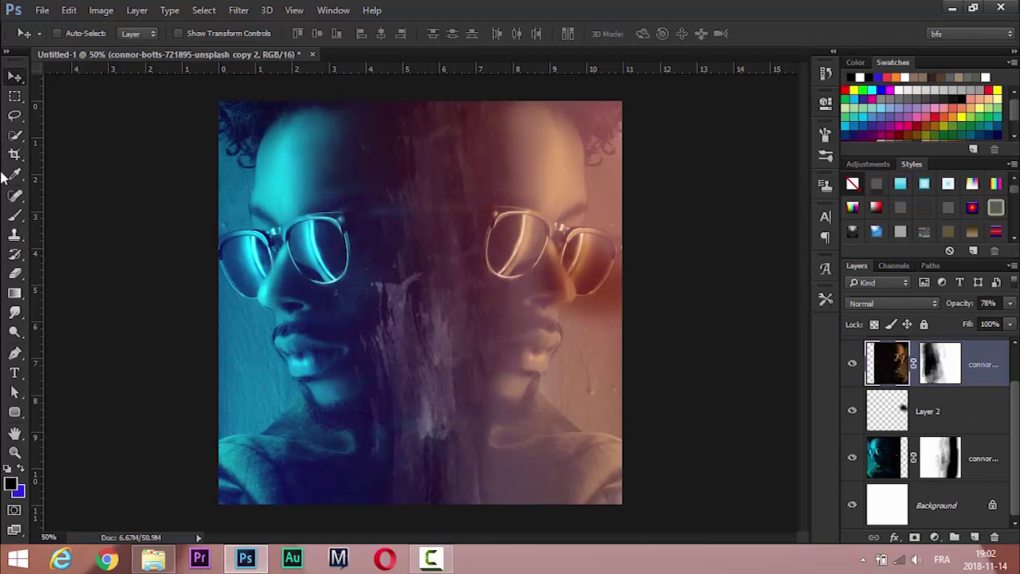
key(j)
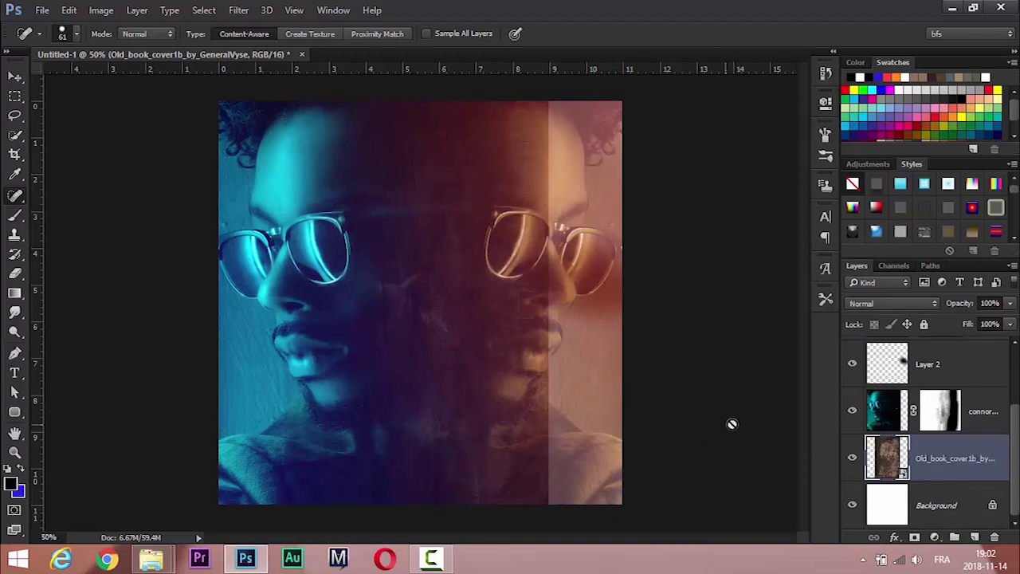
Darken the Old_book texture layer with Levels, shadows input at 49.
click(927, 411)
scroll(884, 425, up, 2)
click(964, 401)
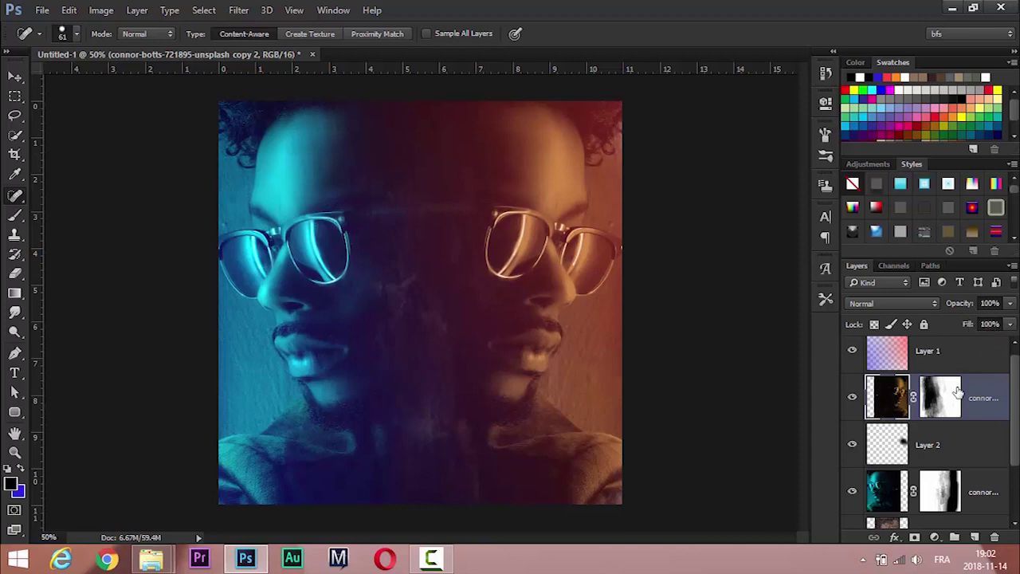
scroll(1017, 454, down, 2)
click(948, 459)
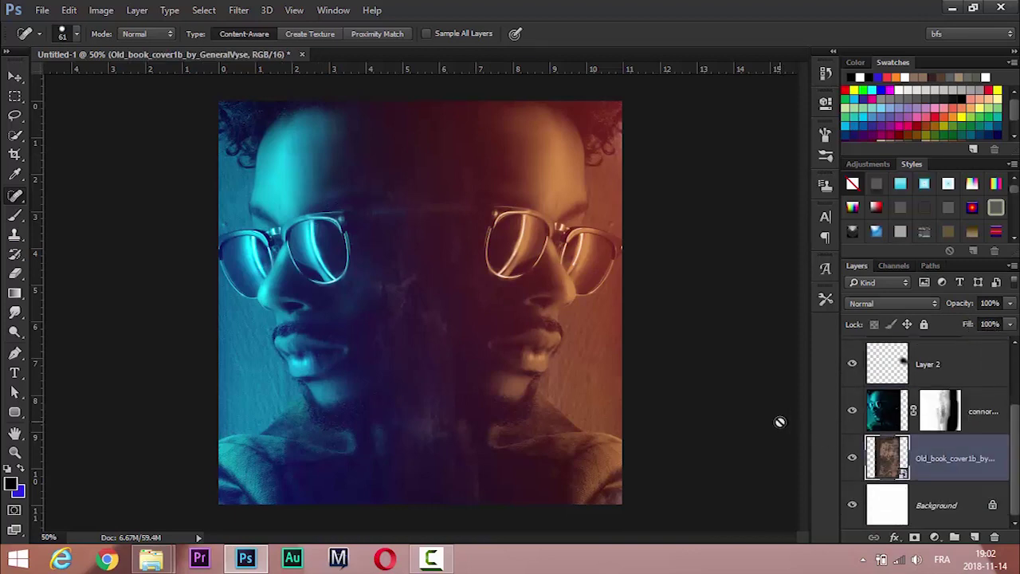
key(ctrl+l)
drag(510, 87, 825, 144)
drag(692, 311, 839, 319)
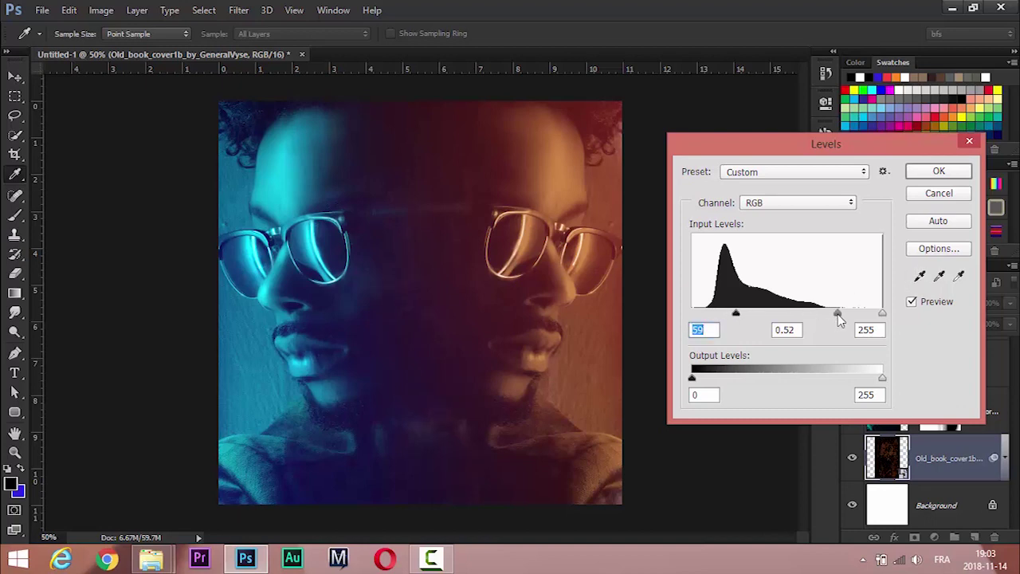
click(938, 170)
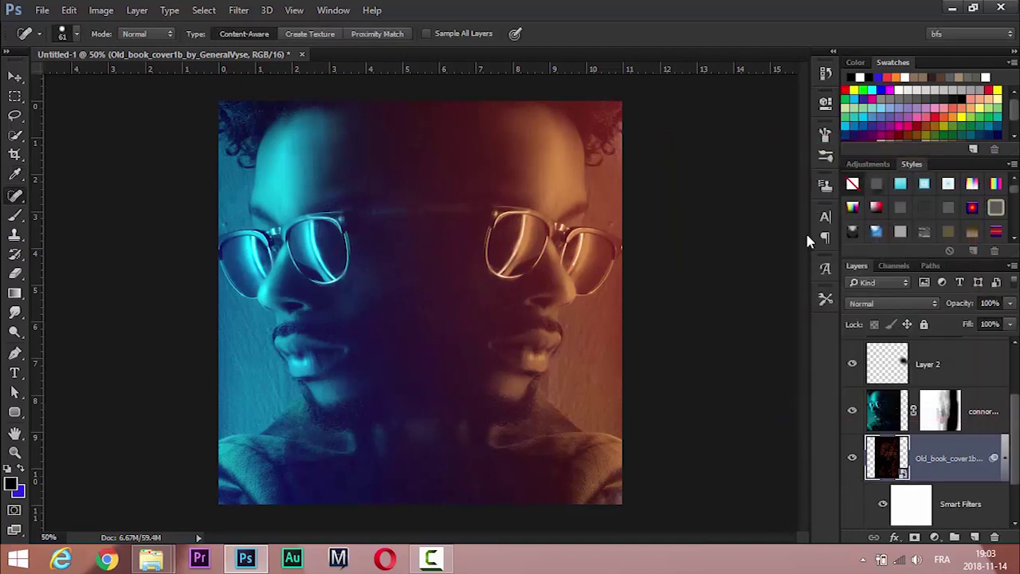
Narrow the cyan face layer slightly from the left with Free Transform.
click(896, 422)
key(v)
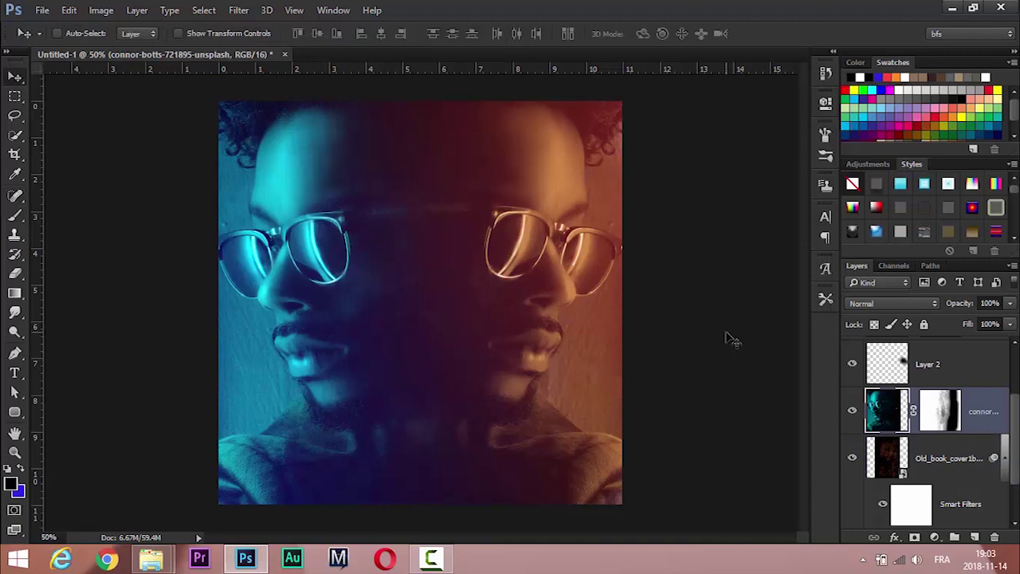
key(ctrl+t)
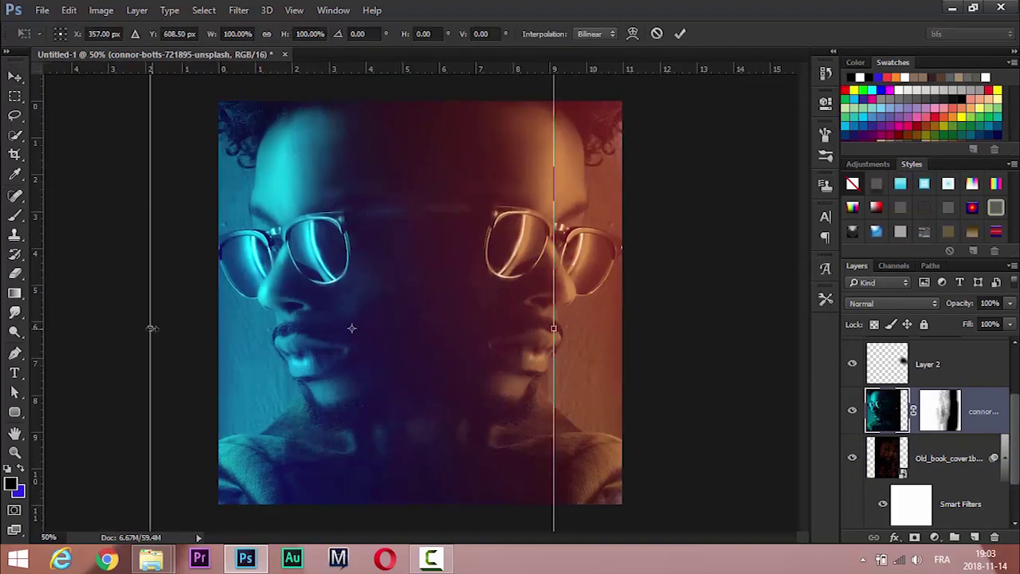
drag(151, 327, 160, 326)
key(Return)
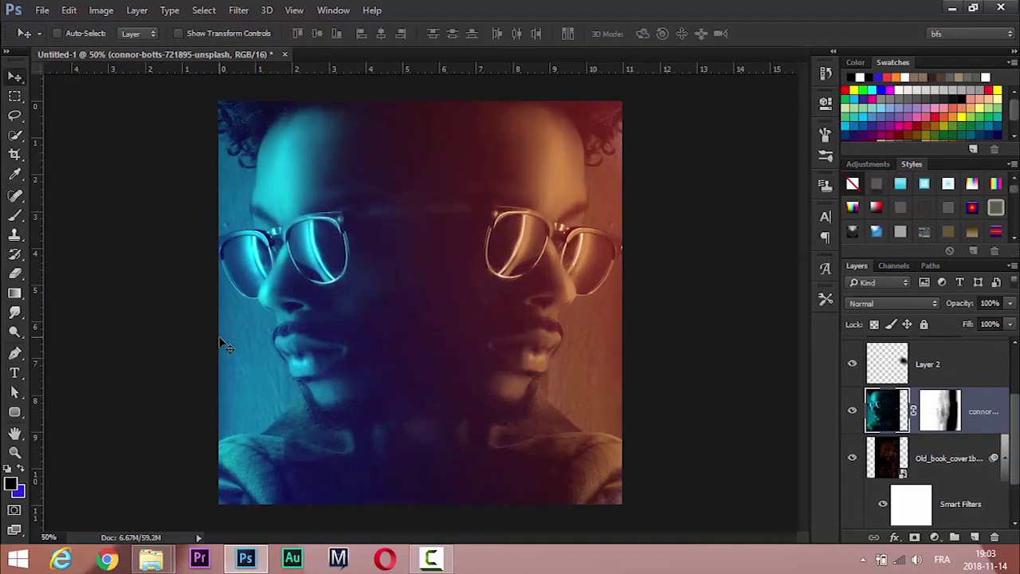
Target the red face copy's layer mask with a 524 px brush.
key(ctrl+j)
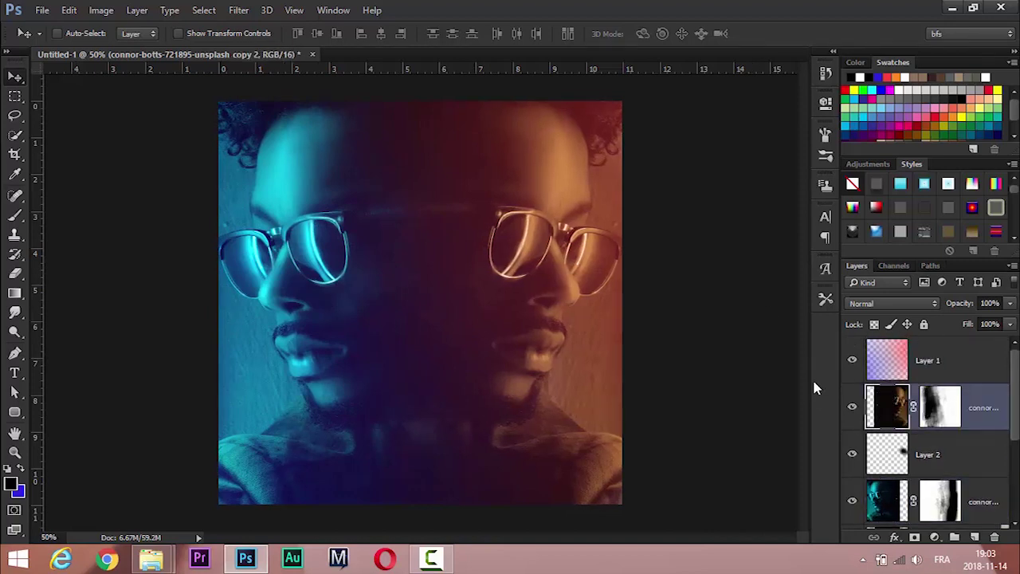
click(940, 407)
key(b)
drag(346, 219, 229, 220)
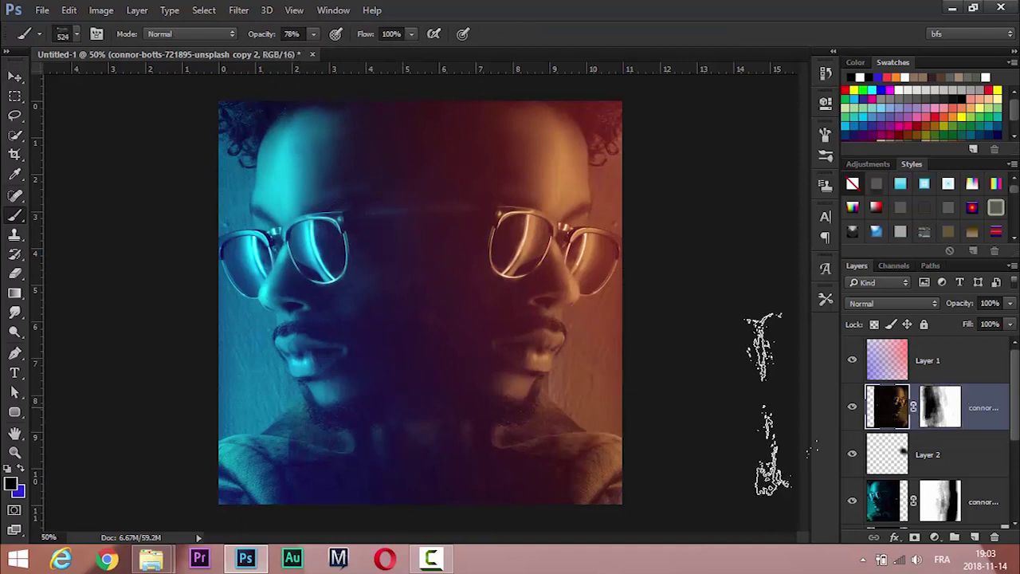
key(ctrl+2)
key(v)
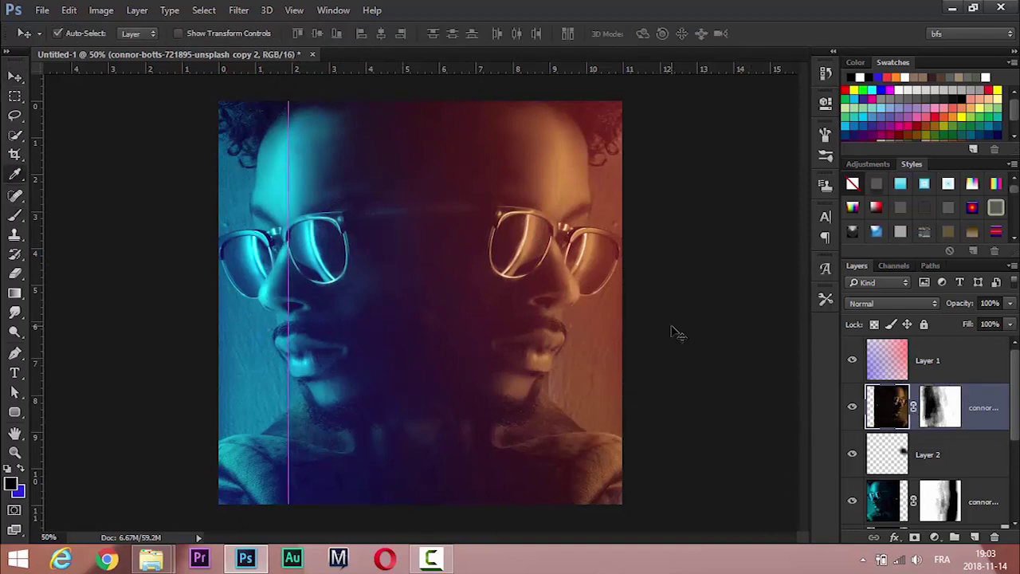
key(ctrl+b)
Warm the red face with Color Balance: midtones and shadows redder, highlights red +38.
drag(558, 124, 1009, 222)
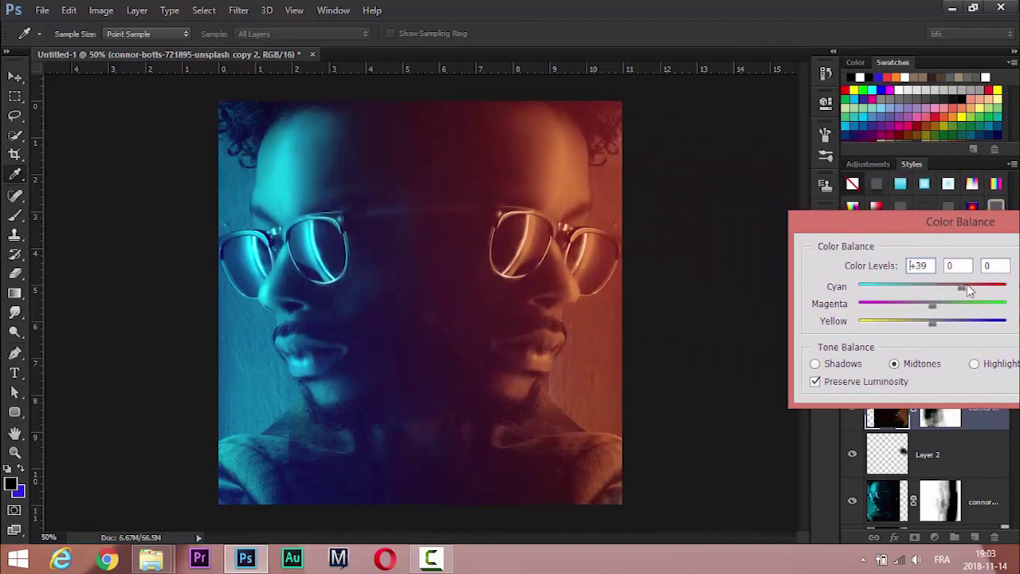
drag(946, 288, 943, 287)
mouse_move(933, 305)
mouse_down()
mouse_move(892, 307)
mouse_move(909, 310)
mouse_up()
mouse_move(979, 324)
mouse_down()
mouse_move(906, 320)
mouse_move(933, 322)
mouse_move(945, 292)
mouse_up()
click(853, 363)
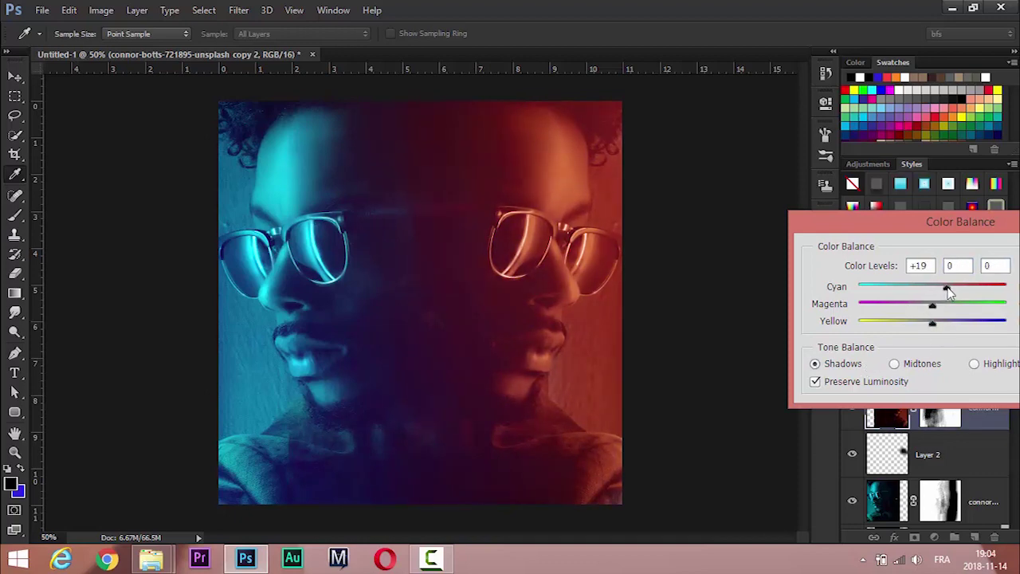
drag(949, 291, 917, 326)
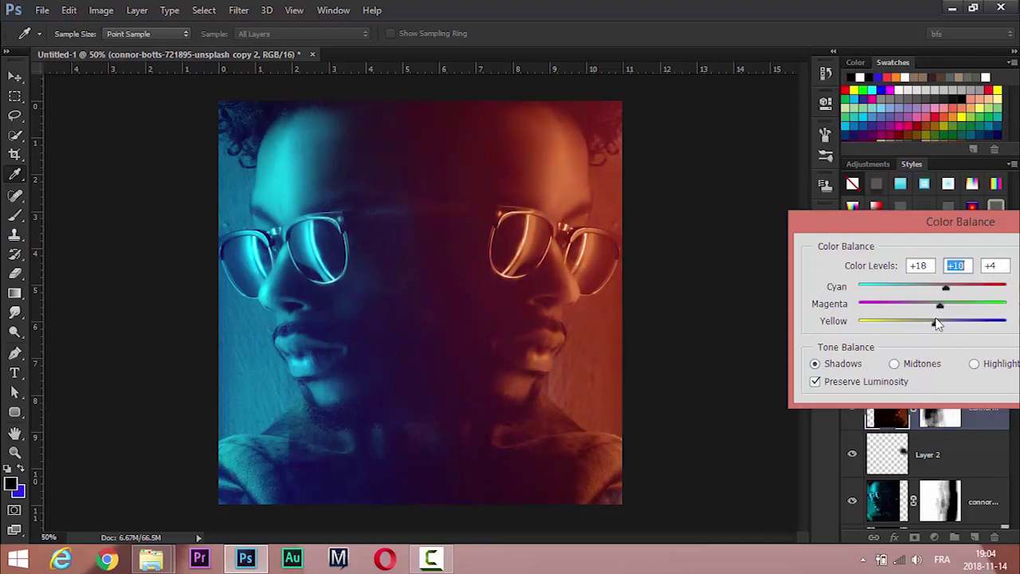
drag(909, 222, 810, 235)
click(875, 375)
mouse_move(839, 299)
mouse_down()
mouse_move(793, 297)
mouse_move(863, 299)
mouse_move(866, 319)
mouse_move(833, 316)
mouse_move(842, 334)
mouse_up()
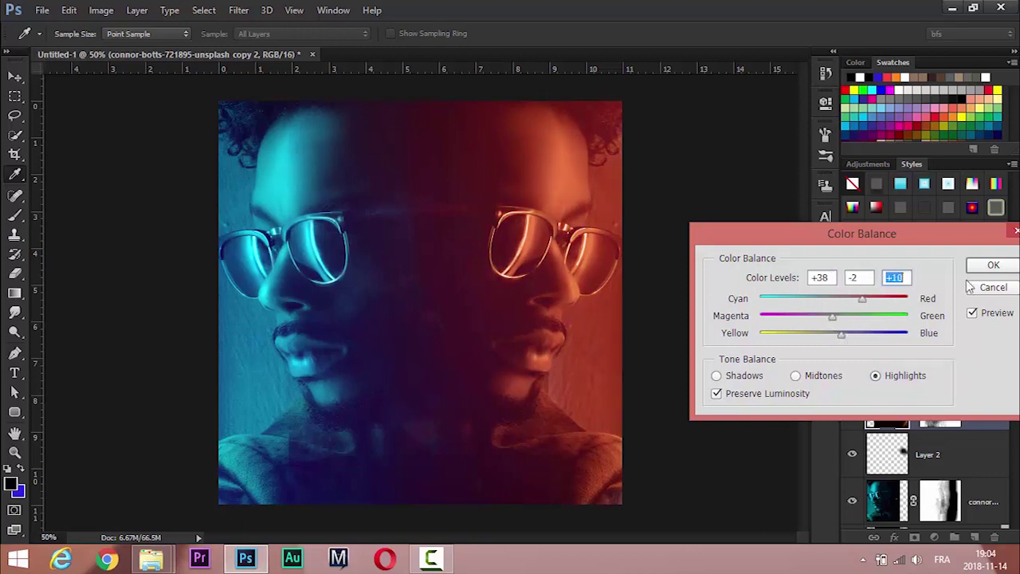
click(981, 270)
Colorize the red face in Hue/Saturation with hue 0, saturation 54, lightness +12.
key(ctrl+u)
drag(676, 209, 928, 201)
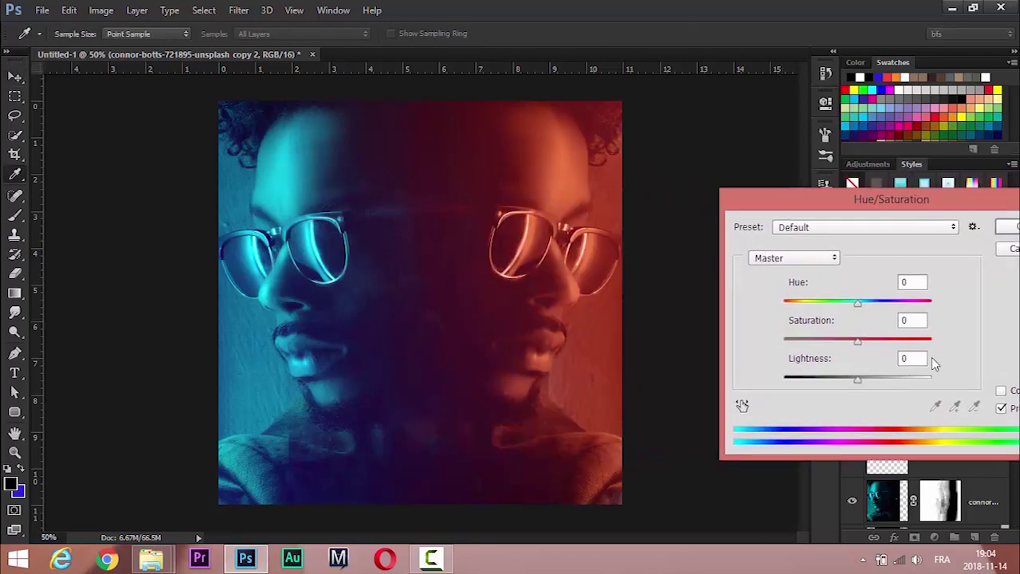
mouse_move(853, 344)
mouse_down()
mouse_move(876, 344)
mouse_move(843, 349)
mouse_up()
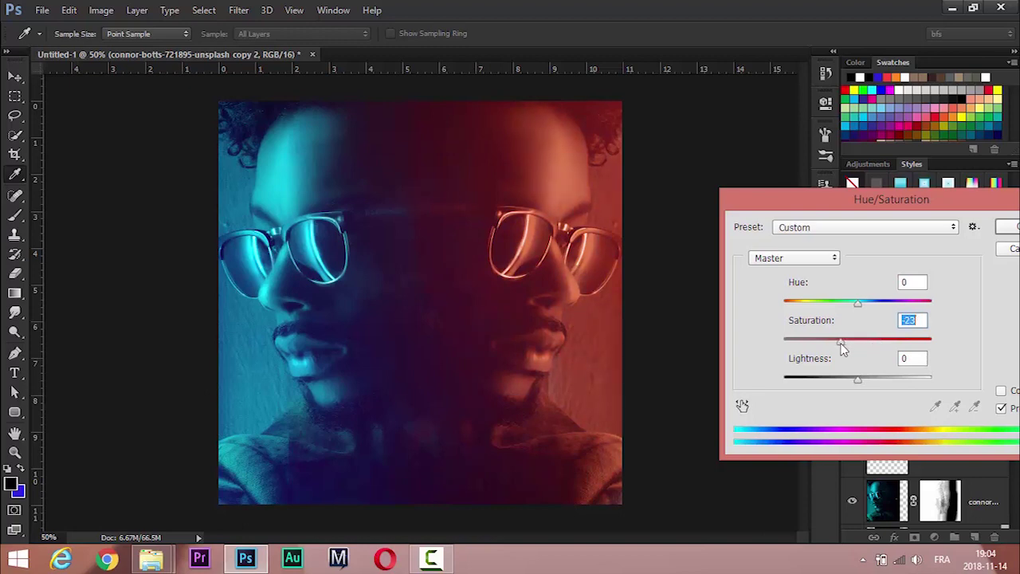
drag(858, 303, 784, 304)
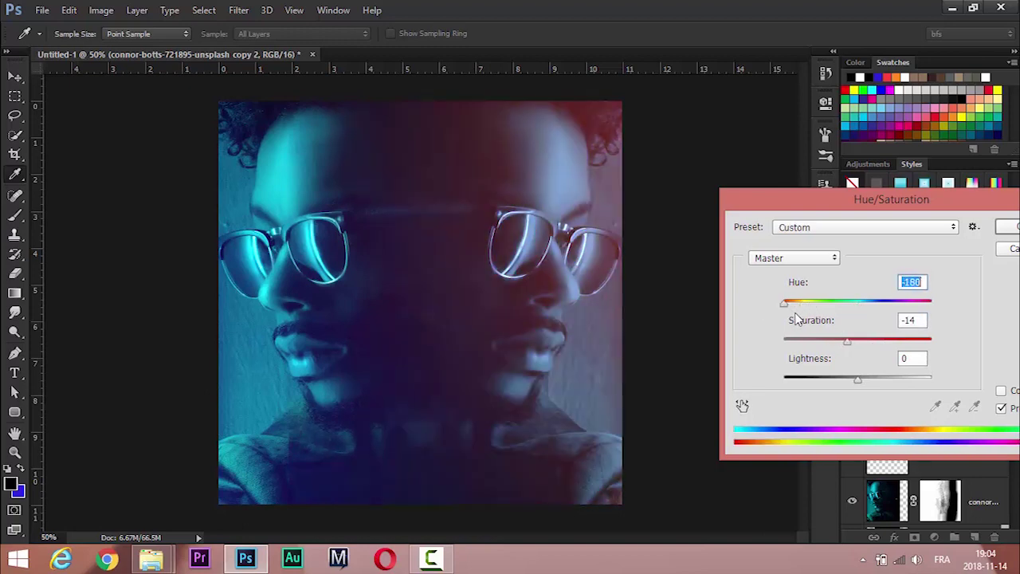
click(1001, 391)
drag(876, 307, 782, 313)
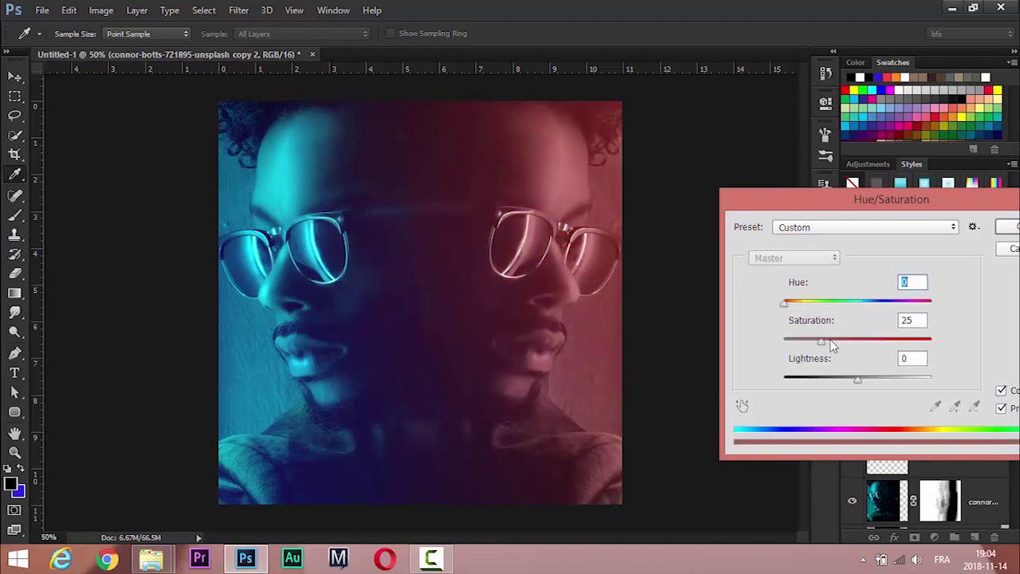
drag(826, 345, 864, 345)
drag(855, 383, 870, 385)
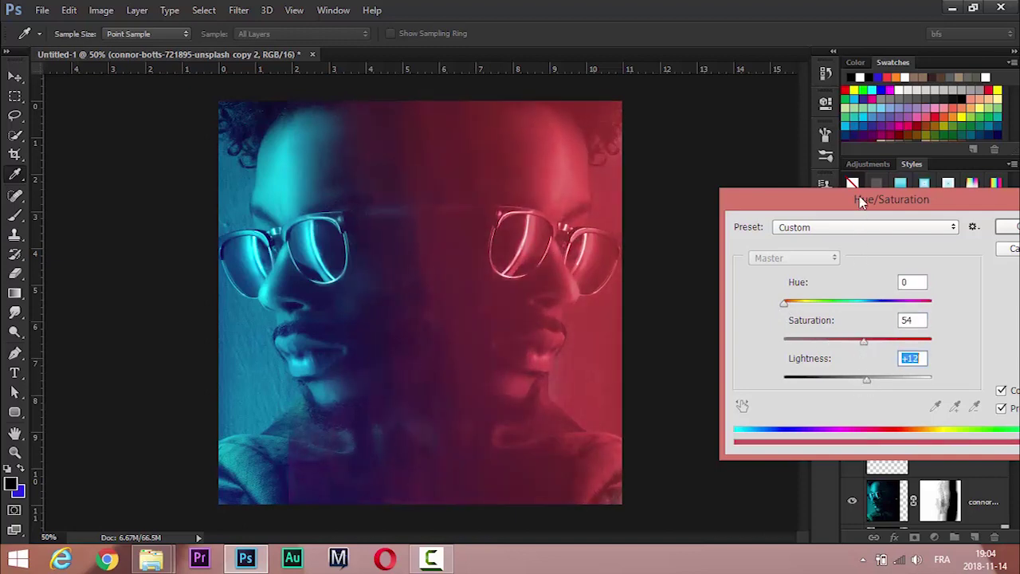
drag(861, 203, 752, 231)
click(906, 257)
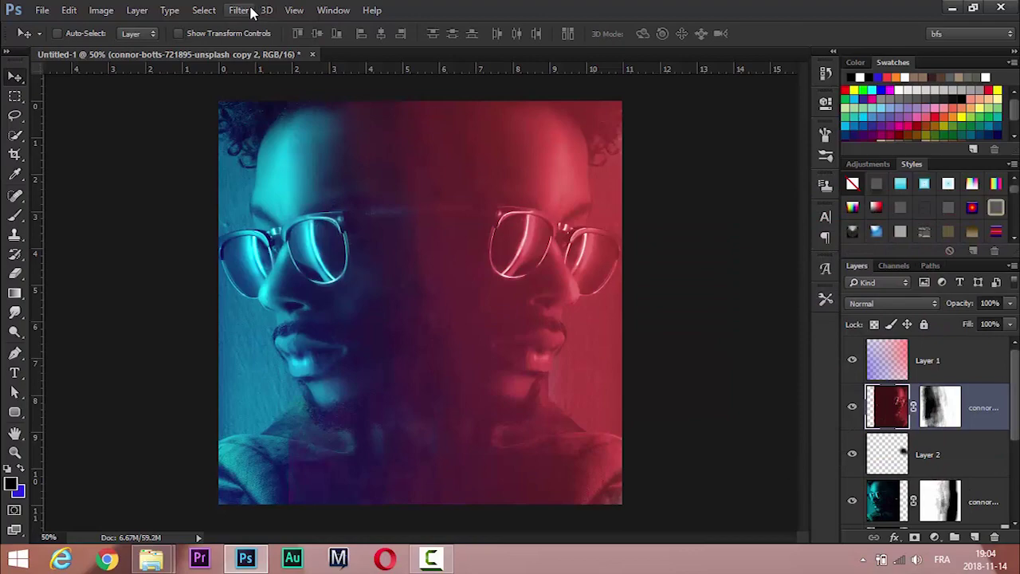
Apply a Camera Raw Filter to the red face copy with increased Clarity.
click(241, 11)
click(319, 98)
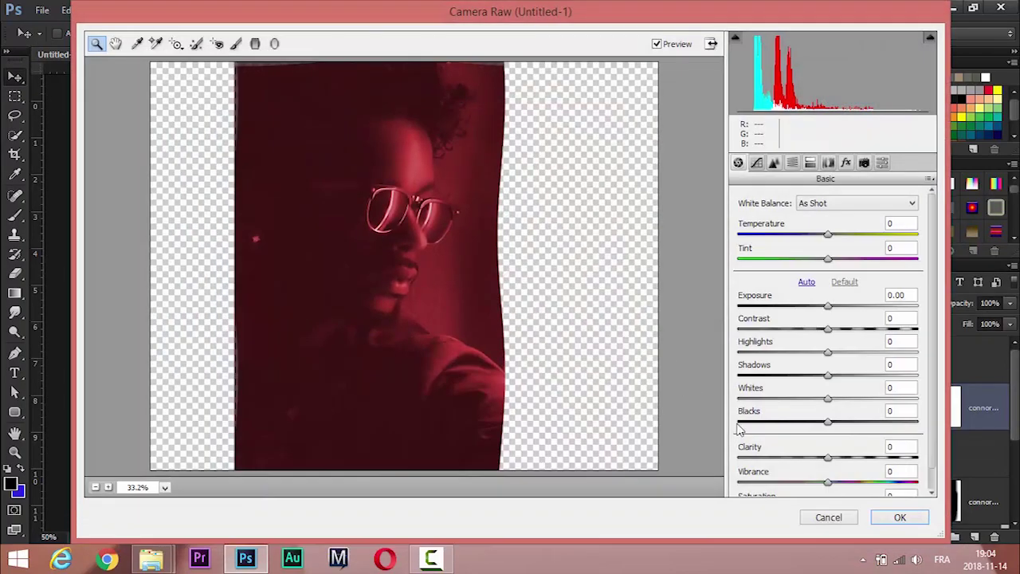
drag(827, 458, 871, 460)
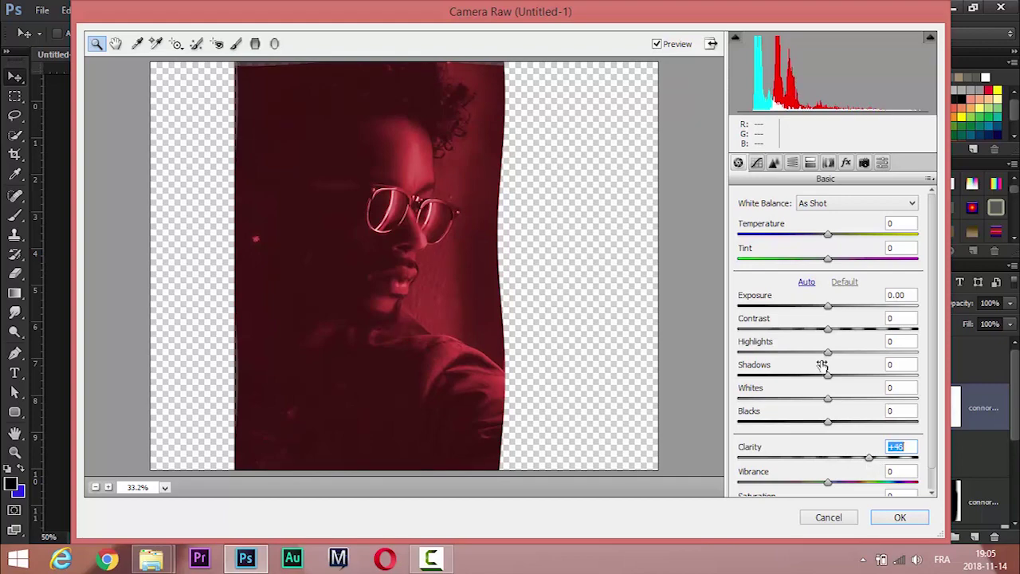
key(Return)
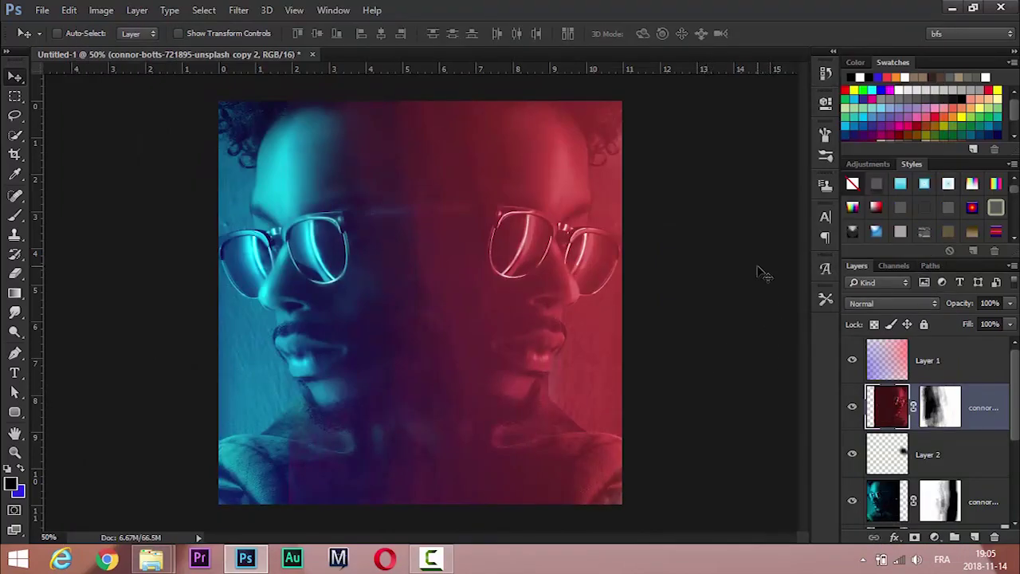
key(t)
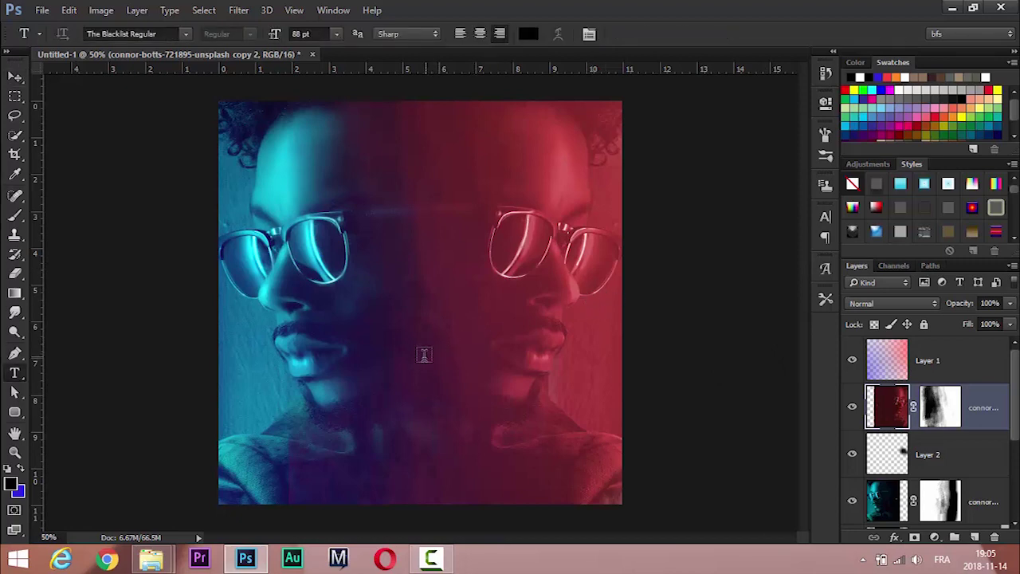
Give gradient overlay Layer 1 100% fill and 62% opacity after toggling its visibility.
click(957, 362)
click(852, 361)
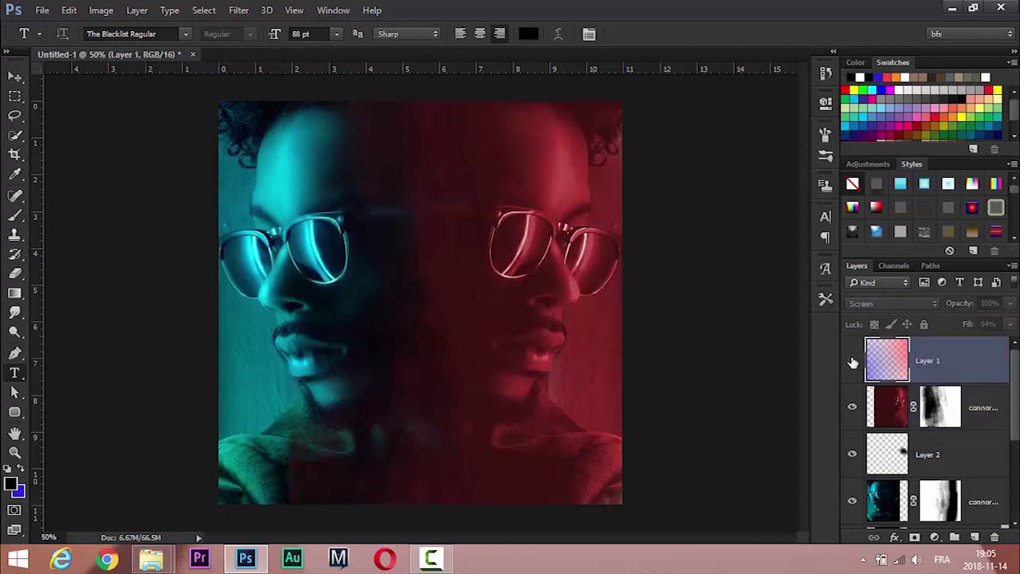
click(852, 361)
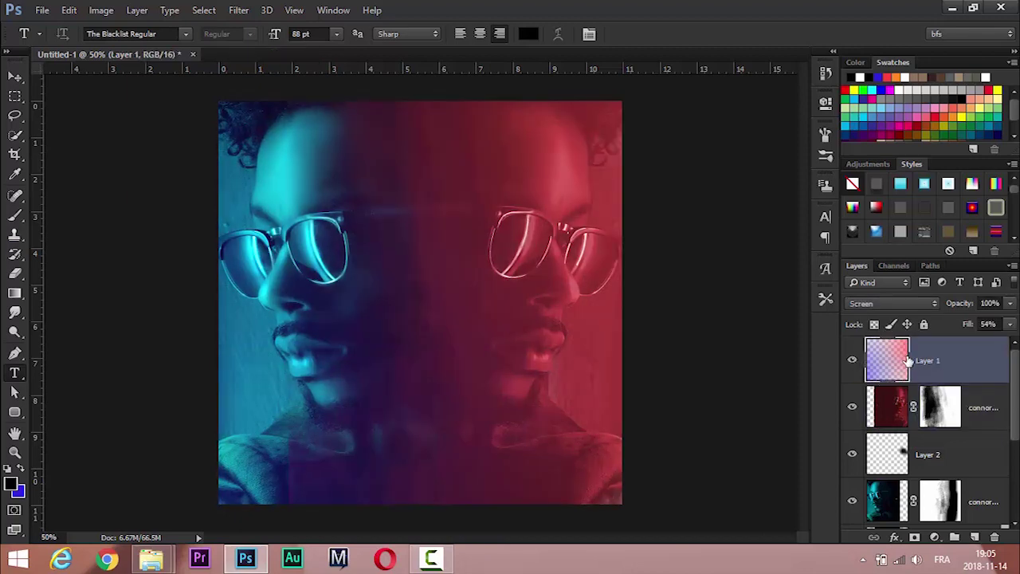
drag(974, 329, 1019, 327)
drag(963, 306, 948, 317)
Add a blue gradient from the left on a new Color Dodge layer at 84% fill.
click(852, 361)
click(852, 361)
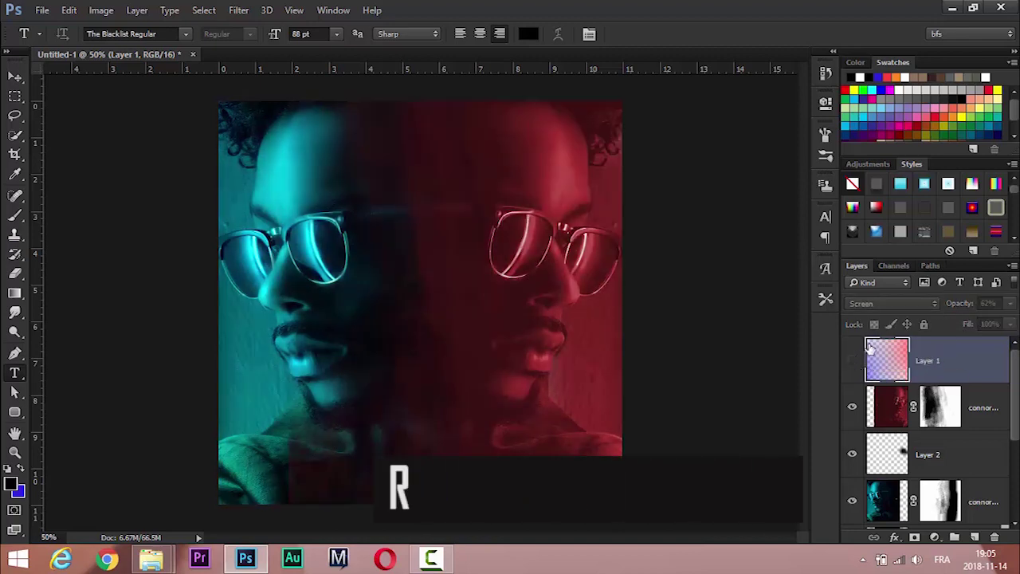
click(976, 537)
click(14, 293)
drag(114, 322, 440, 264)
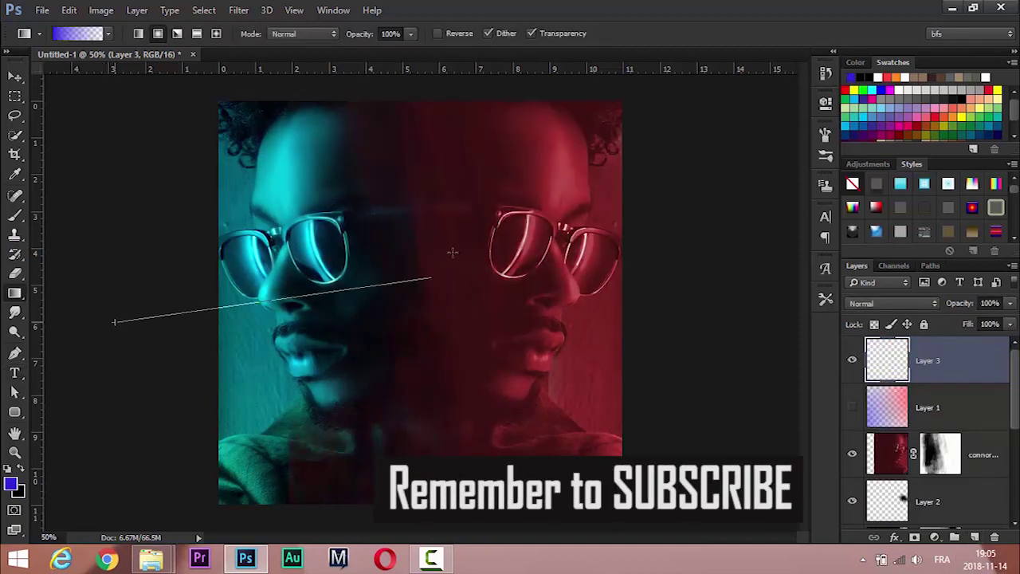
click(892, 303)
click(885, 120)
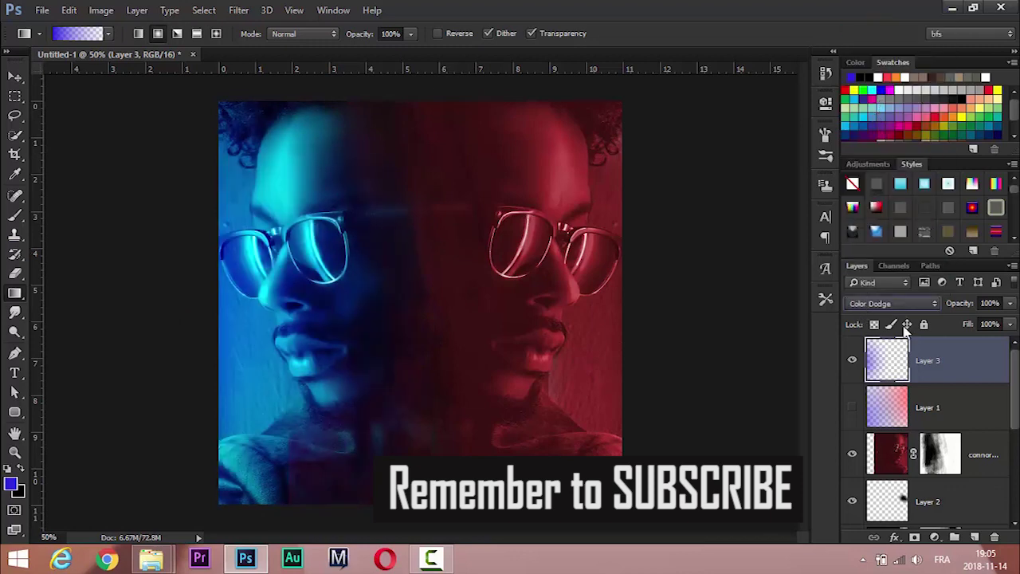
drag(966, 325, 953, 325)
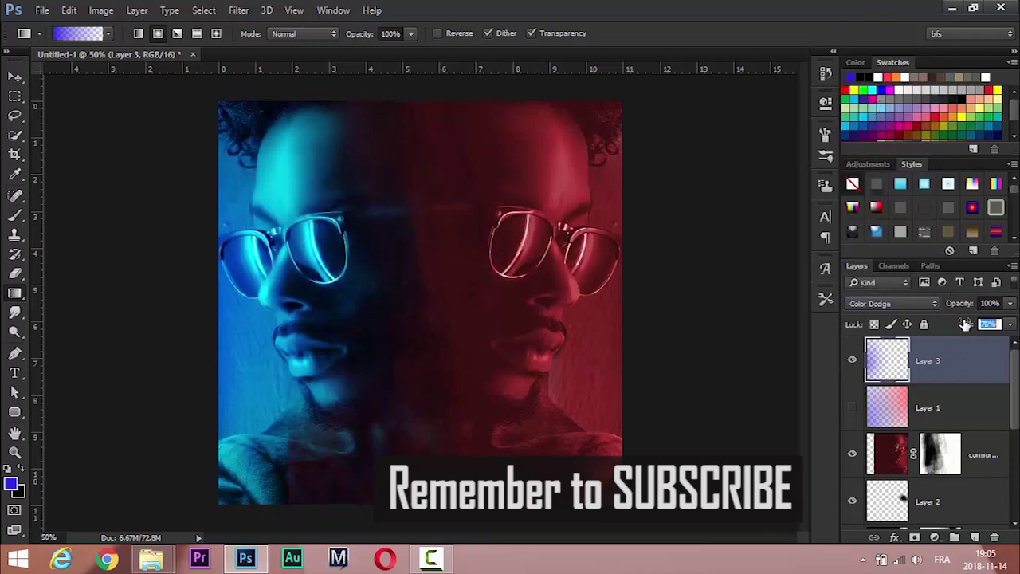
Add a red gradient from the right on another new Color Dodge layer.
click(974, 536)
click(10, 483)
click(793, 275)
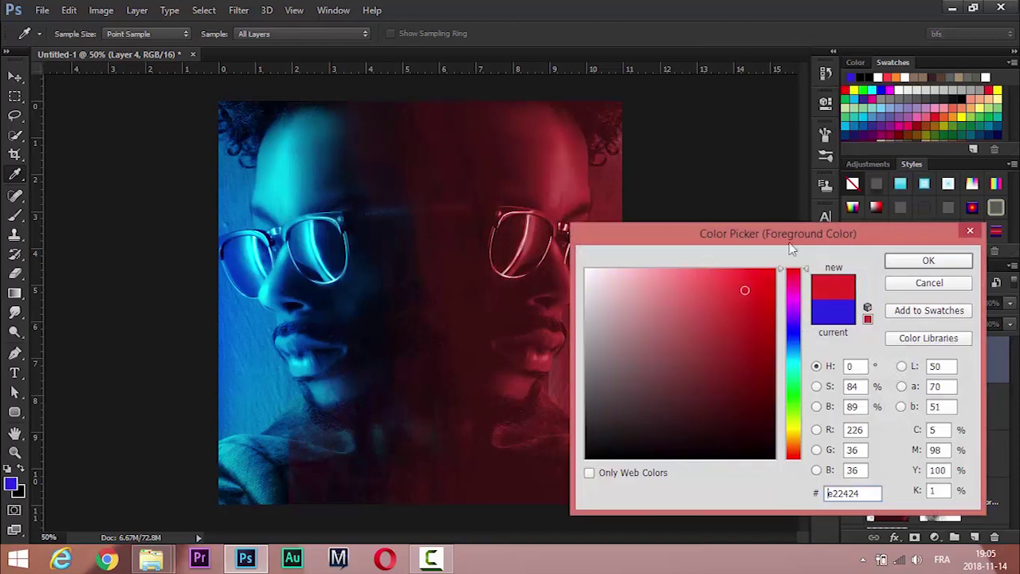
click(924, 264)
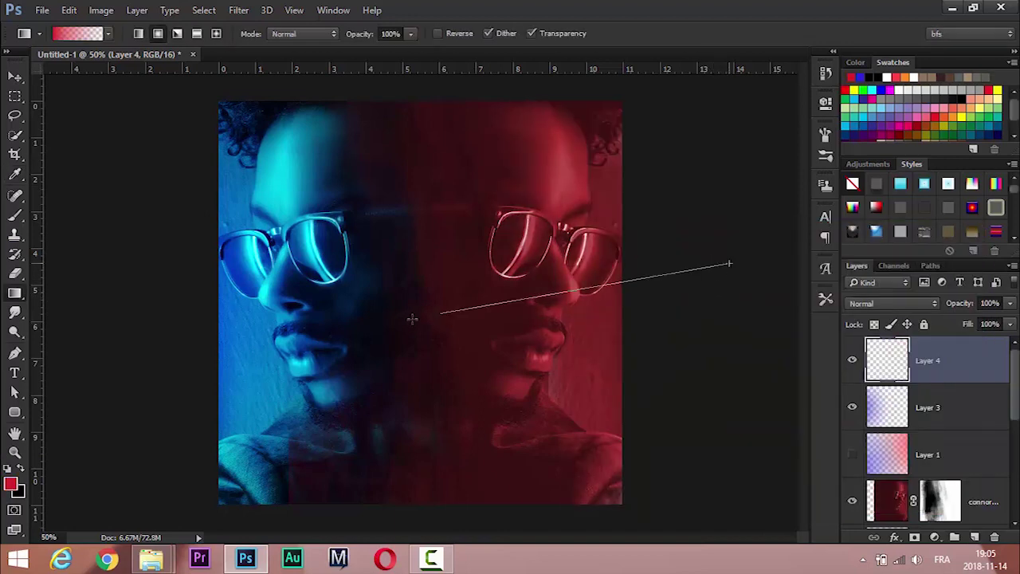
drag(728, 262, 410, 319)
click(909, 307)
click(889, 124)
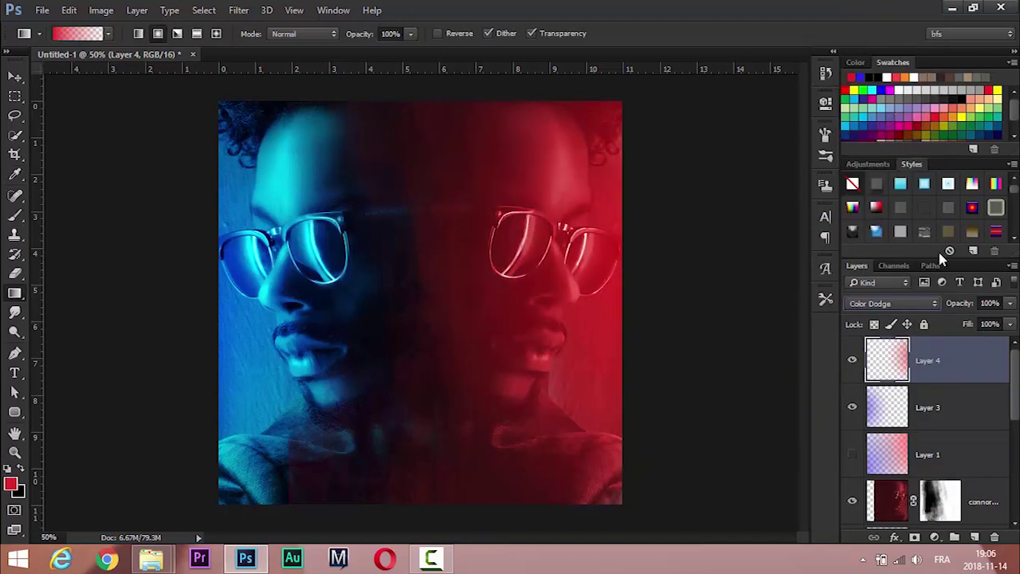
Move Layer 1 to the top at 75% fill and add an Exposure adjustment layer.
drag(889, 456, 861, 358)
click(852, 360)
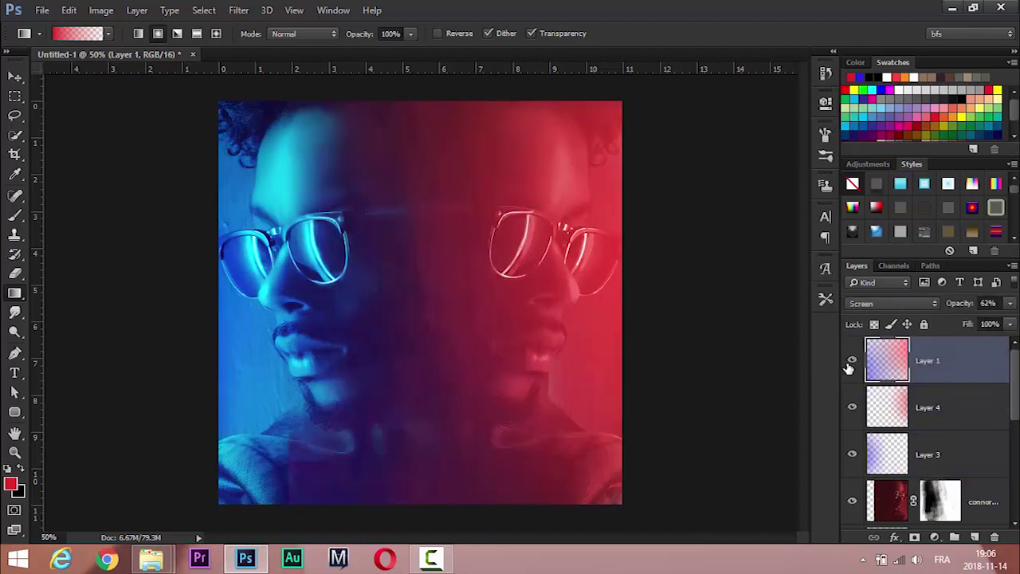
drag(968, 325, 951, 330)
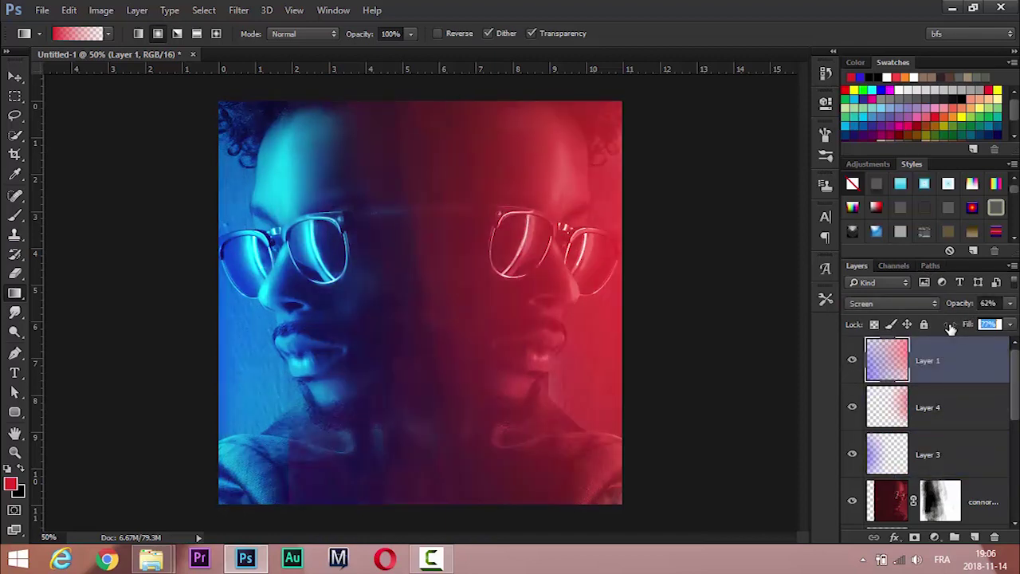
text(75)
key(Return)
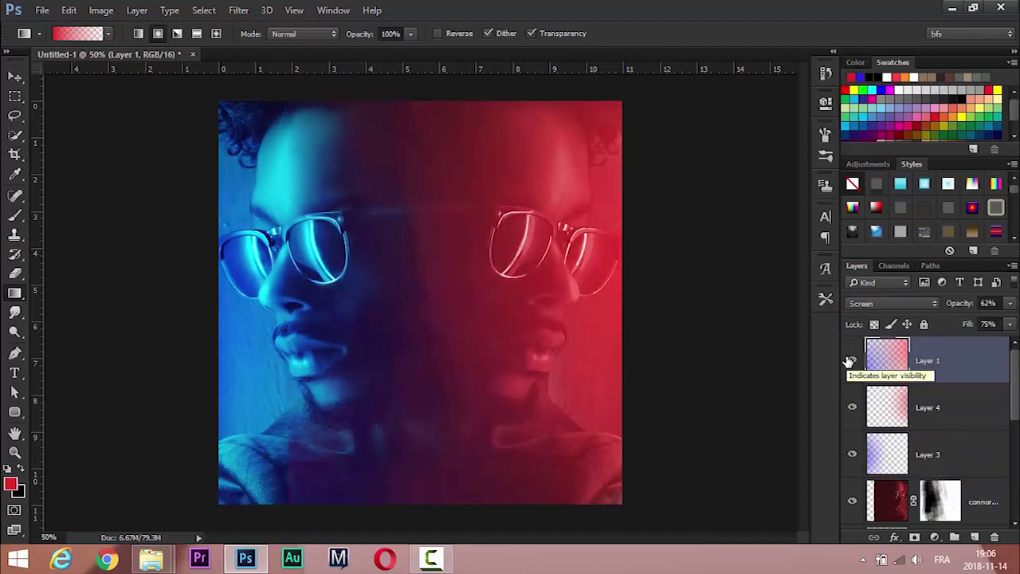
click(851, 361)
click(851, 361)
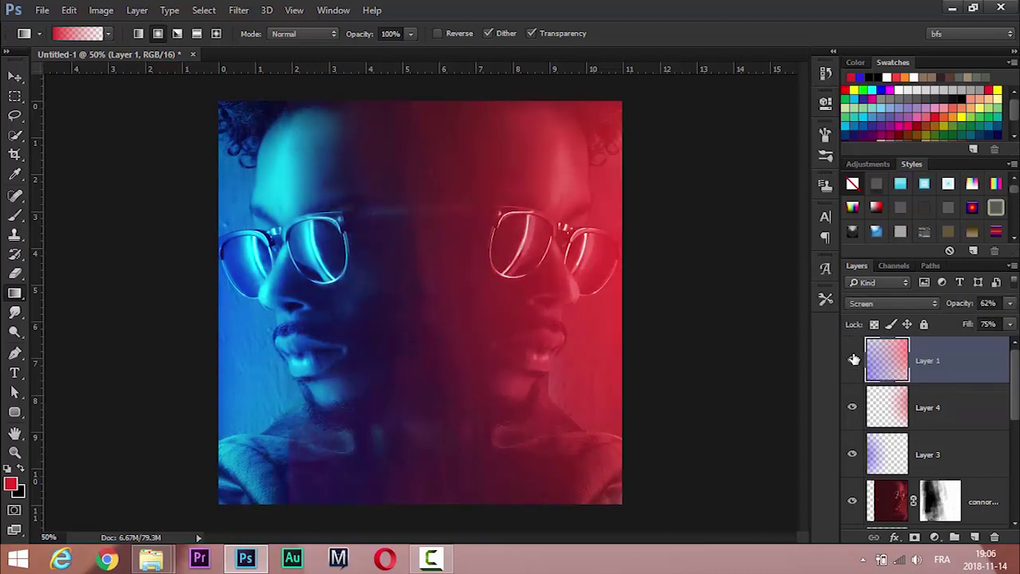
click(852, 360)
click(851, 355)
click(935, 537)
drag(701, 209, 698, 214)
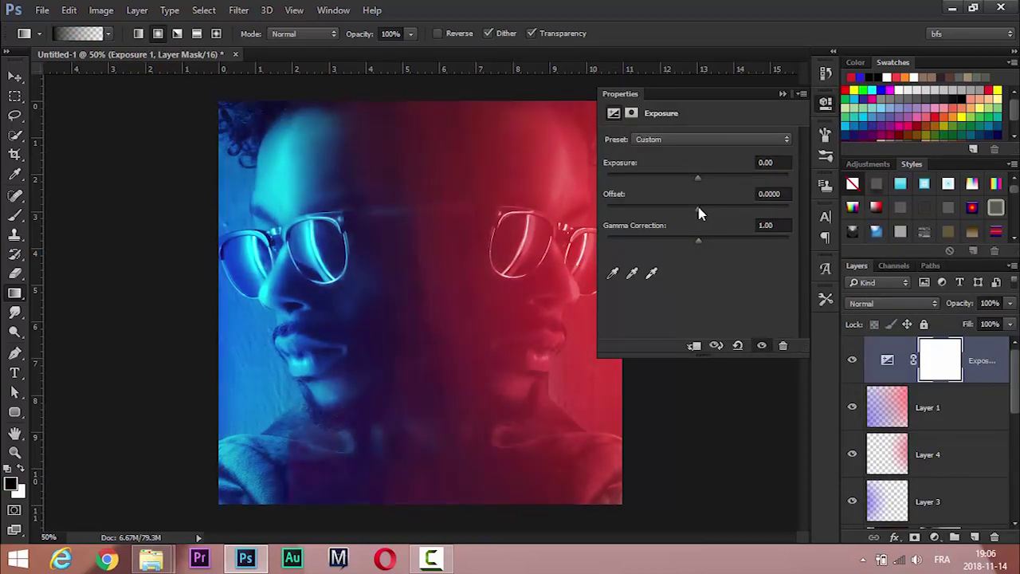
Delete the gradient overlay Layer 1.
click(782, 94)
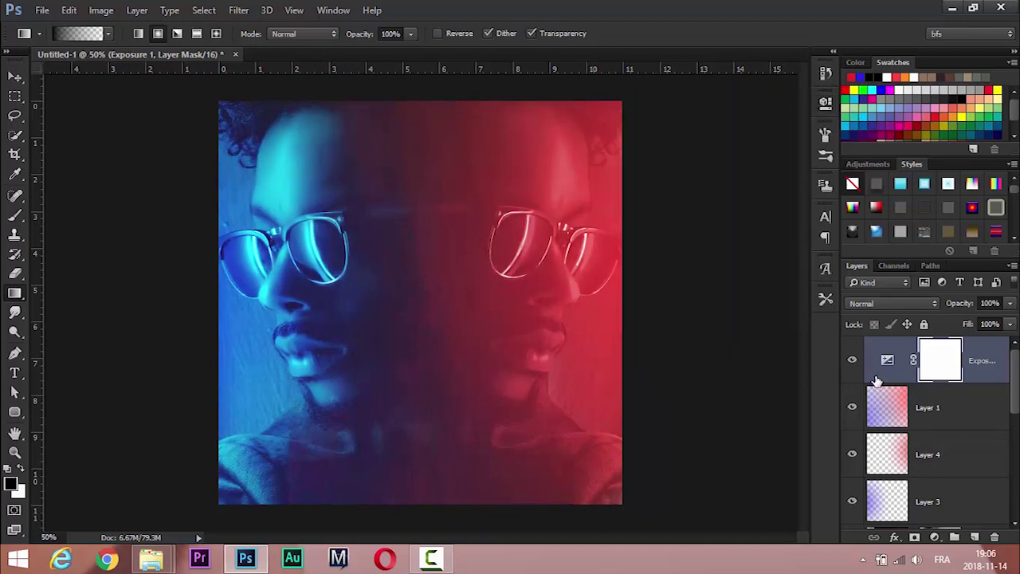
click(854, 409)
click(895, 409)
key(Delete)
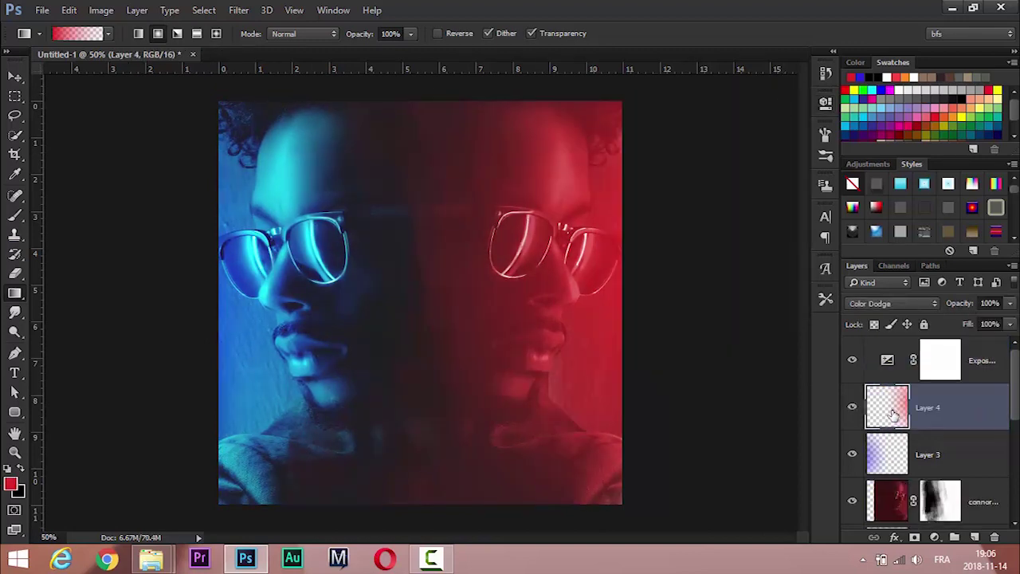
Add a Color Lookup layer with the filmstock_50.3dl preset, comparing with Exposure on and off.
click(935, 538)
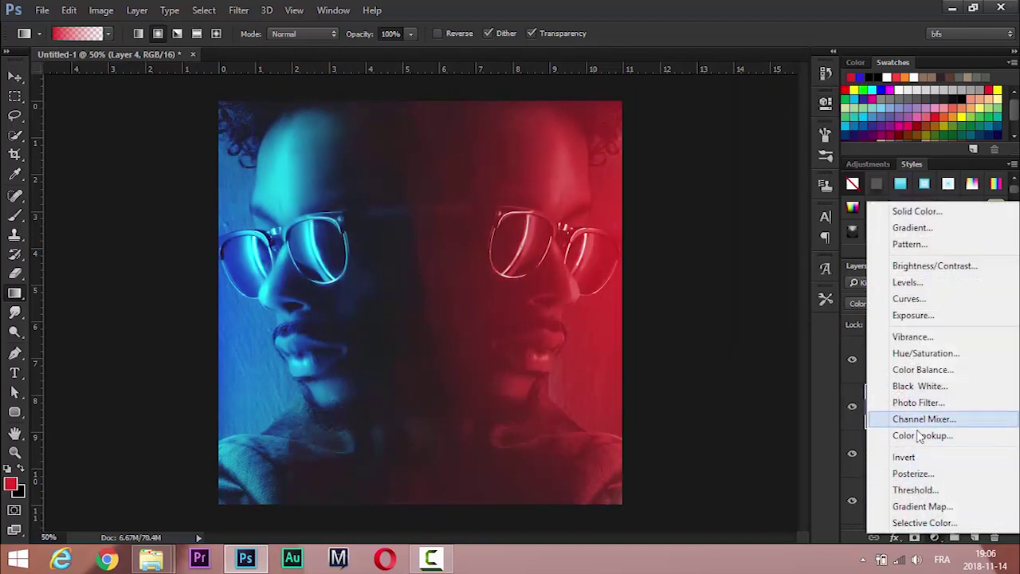
click(893, 438)
click(721, 139)
click(697, 263)
key(Down)
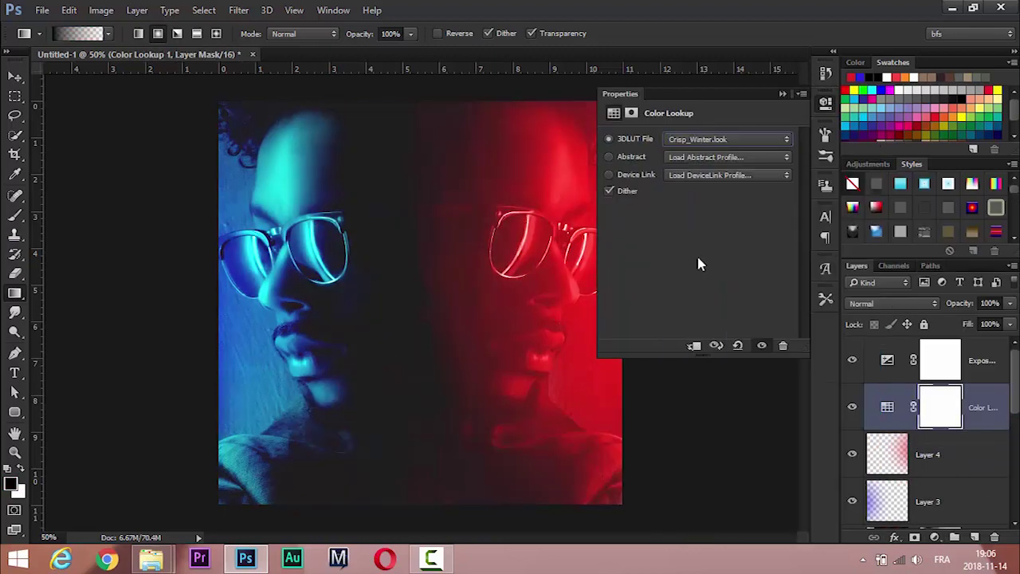
key(Down)
key(Down)
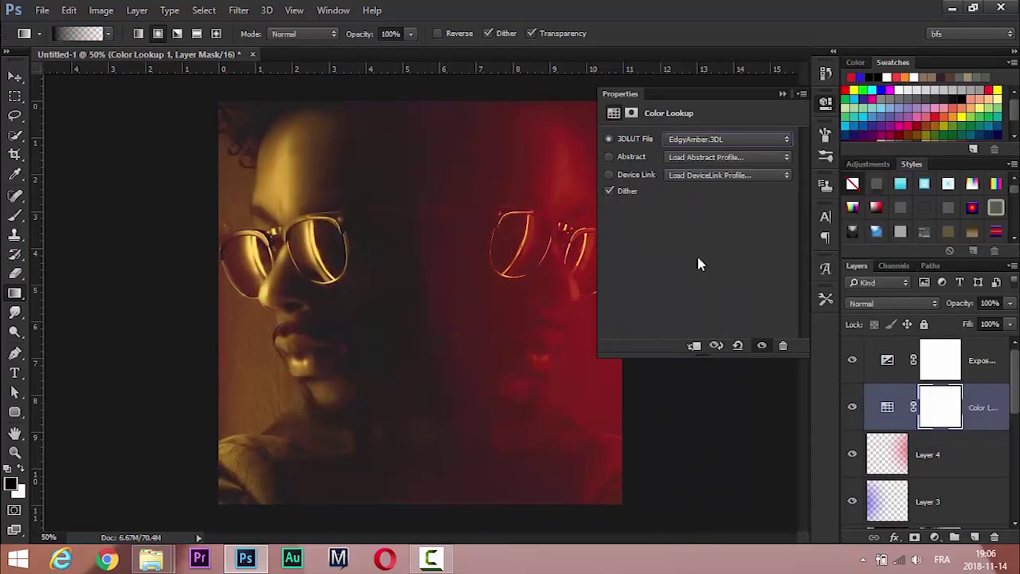
key(Down)
key(Down)
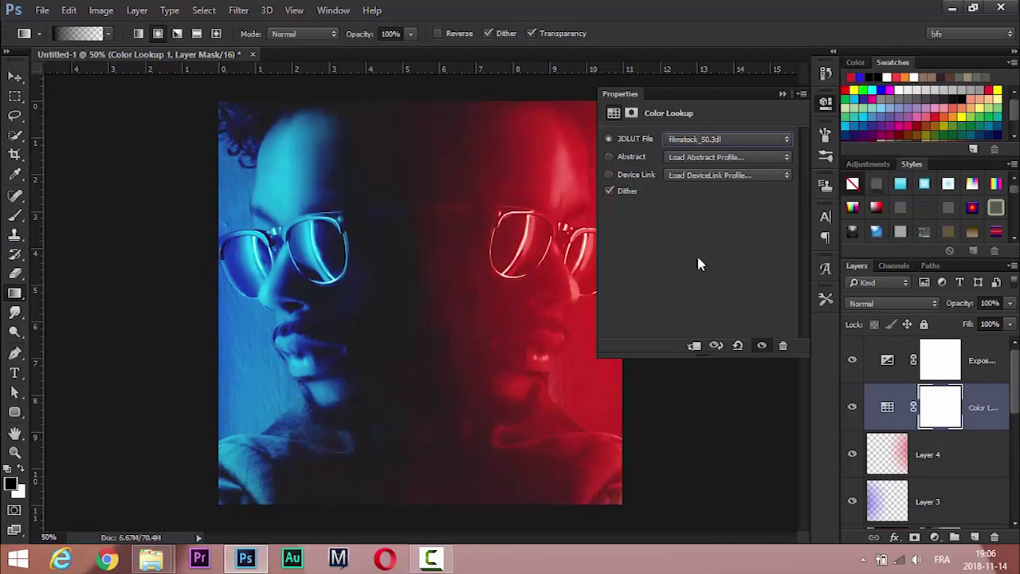
click(852, 360)
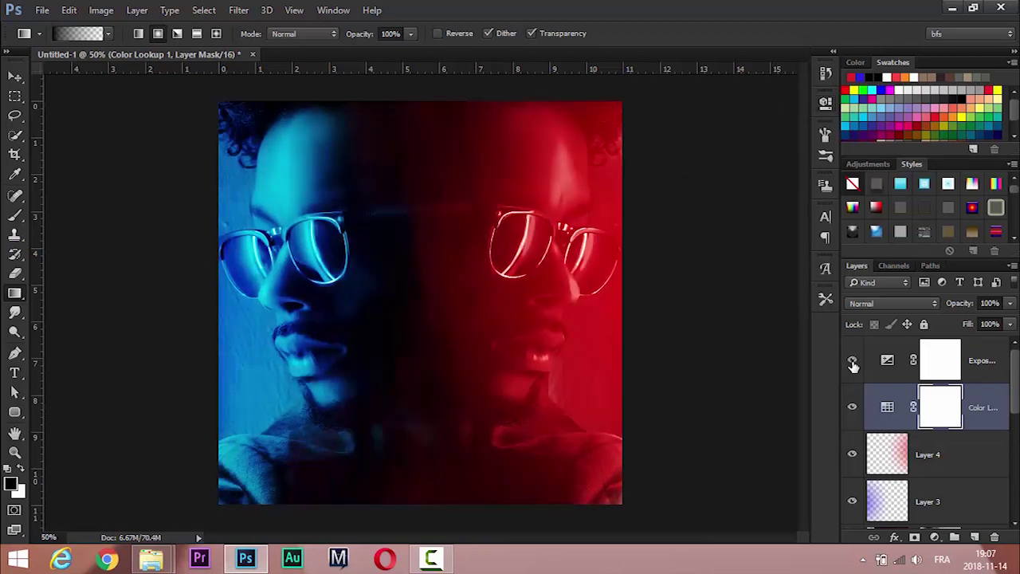
click(852, 361)
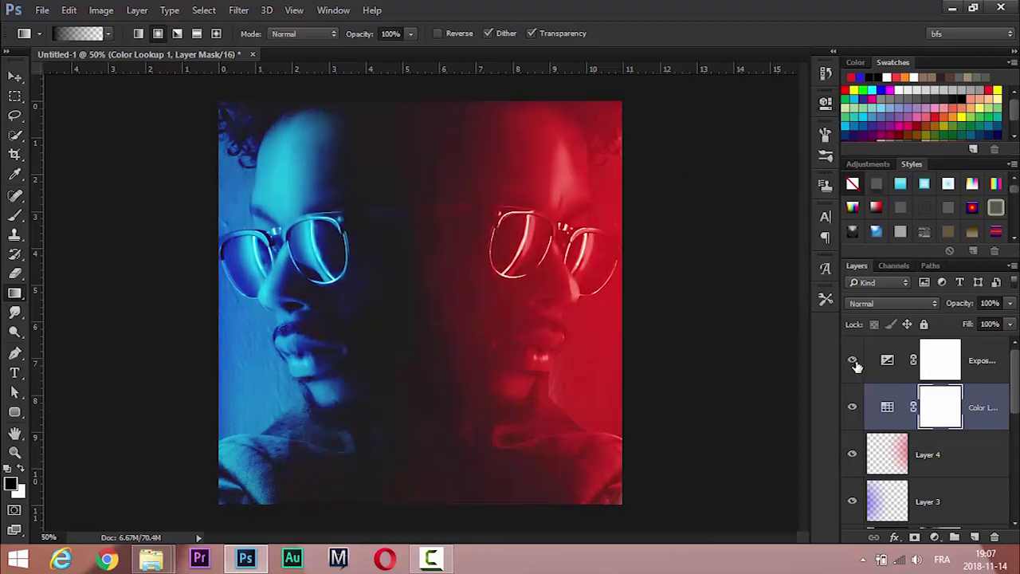
click(852, 359)
Delete the Color Lookup layer and set the red portrait's Camera Raw Highlights -54, Whites -55.
key(Delete)
scroll(924, 430, down, 3)
click(887, 410)
click(239, 10)
click(277, 97)
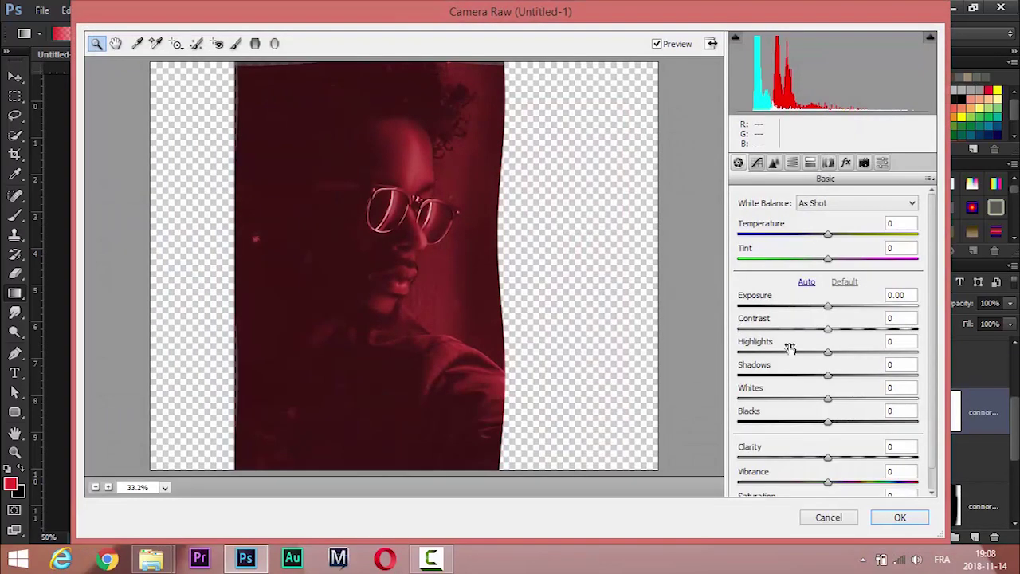
drag(828, 352, 778, 352)
drag(827, 399, 777, 399)
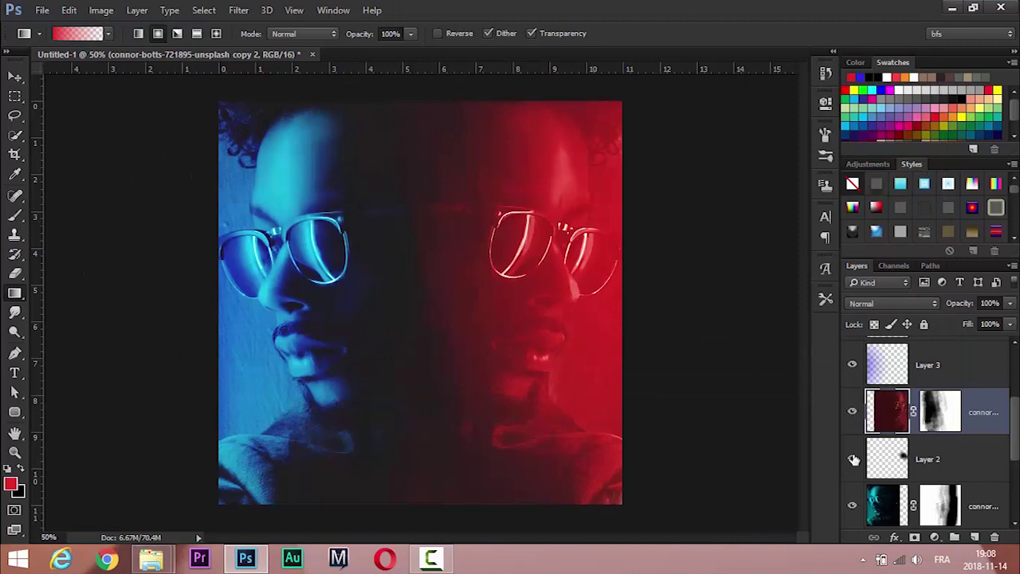
right_click(14, 330)
click(72, 358)
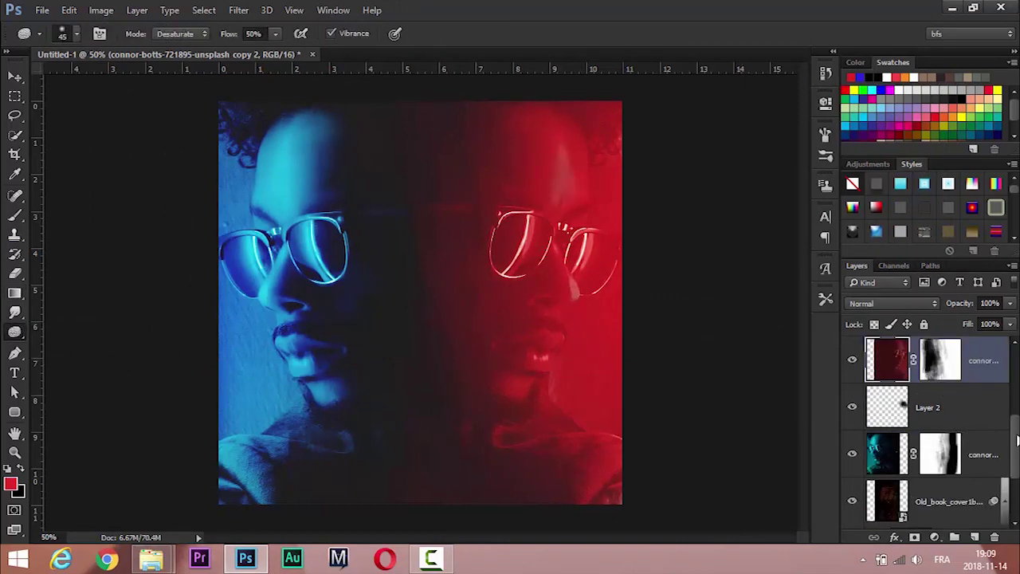
Zoom in and clone over the red face's nose highlight and a cheek patch with a size-17 brush.
scroll(672, 278, up, 3)
drag(672, 278, 364, 370)
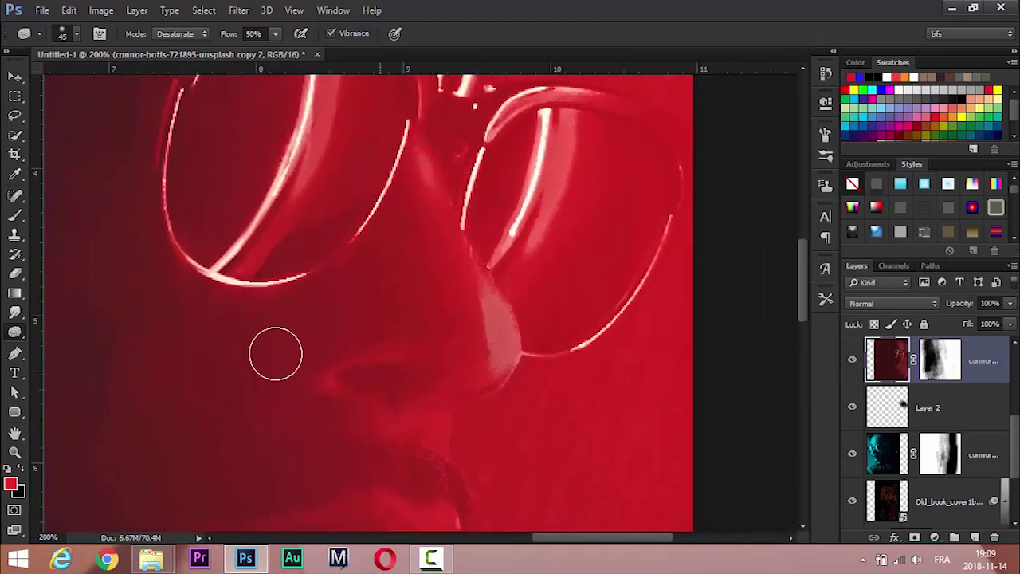
click(16, 236)
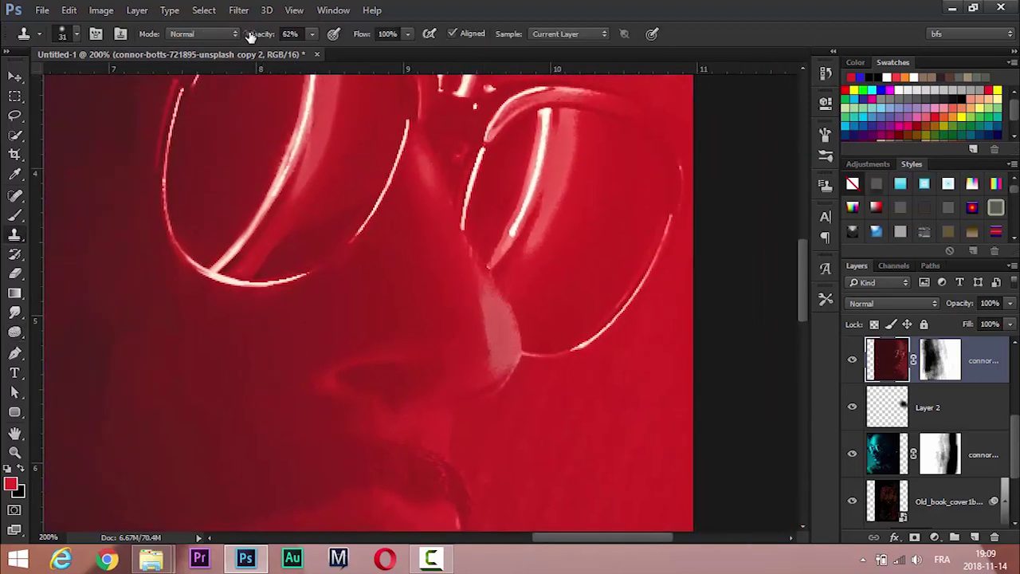
key(bracketleft)
key(bracketleft)
mouse_move(479, 303)
mouse_down()
mouse_move(501, 360)
mouse_move(490, 303)
mouse_move(505, 352)
mouse_move(508, 322)
mouse_move(492, 337)
mouse_move(528, 394)
mouse_up()
mouse_move(476, 301)
mouse_down()
mouse_move(476, 252)
mouse_move(629, 460)
mouse_up()
Set the Clone Stamp to 37% opacity and size 27, then select Layer 5.
scroll(598, 386, down, 2)
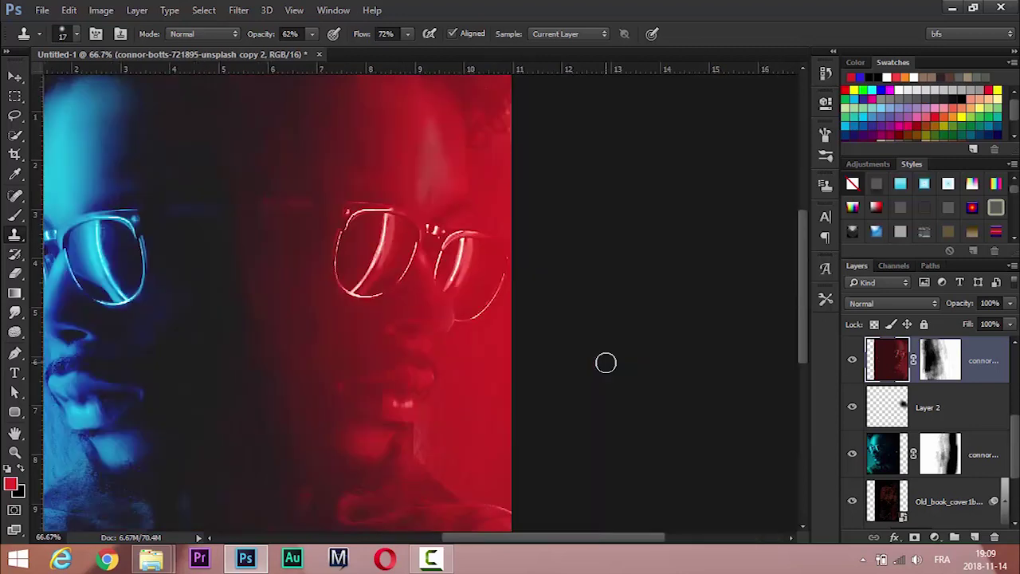
scroll(605, 359, down, 1)
scroll(605, 362, up, 2)
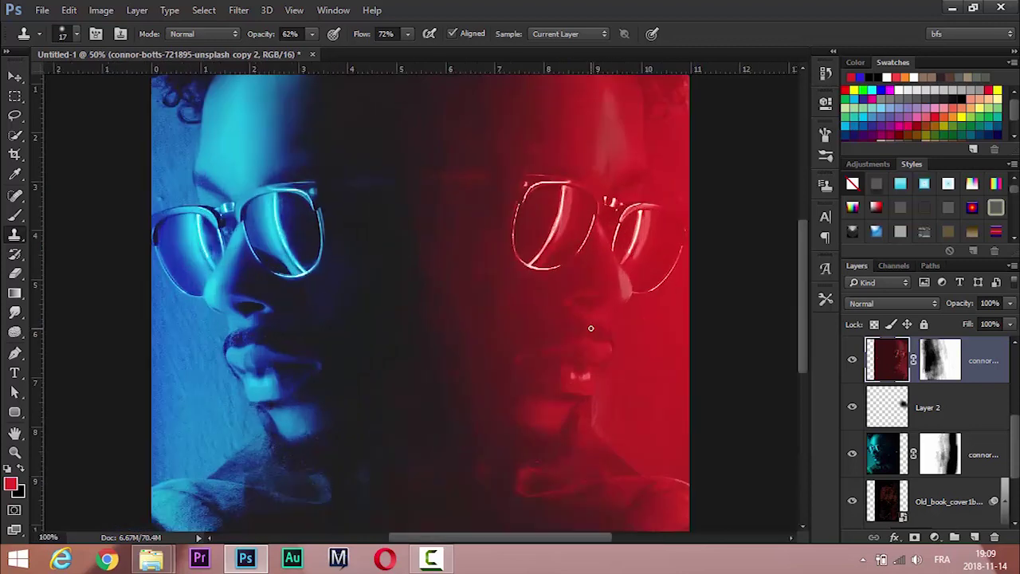
scroll(223, 337, up, 2)
scroll(465, 403, down, 1)
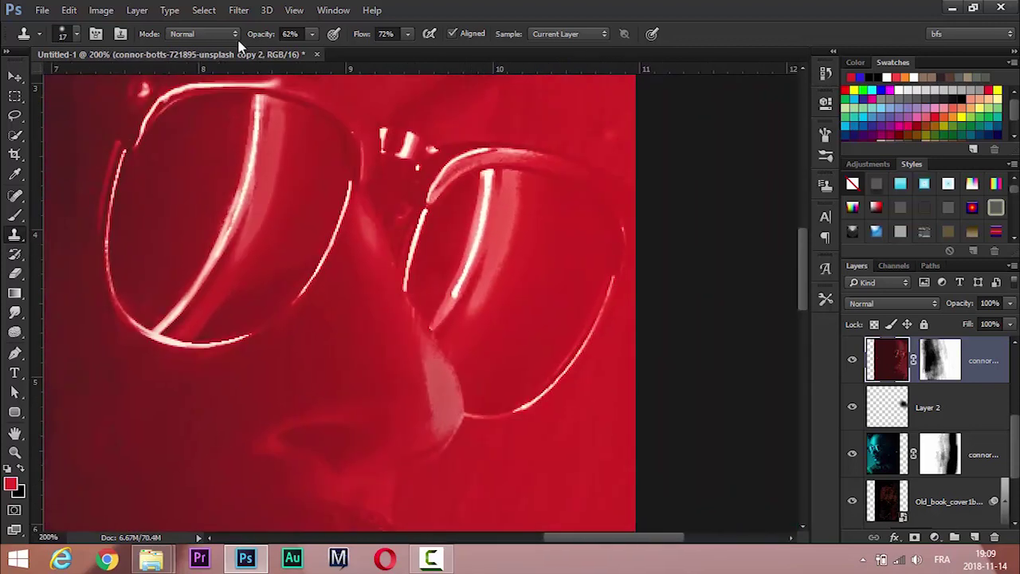
text(37)
key(Return)
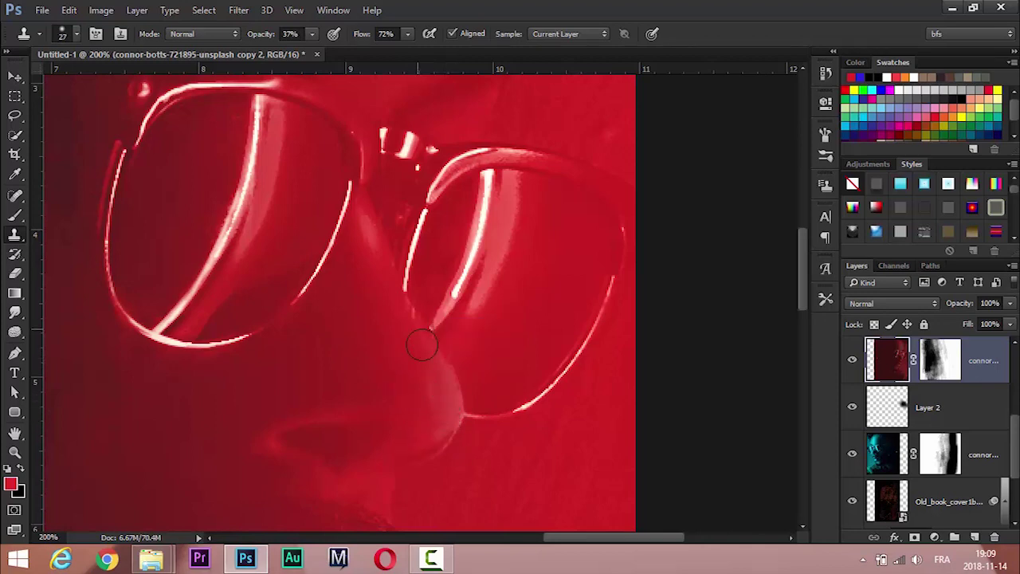
key(bracketright)
scroll(455, 253, down, 1)
scroll(455, 253, down, 1)
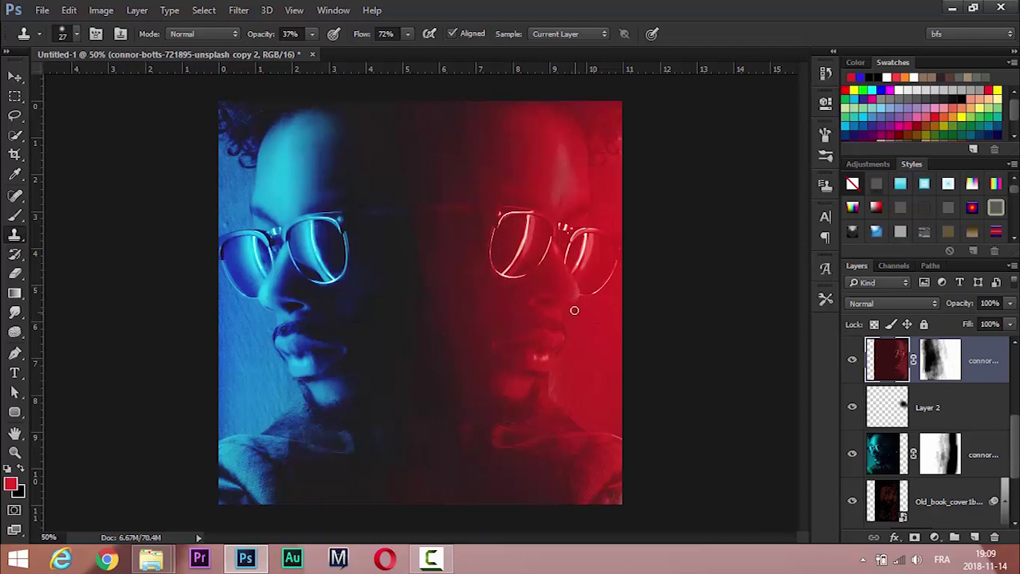
scroll(637, 279, down, 1)
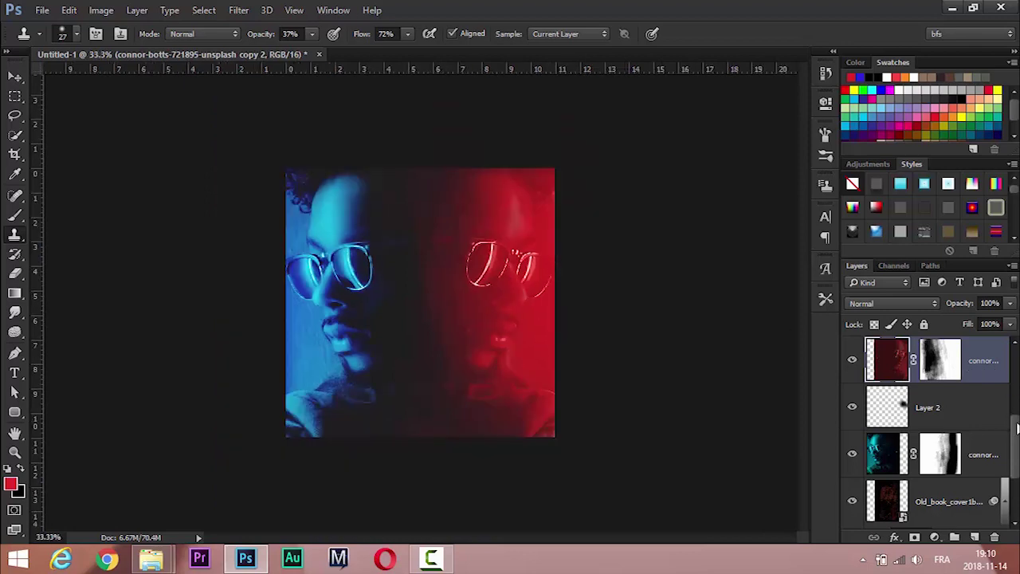
scroll(1004, 375, up, 4)
click(1002, 358)
Duplicate Layer 5 and add a Black & White adjustment between the original and the copy.
scroll(992, 358, up, 1)
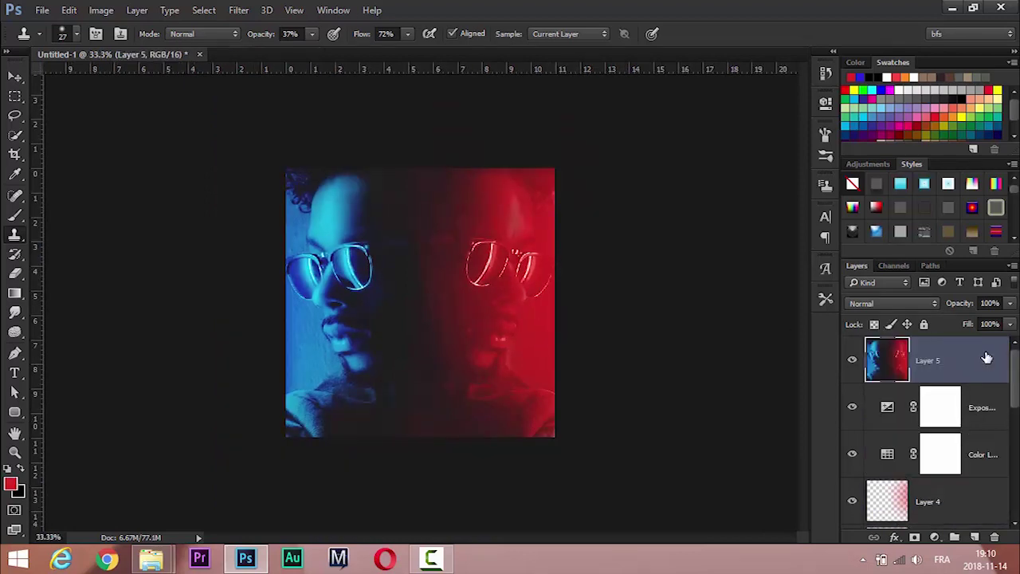
key(ctrl+j)
click(957, 410)
click(935, 537)
click(916, 385)
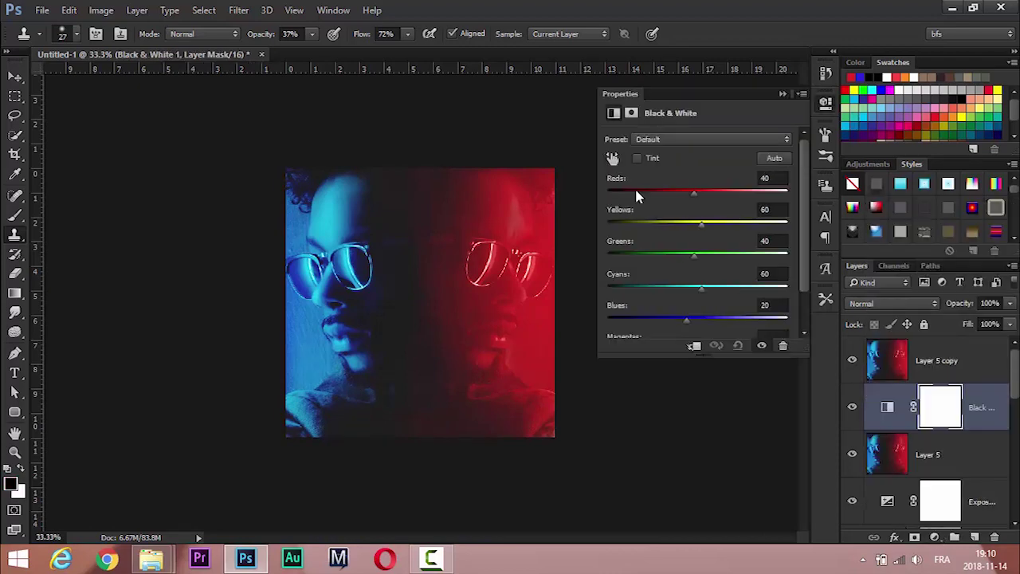
click(783, 93)
click(852, 360)
click(853, 358)
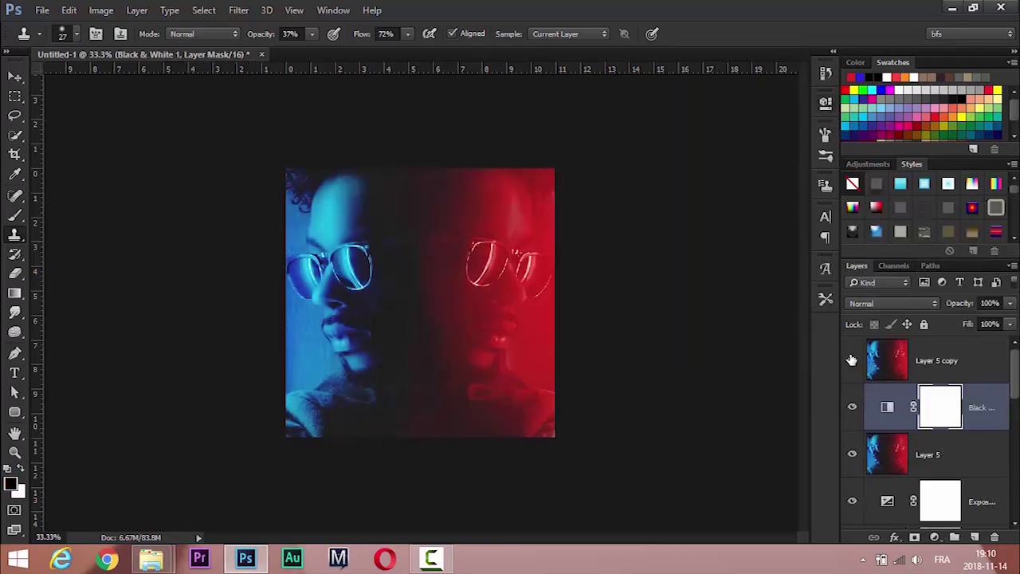
Give Layer 5 copy an inverted mask and load a large grunge brush painting white.
click(943, 372)
click(914, 537)
key(ctrl+i)
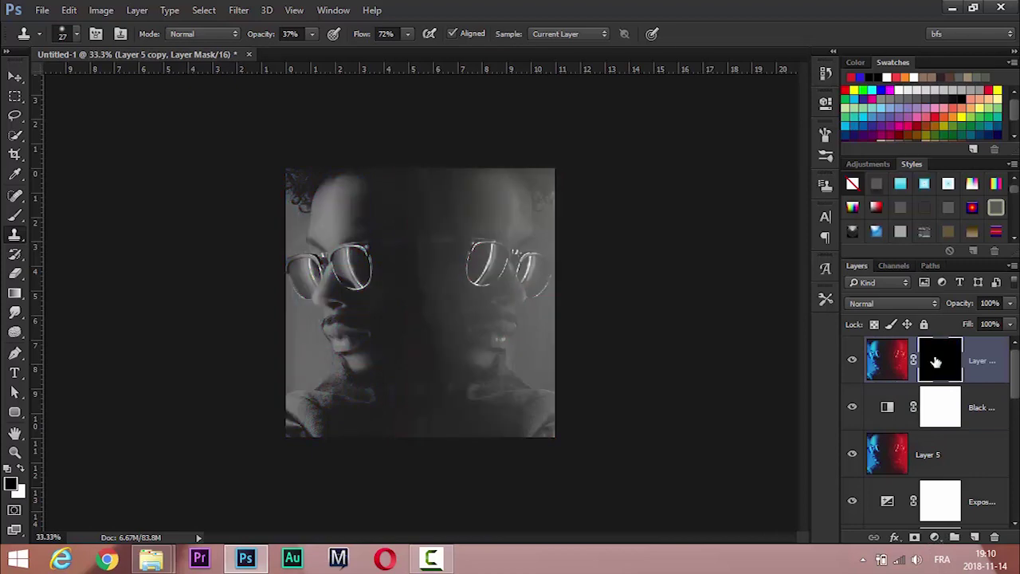
key(b)
click(76, 33)
click(164, 352)
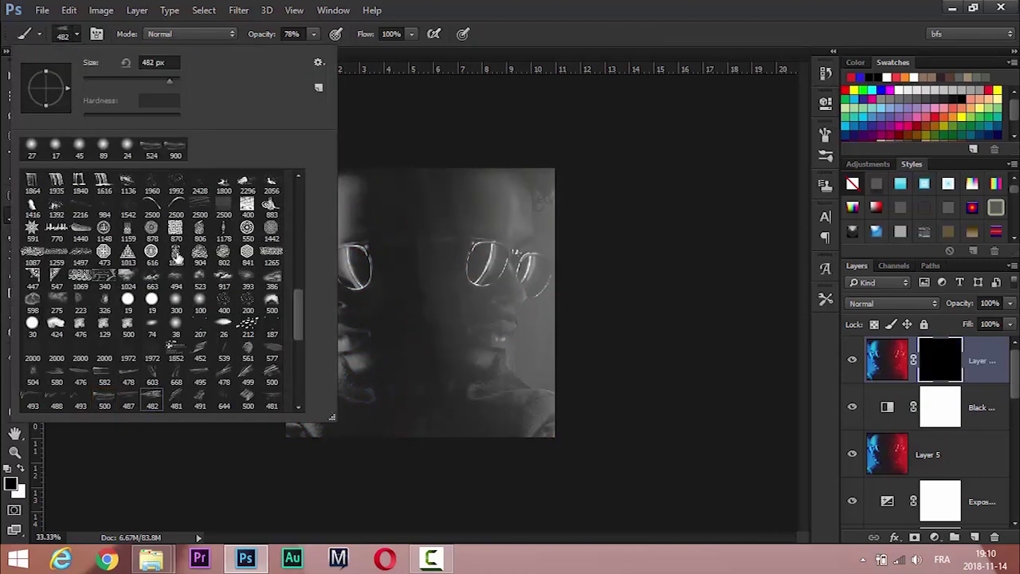
click(434, 305)
key(x)
Paint grunge streaks on the mask to reveal blue and red glow over the eyes.
drag(267, 36, 291, 36)
drag(442, 283, 421, 239)
drag(412, 336, 399, 296)
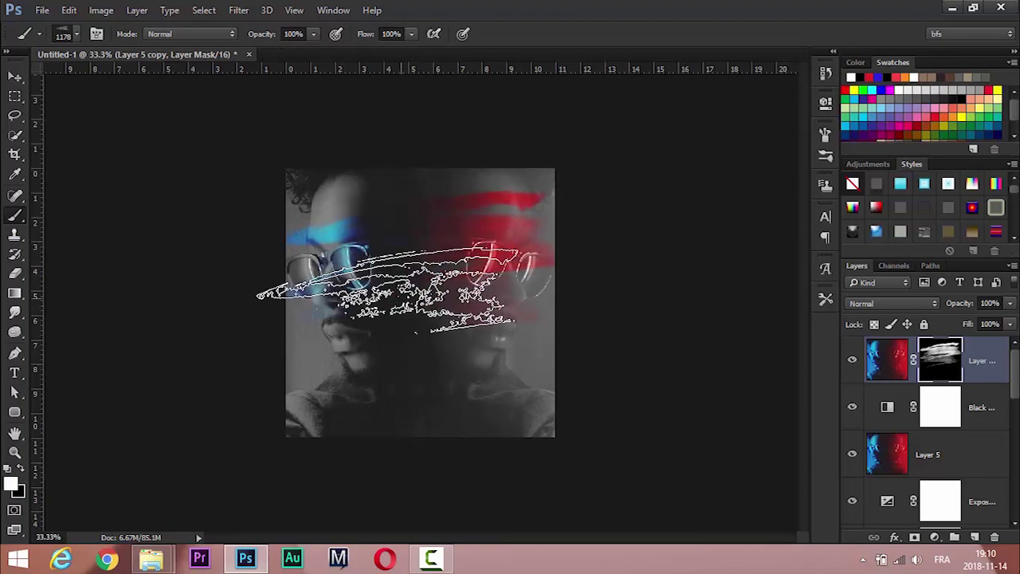
mouse_move(463, 341)
mouse_down()
mouse_move(418, 263)
mouse_move(446, 346)
mouse_up()
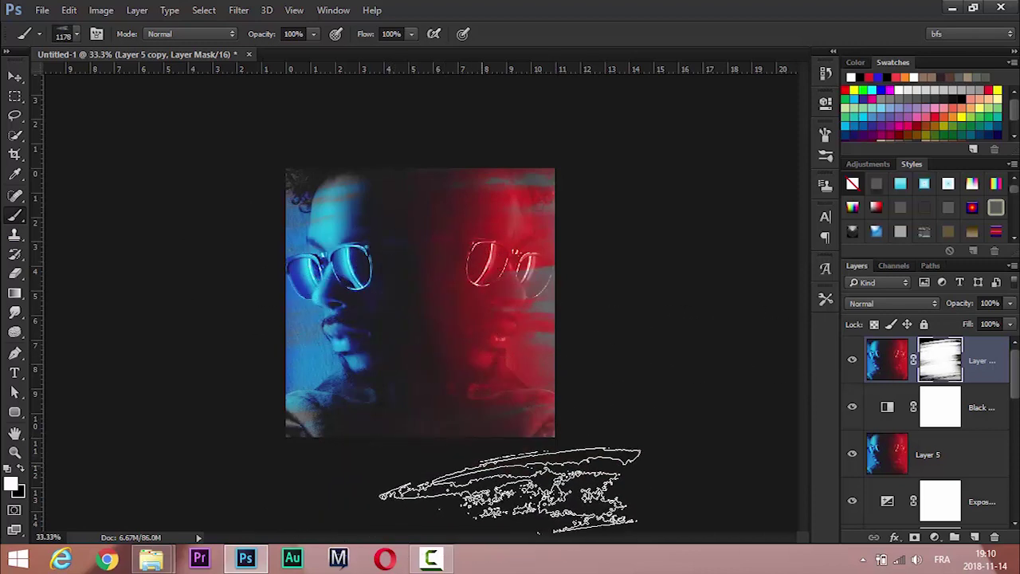
With a smaller brush preset, paint more colour streaks across the red half.
drag(394, 439, 375, 439)
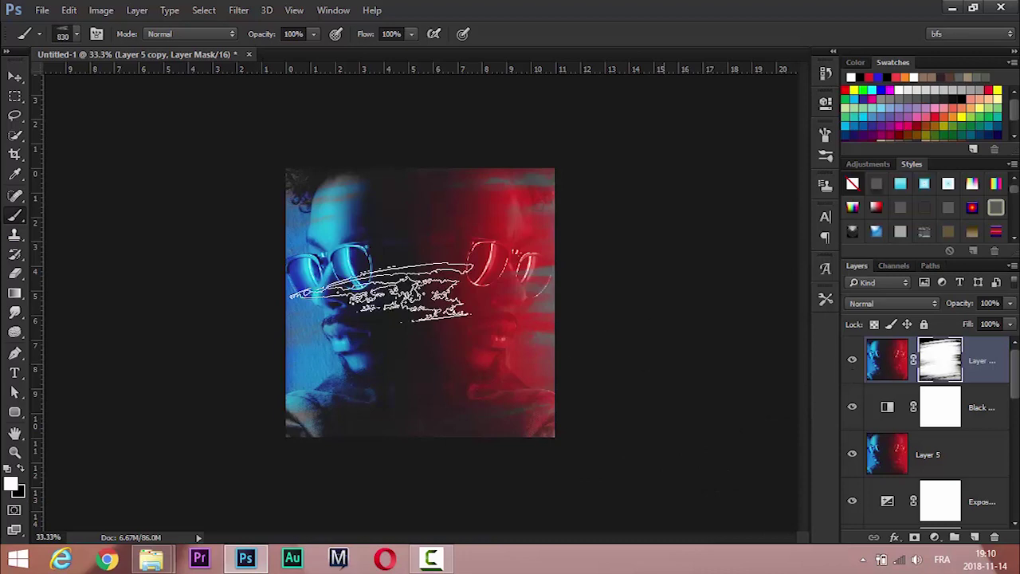
click(75, 33)
double_click(128, 403)
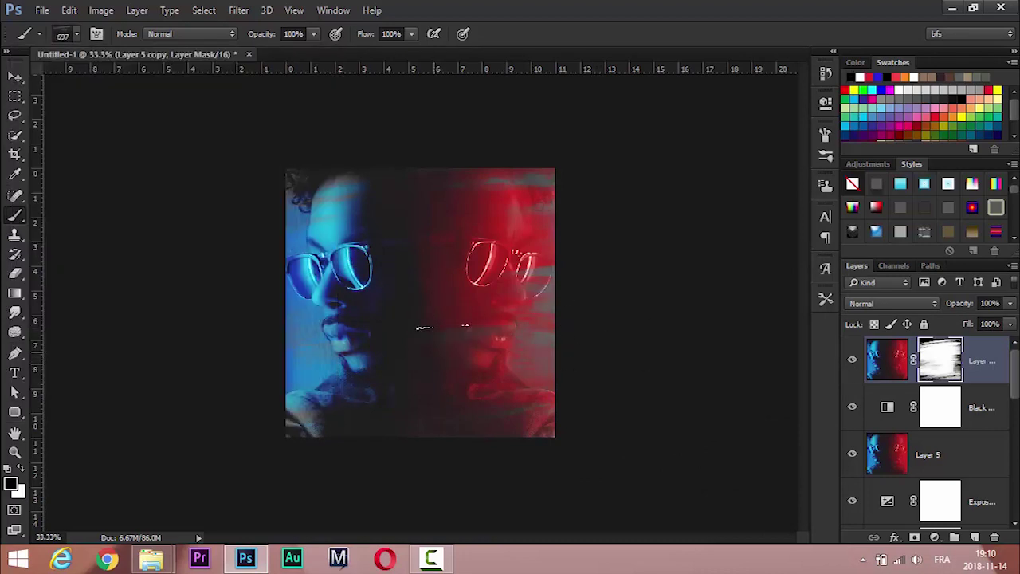
drag(448, 204, 331, 309)
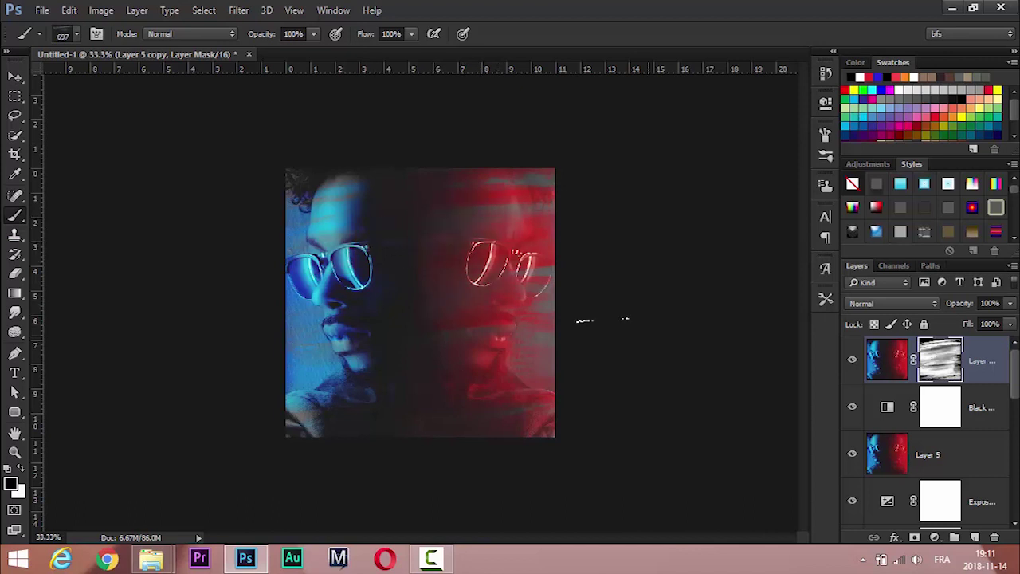
key(ctrl+plus)
key(x)
key(bracketright)
key(bracketright)
key(bracketright)
drag(590, 494, 335, 542)
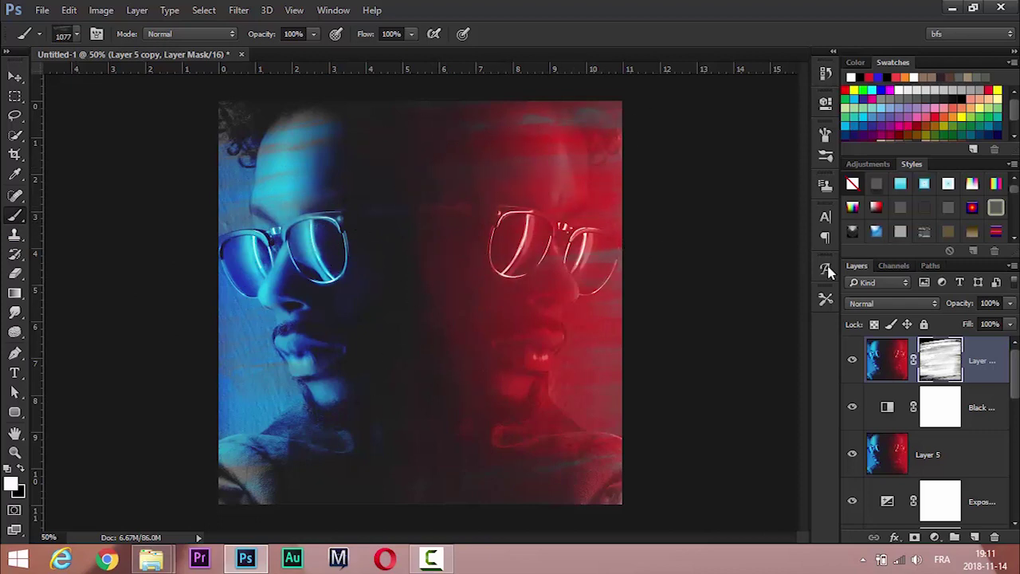
Apply the High Contrast Blue Filter preset to the Black & White adjustment.
double_click(887, 408)
click(702, 140)
click(661, 211)
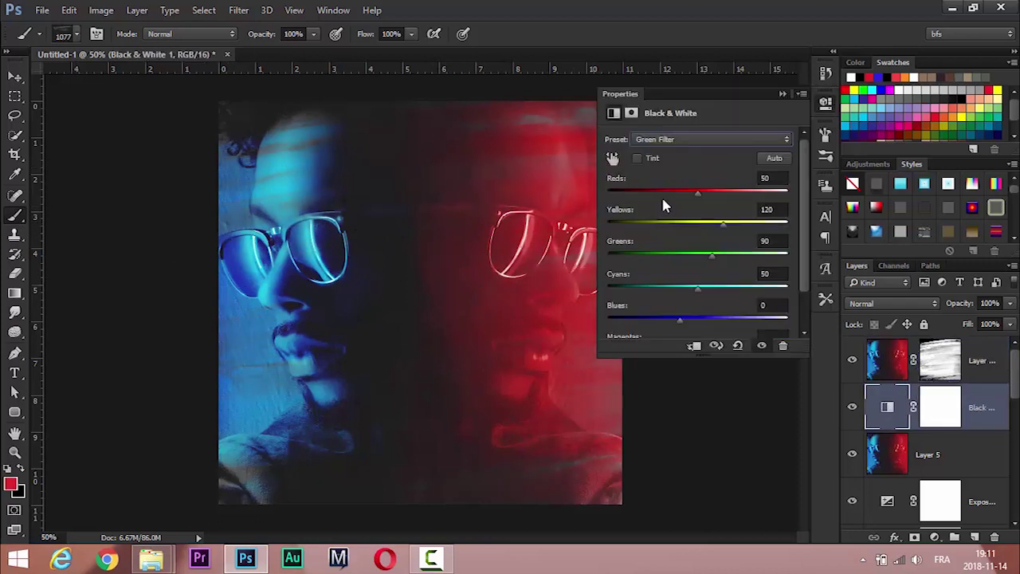
Step through Black & White presets, settle on Infrared, and lower its fill to 64%.
key(Down)
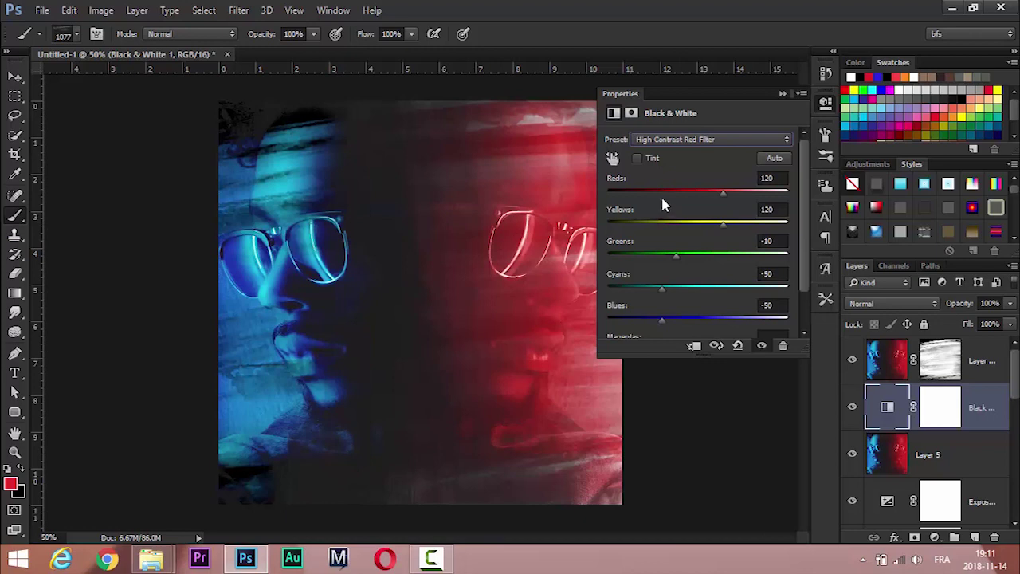
key(Down)
key(Down)
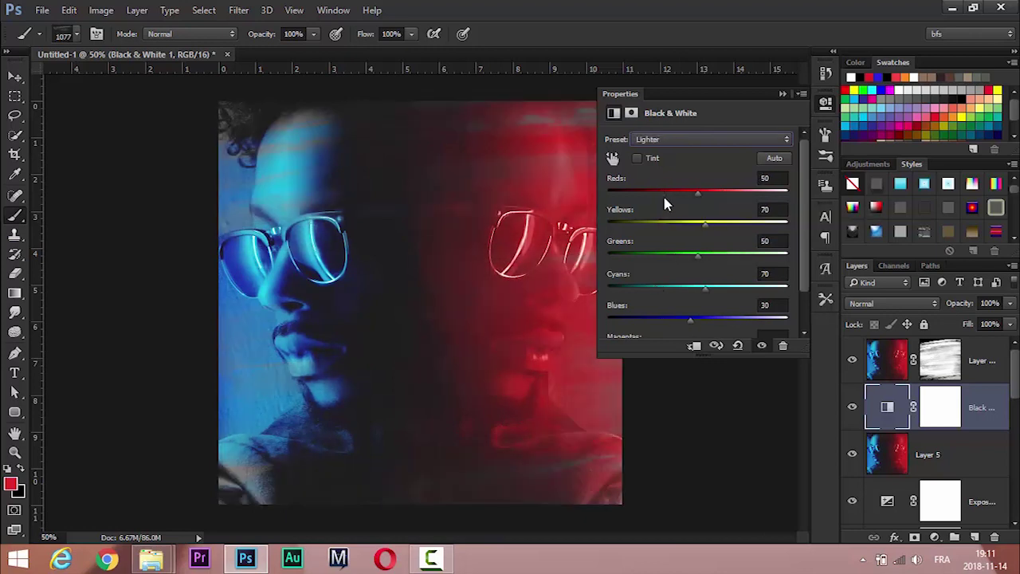
key(Up)
click(1010, 324)
drag(997, 335, 977, 335)
Toggle Layer 5 copy to compare the effect, then target its mask.
key(ctrl+minus)
key(ctrl+plus)
click(852, 360)
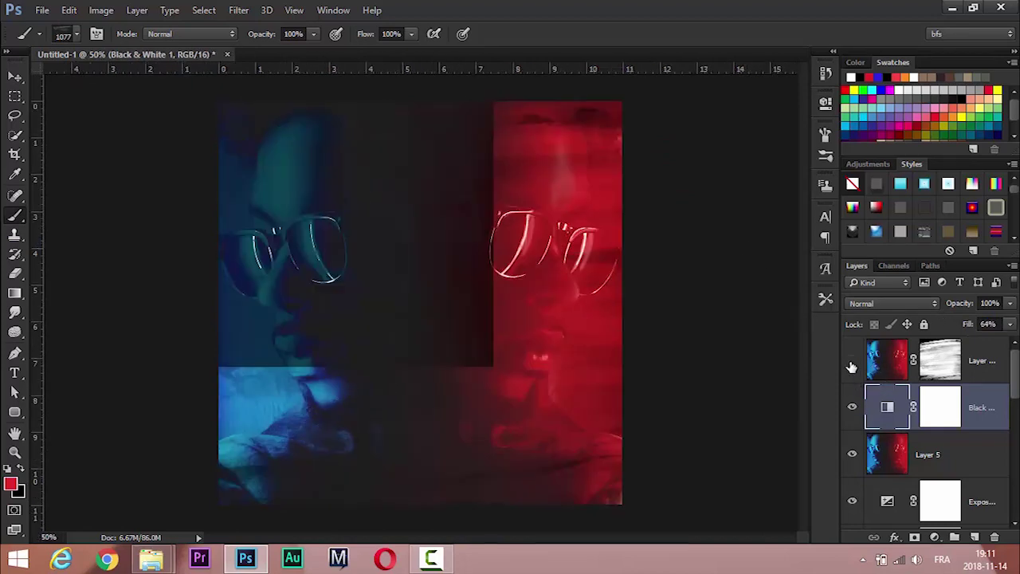
click(852, 360)
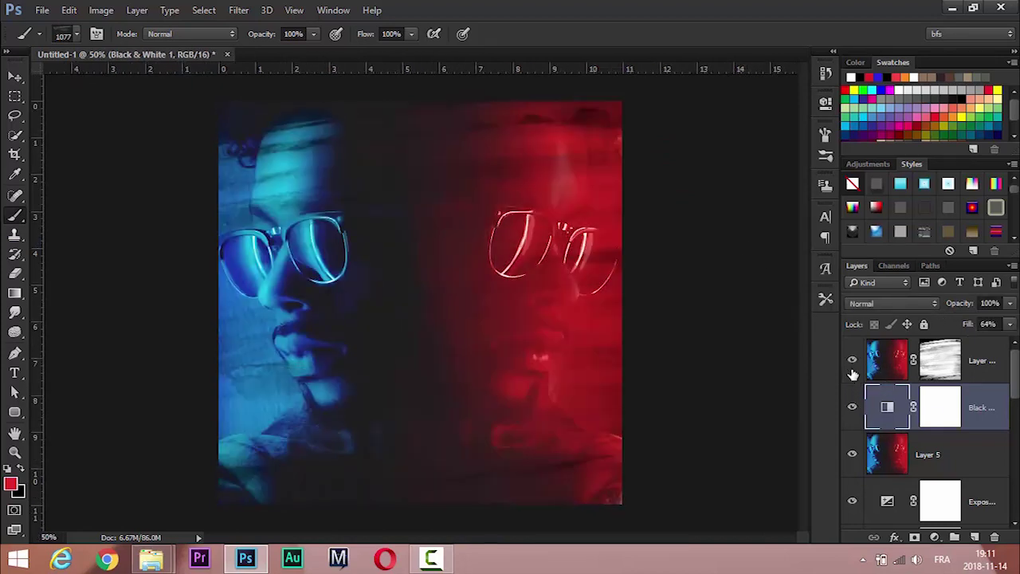
click(941, 361)
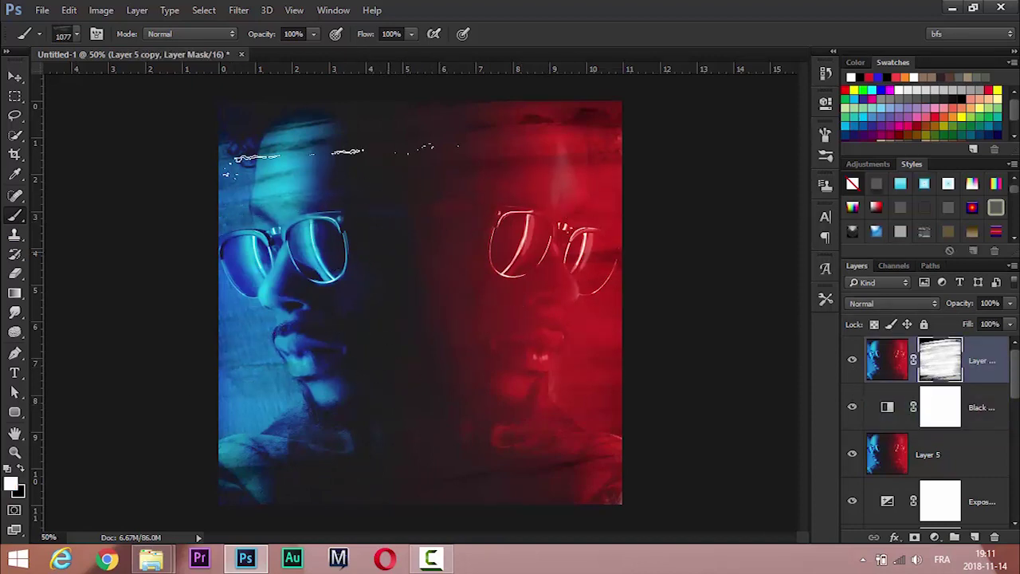
Add an 'AIMEN' text layer over the lower face in the Snowballs City font.
key(v)
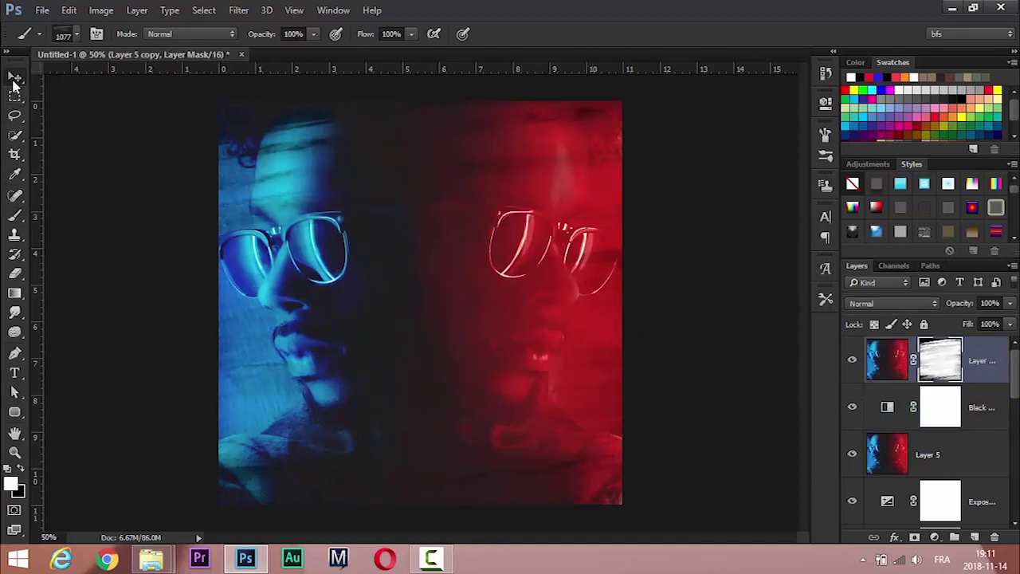
key(t)
click(306, 401)
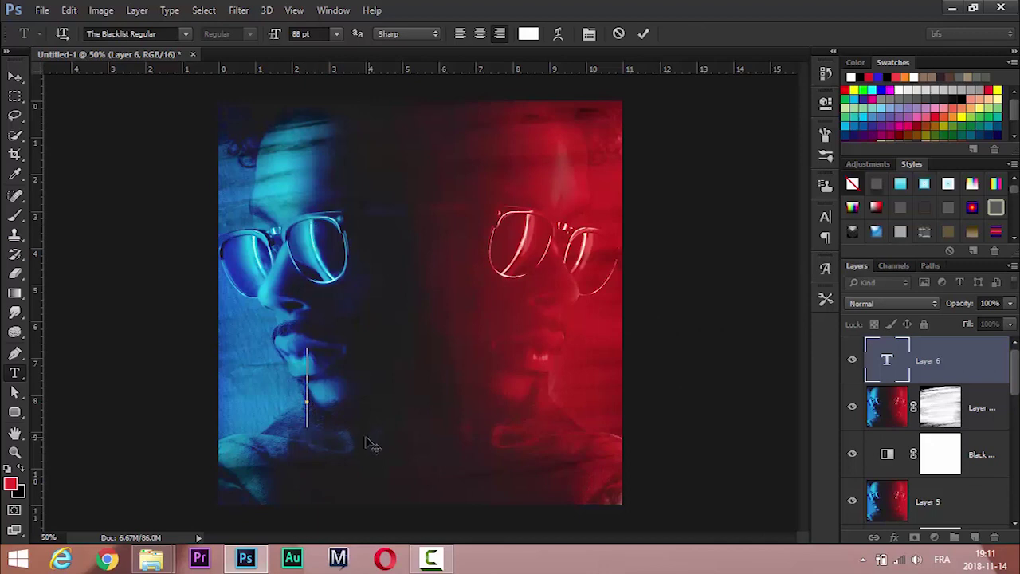
key(Caps_Lock)
text(AI)
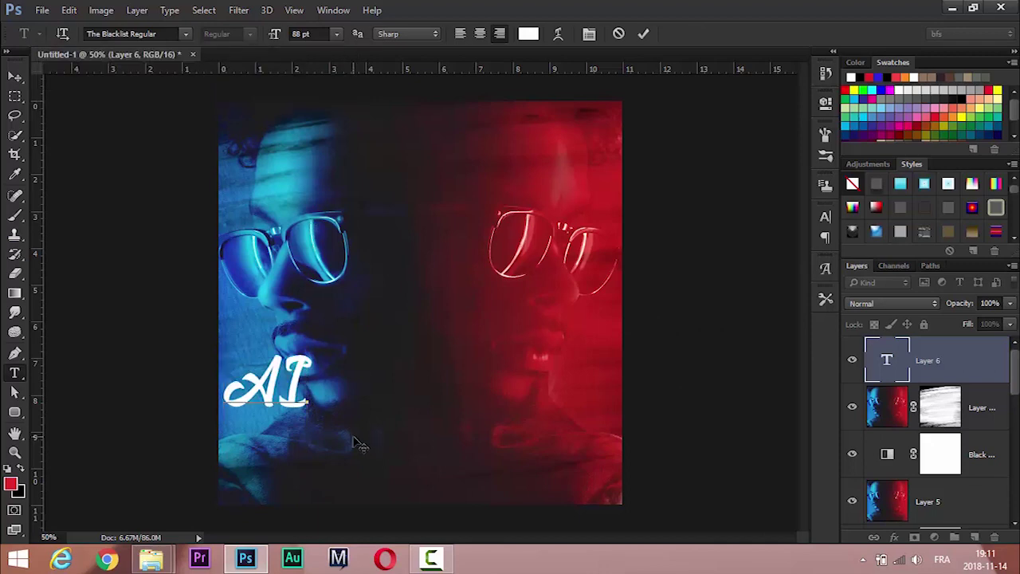
text(MEN)
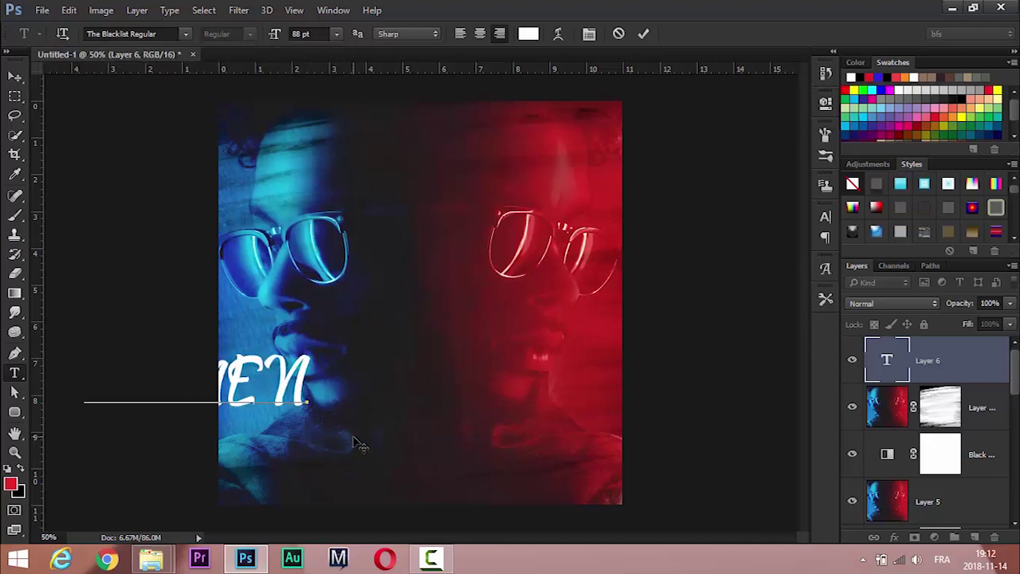
mouse_move(412, 385)
ctrl+mouse_down()
mouse_move(706, 462)
mouse_move(553, 417)
ctrl+mouse_up()
key(ctrl+a)
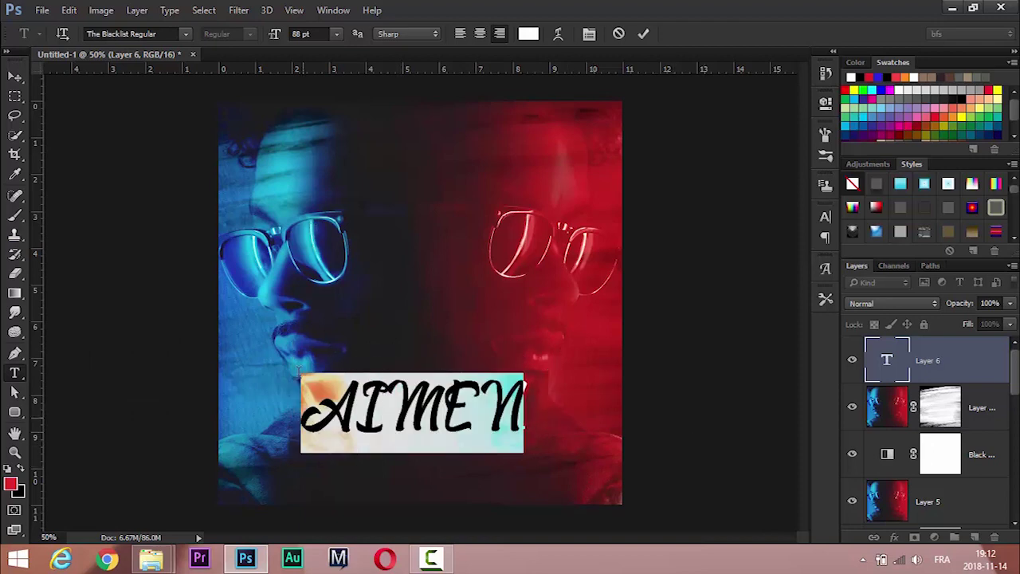
click(185, 33)
click(334, 456)
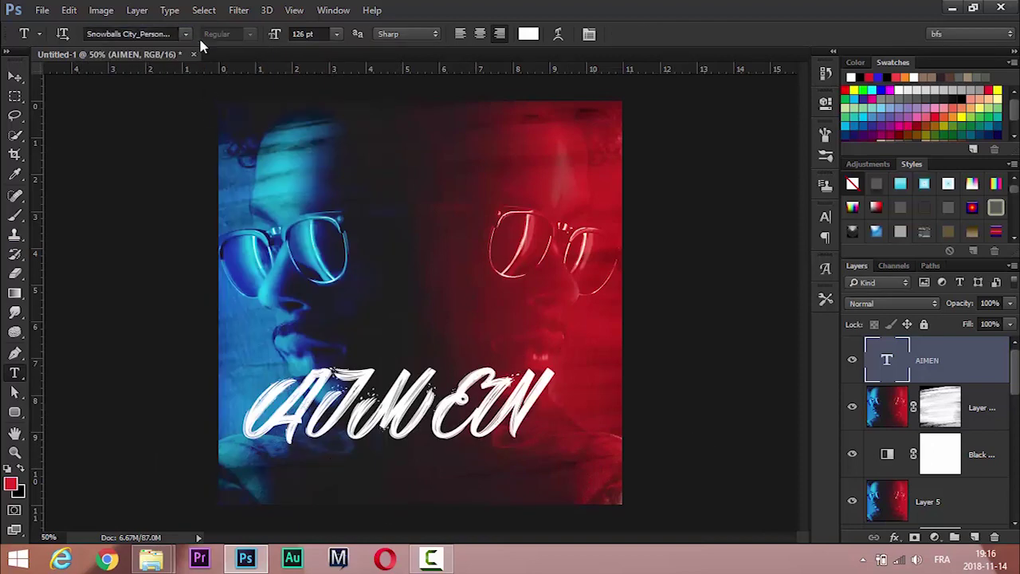
Retype the title as 'Aimen' with only the first letter capitalised and commit it.
drag(534, 406, 334, 423)
key(Caps_Lock)
text(AI)
key(BackSpace)
key(Caps_Lock)
text(i)
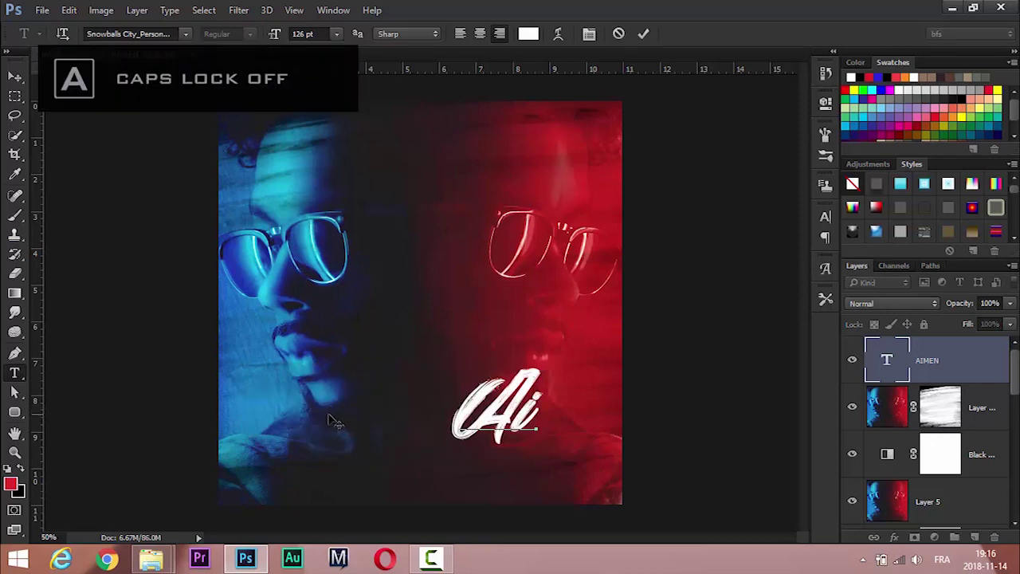
text(men)
click(964, 375)
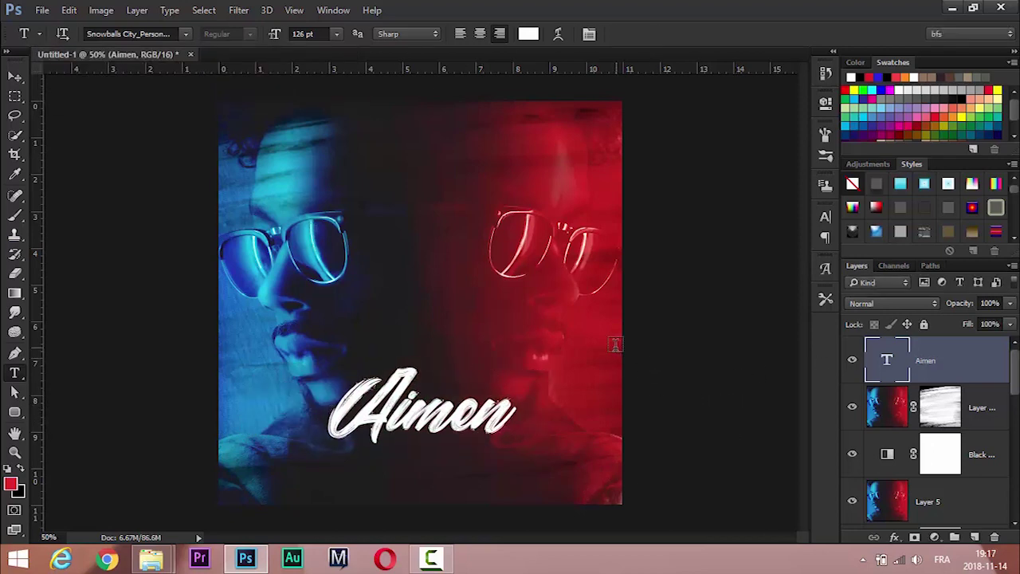
Start a second text line reading 'Mixtape' and drag it toward the title area.
click(337, 475)
key(Caps_Lock)
text(M)
key(Caps_Lock)
text(ixtape)
drag(510, 494, 717, 433)
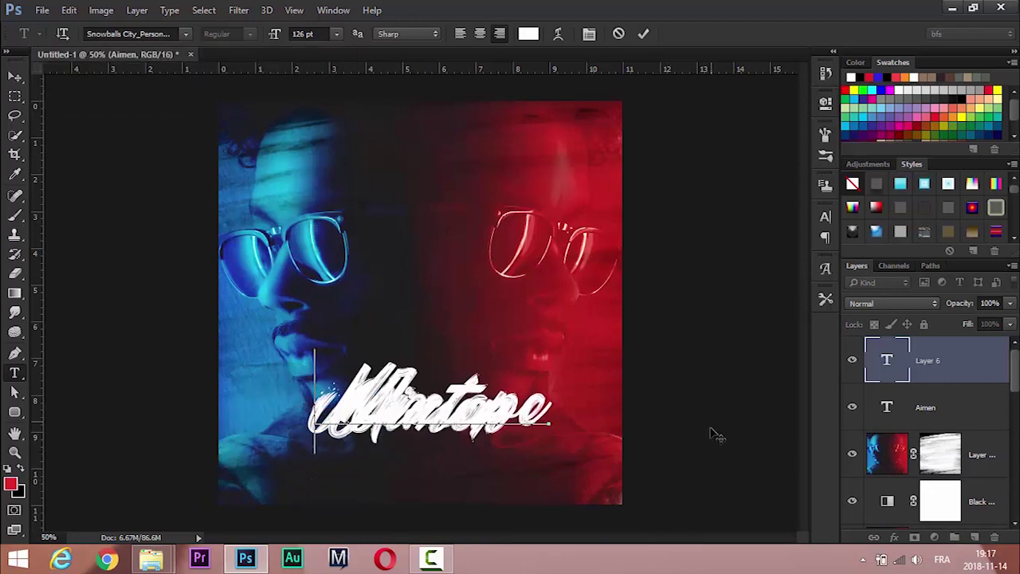
Hide the Aimen layer and extend the second line to 'Mixtape Cover'.
click(852, 407)
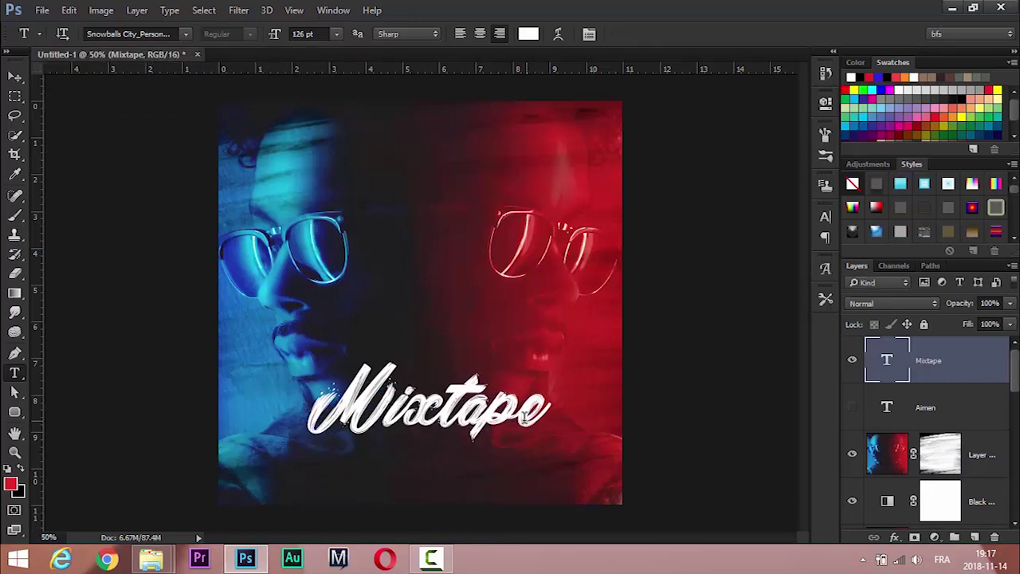
click(550, 411)
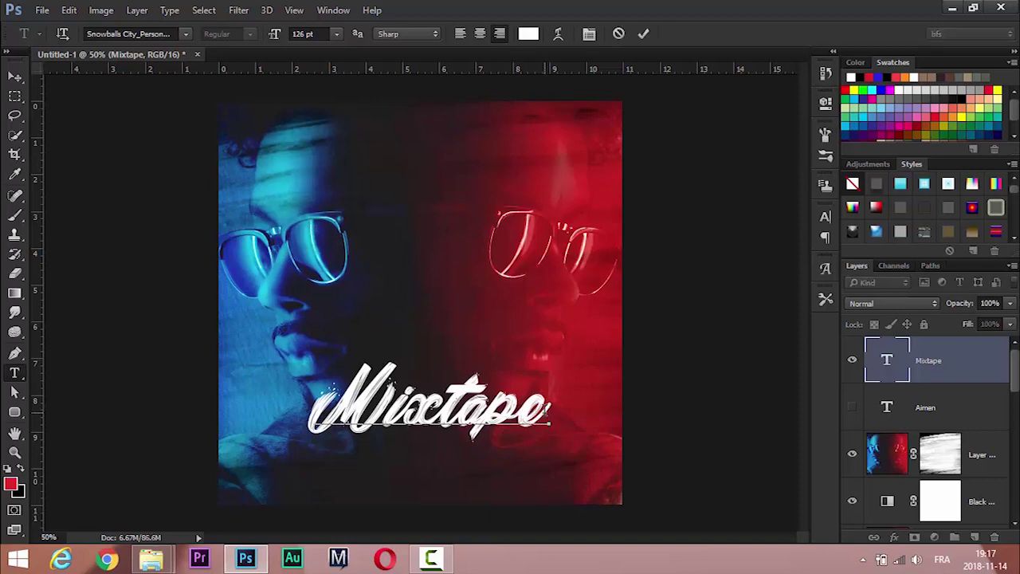
key(Caps_Lock)
text(C)
key(Caps_Lock)
text(over)
drag(550, 411, 166, 416)
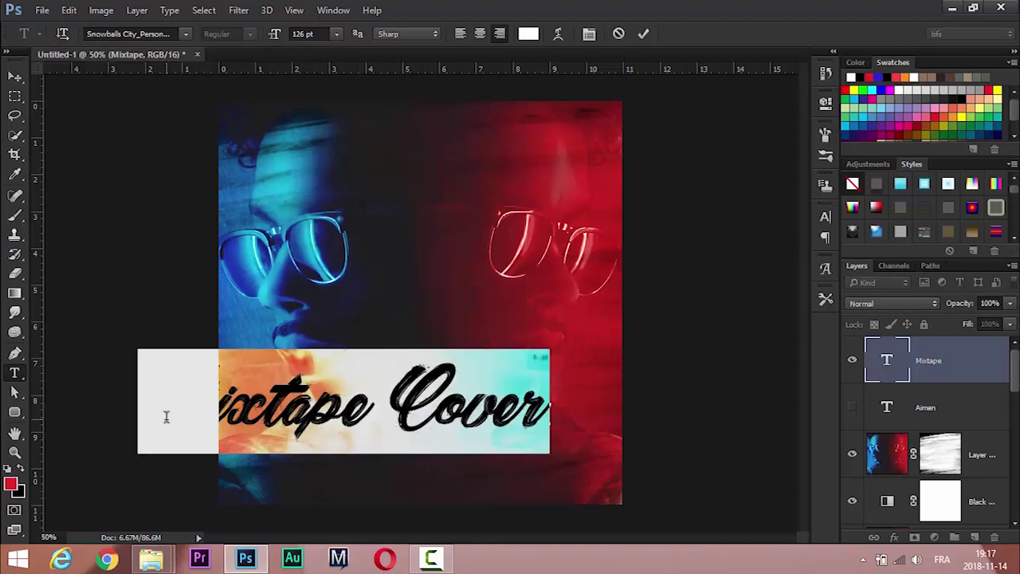
Set 'Mixtape Cover' to Source Sans Pro ExtraLight Italic, 32 pt, positioned beneath the title.
drag(279, 34, 239, 35)
drag(504, 248, 430, 295)
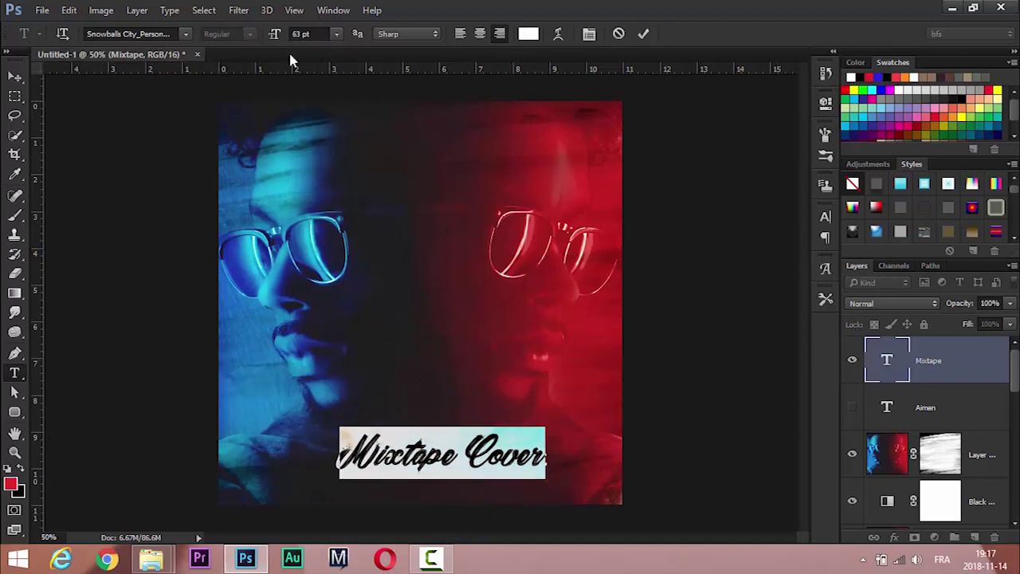
click(185, 33)
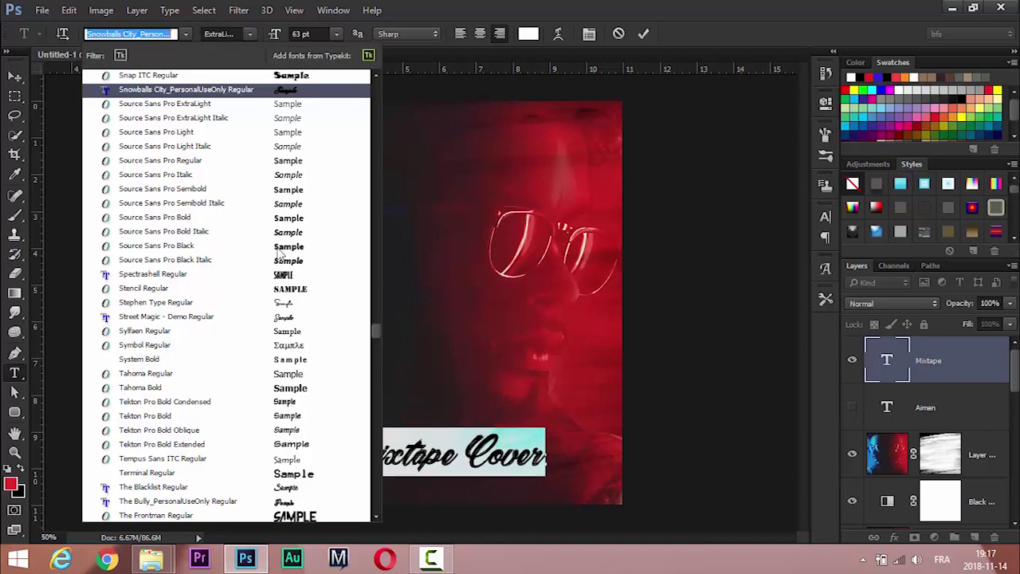
click(289, 121)
drag(274, 34, 239, 35)
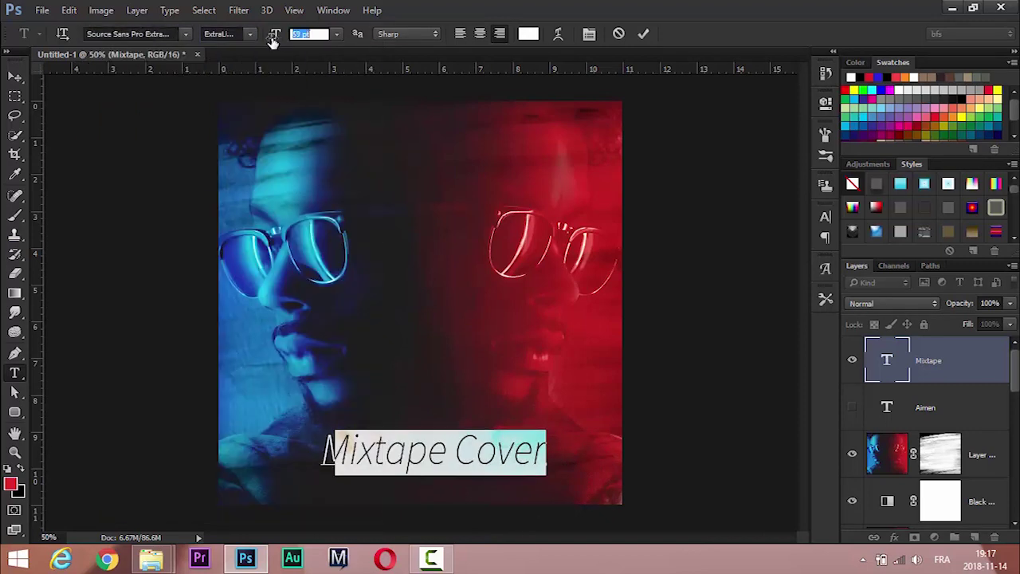
drag(412, 191, 351, 185)
key(ctrl+Return)
Show the Aimen title again and select its text layer.
click(852, 407)
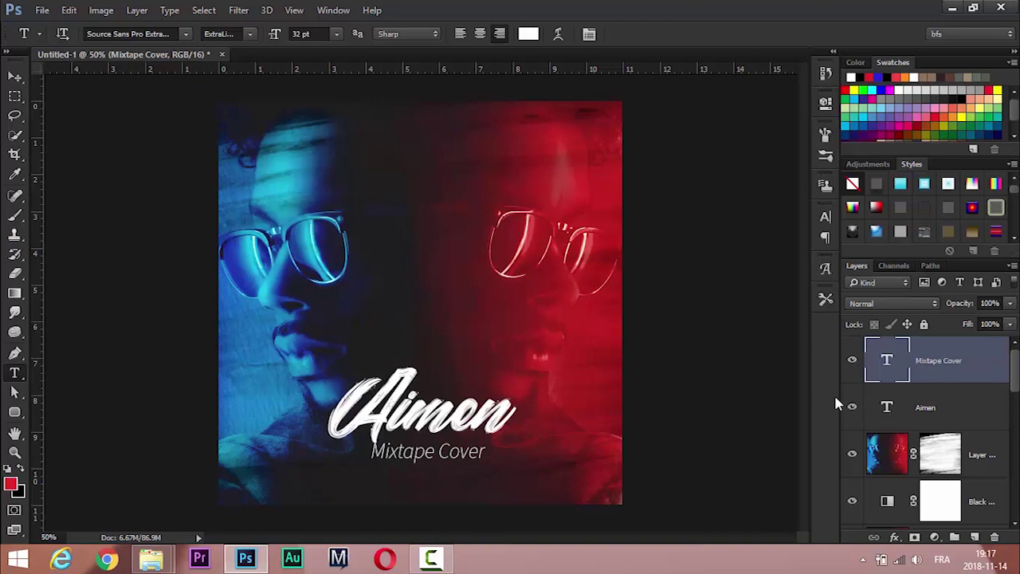
click(927, 407)
click(185, 34)
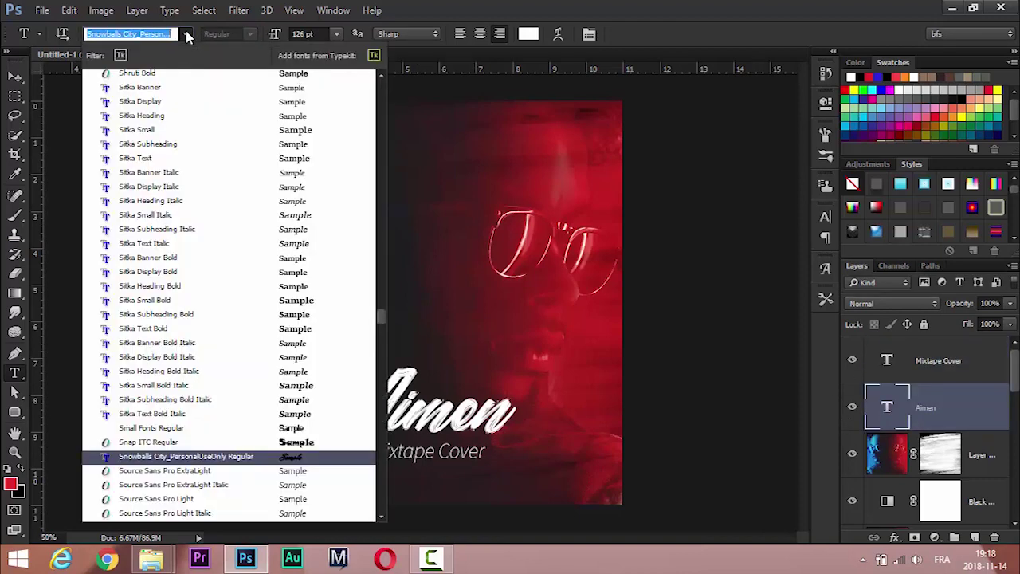
Try Source Sans Pro Light, Regular and Semibold weights on the Aimen title.
click(200, 503)
click(14, 77)
drag(398, 405, 422, 404)
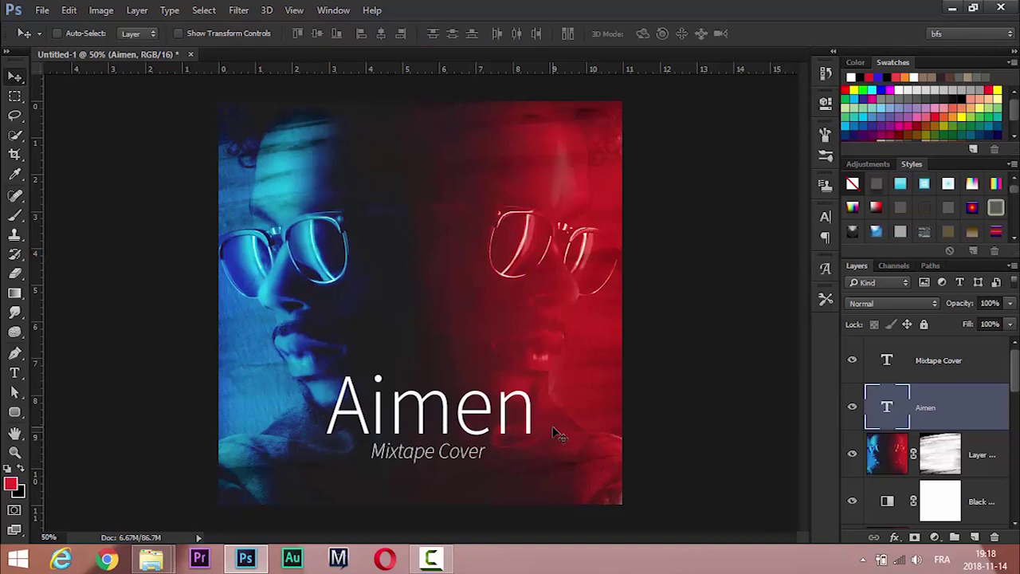
key(t)
click(185, 33)
click(178, 87)
click(252, 38)
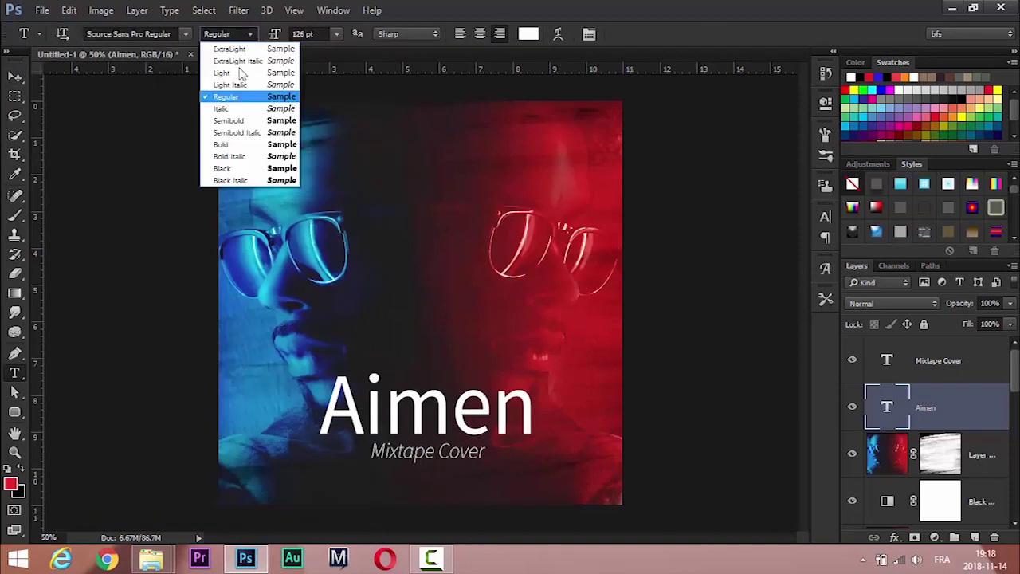
click(228, 121)
Set Aimen in the Stephen Type Regular script font and shift it left.
click(185, 33)
scroll(382, 517, down, 2)
scroll(382, 516, down, 3)
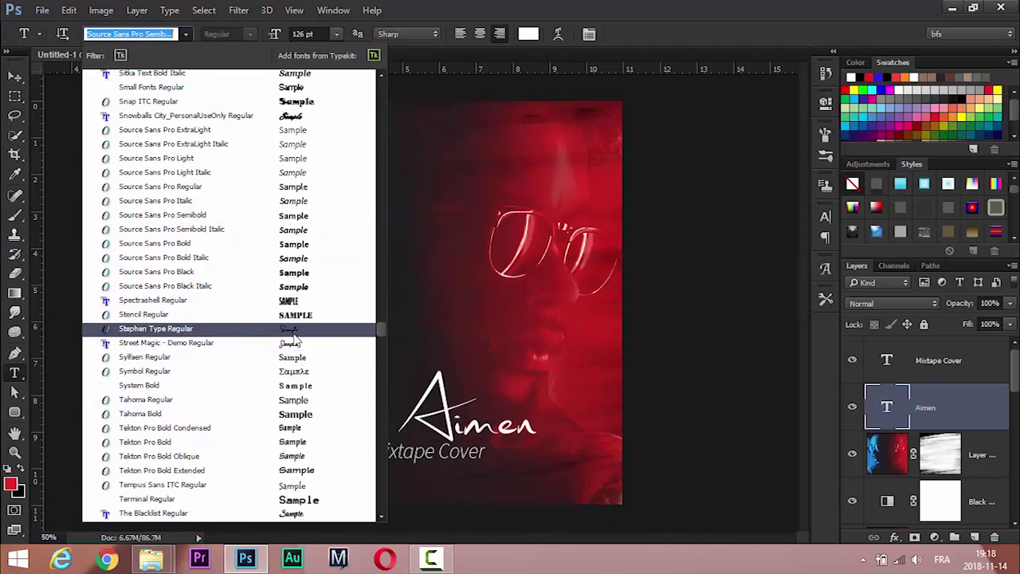
click(292, 330)
key(v)
drag(478, 398, 435, 399)
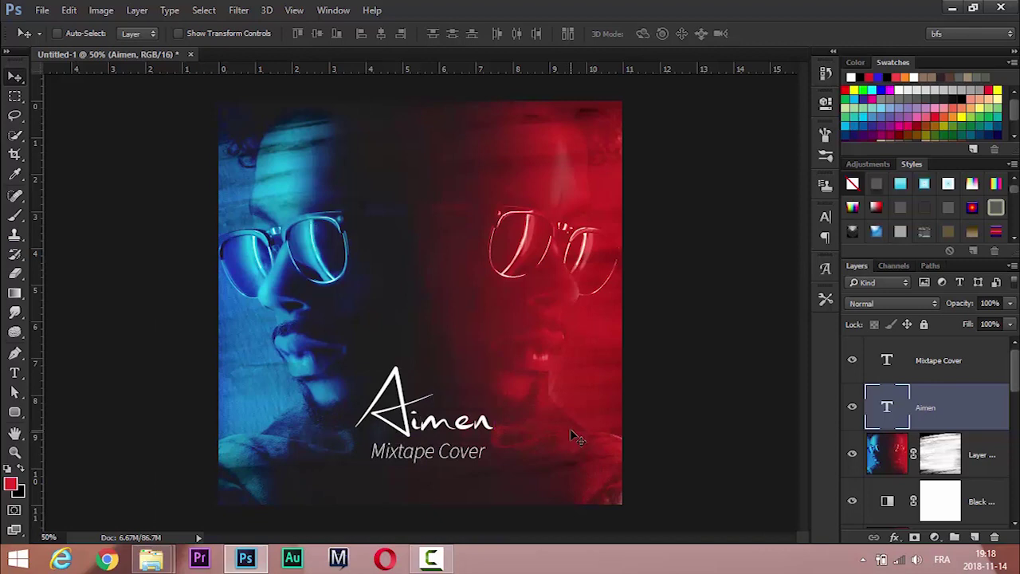
Enlarge the Aimen signature with Free Transform and centre it above the subtitle.
key(ctrl+t)
drag(497, 353, 567, 291)
drag(497, 450, 474, 459)
key(Return)
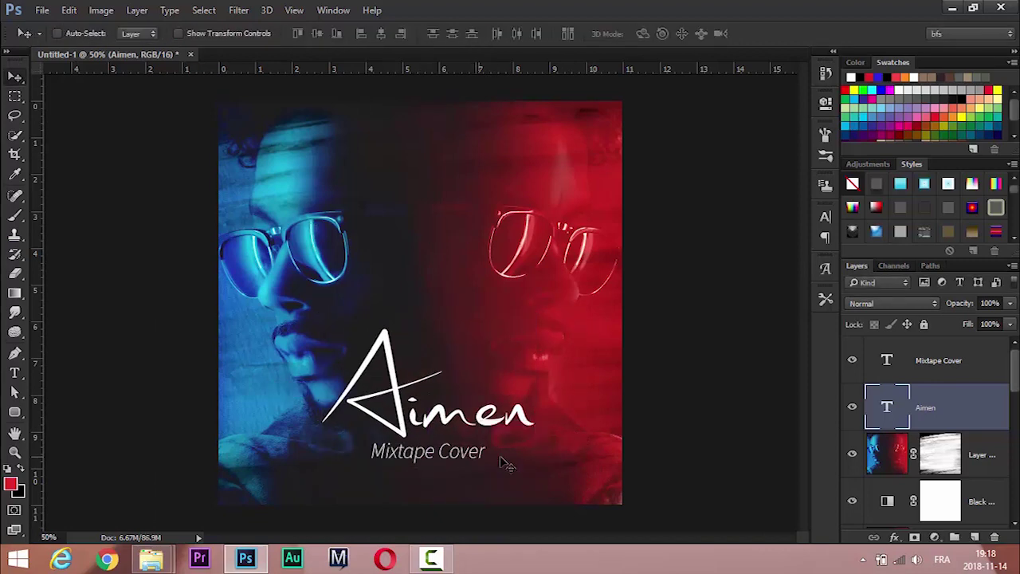
key(t)
drag(486, 452, 371, 452)
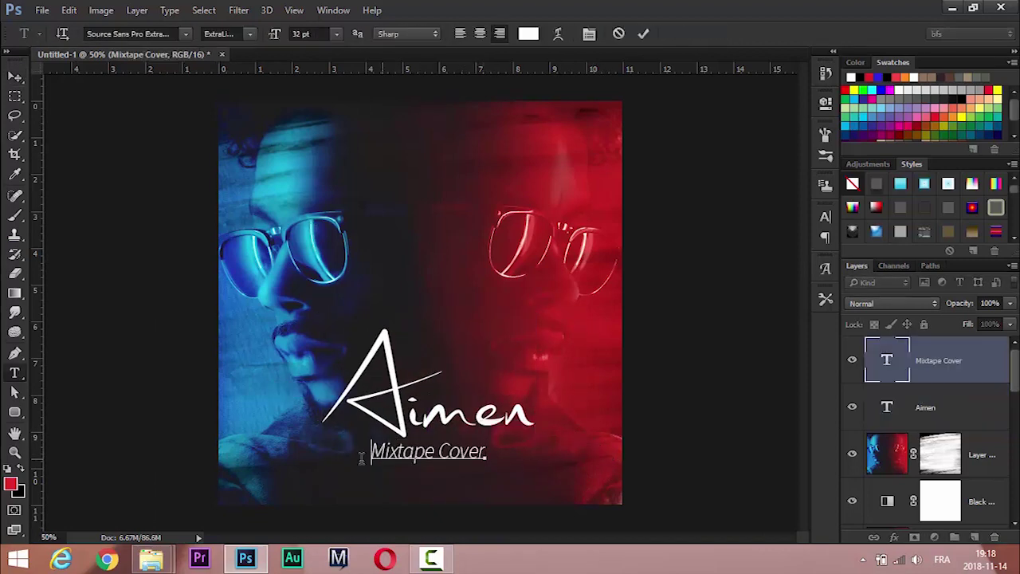
Set the Mixtape Cover tracking to 300, then narrow it slightly.
click(825, 217)
click(757, 263)
text(300)
key(Return)
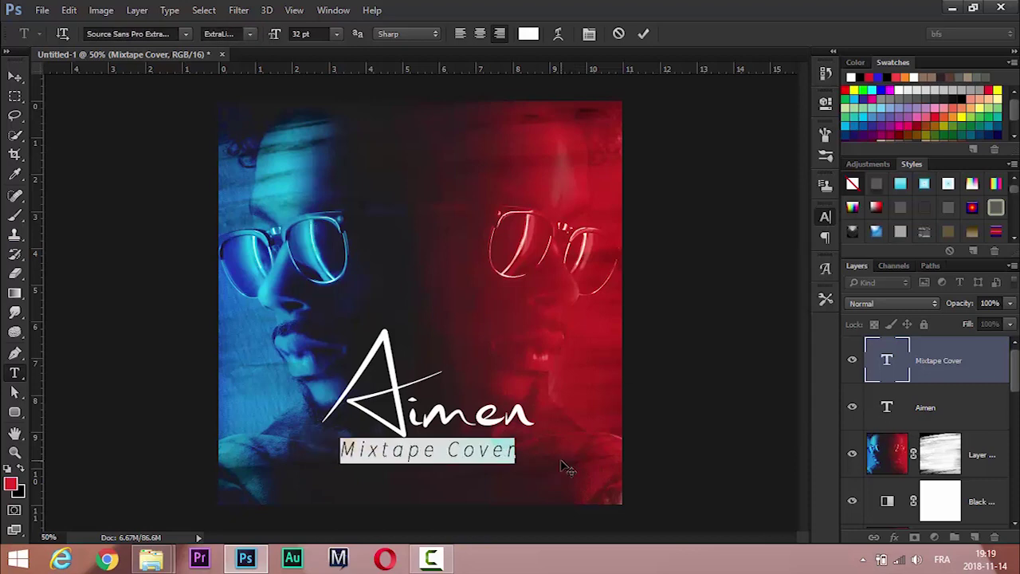
key(Return)
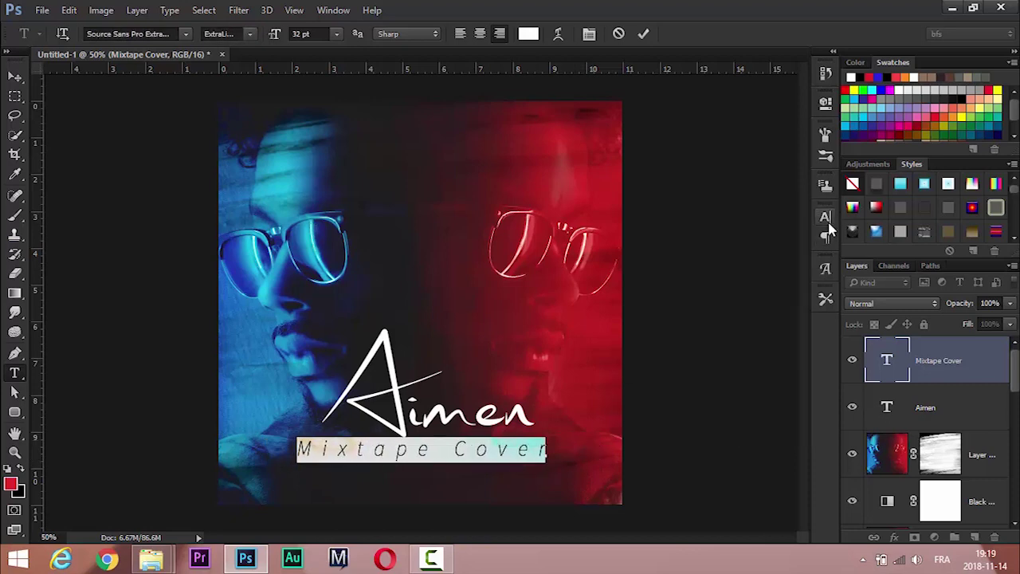
click(825, 217)
drag(740, 265, 737, 268)
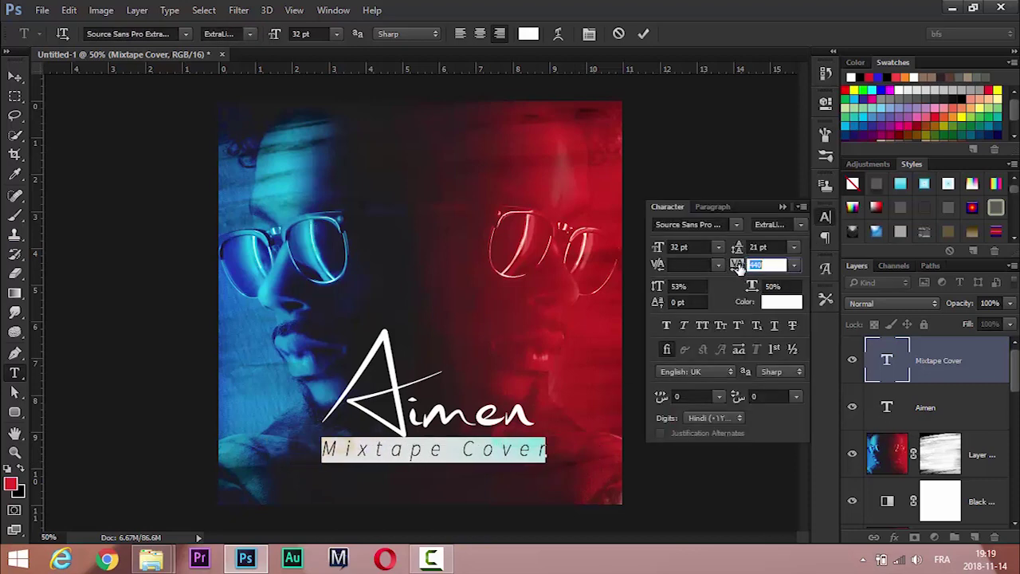
click(906, 353)
Nudge Mixtape Cover under Aimen, then hide the adjustment and portrait layers to compare.
key(v)
drag(422, 465, 419, 461)
key(ctrl+t)
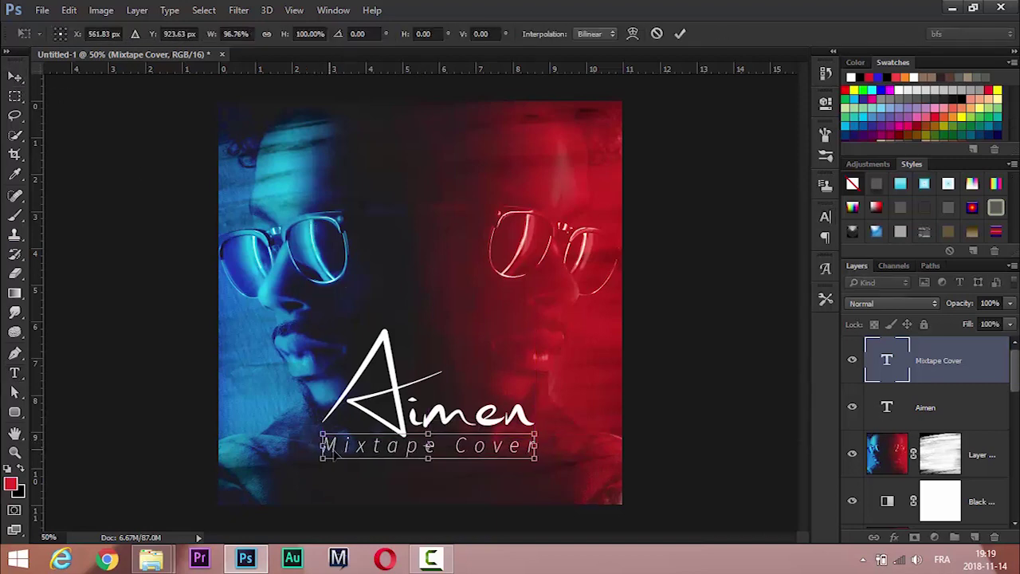
key(Return)
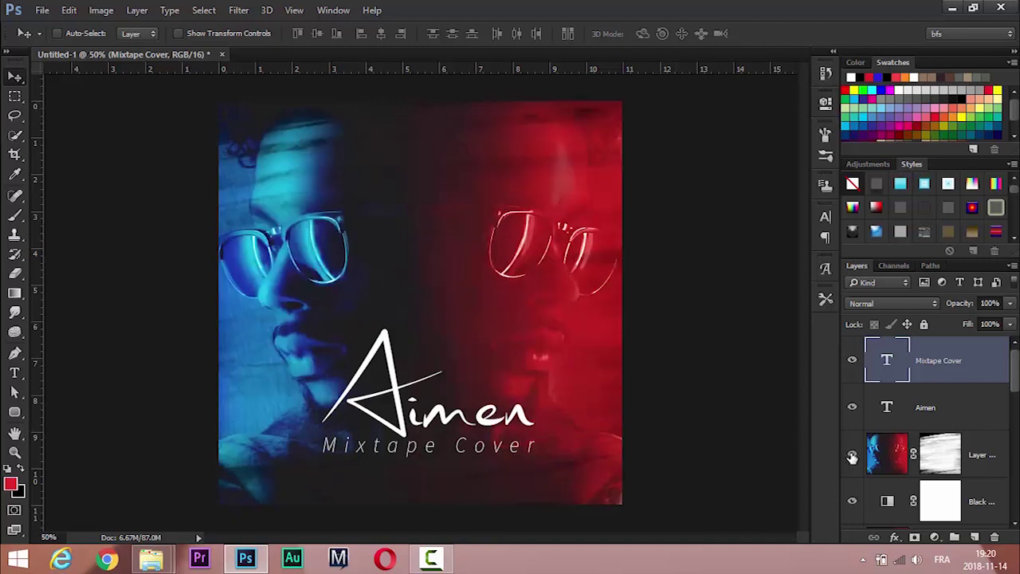
click(852, 501)
click(857, 468)
Restore the hidden layers, target the portrait layer's mask and make white the painting colour.
click(853, 454)
click(854, 501)
click(921, 453)
key(g)
key(d)
Set up a Brush at 30% opacity and 321 px size for repainting the mask.
key(Caps_Lock)
key(b)
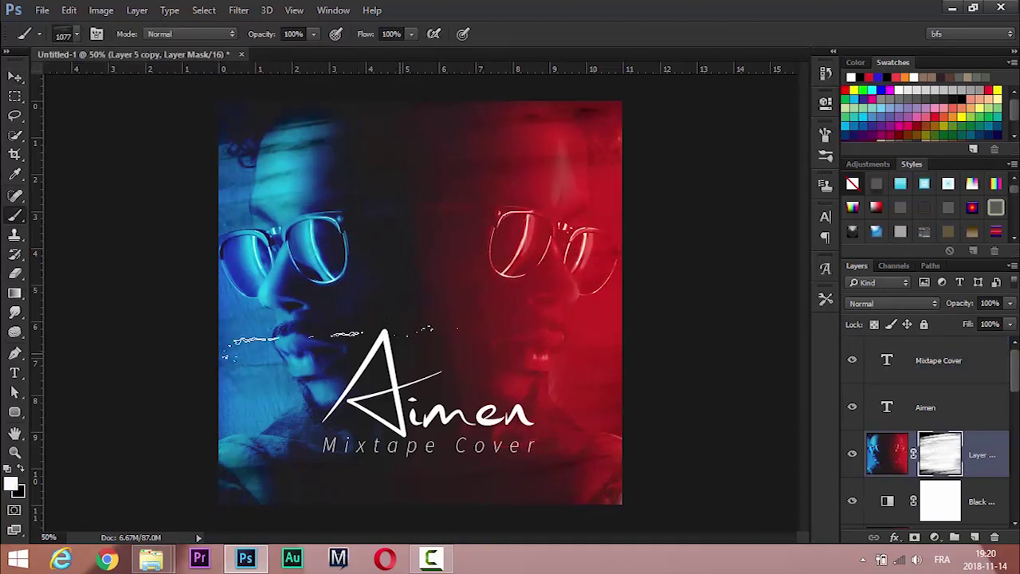
key(3)
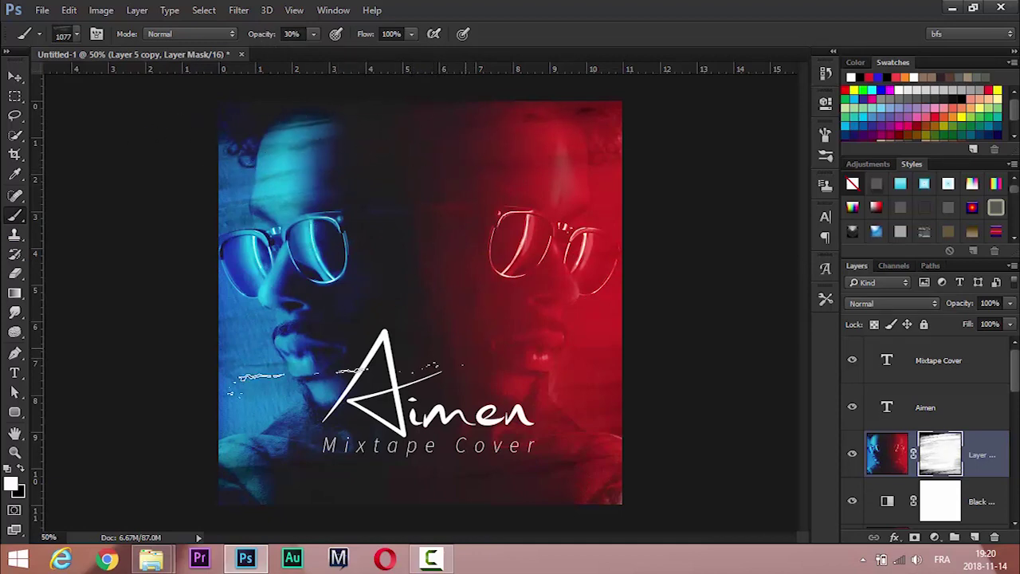
key(v)
key(b)
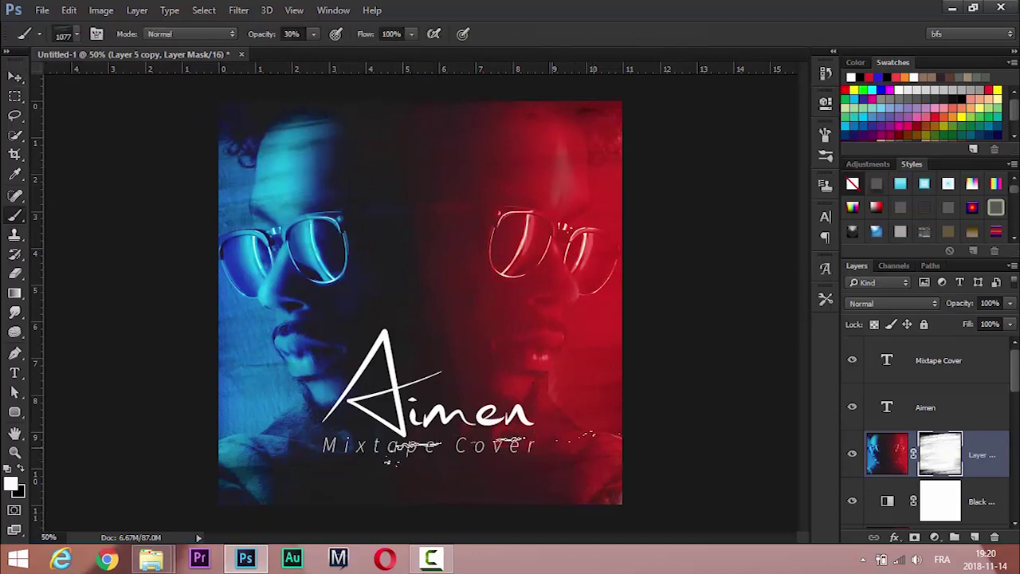
click(70, 33)
key(Escape)
key(bracketright)
key(bracketright)
key(bracketright)
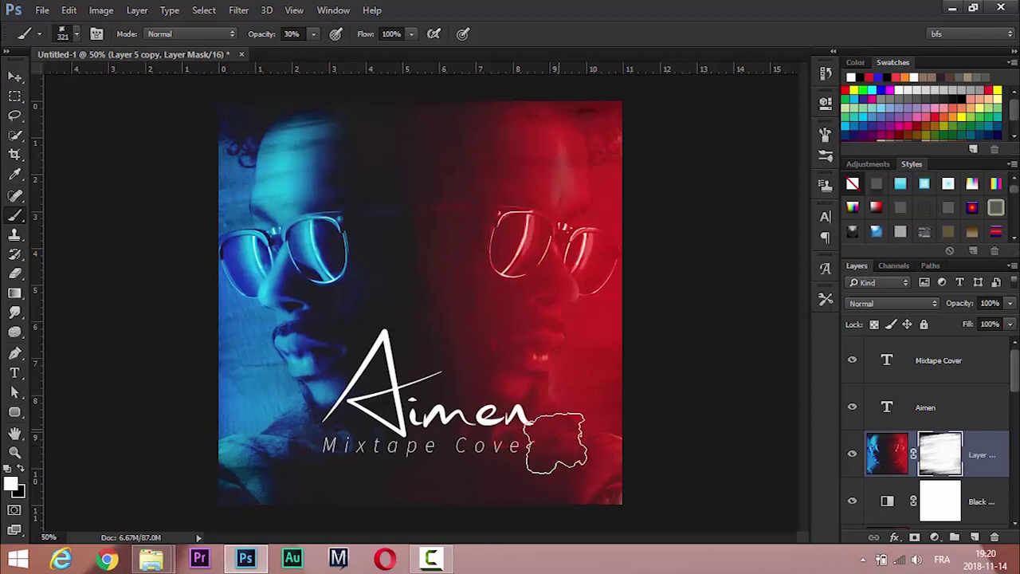
key(v)
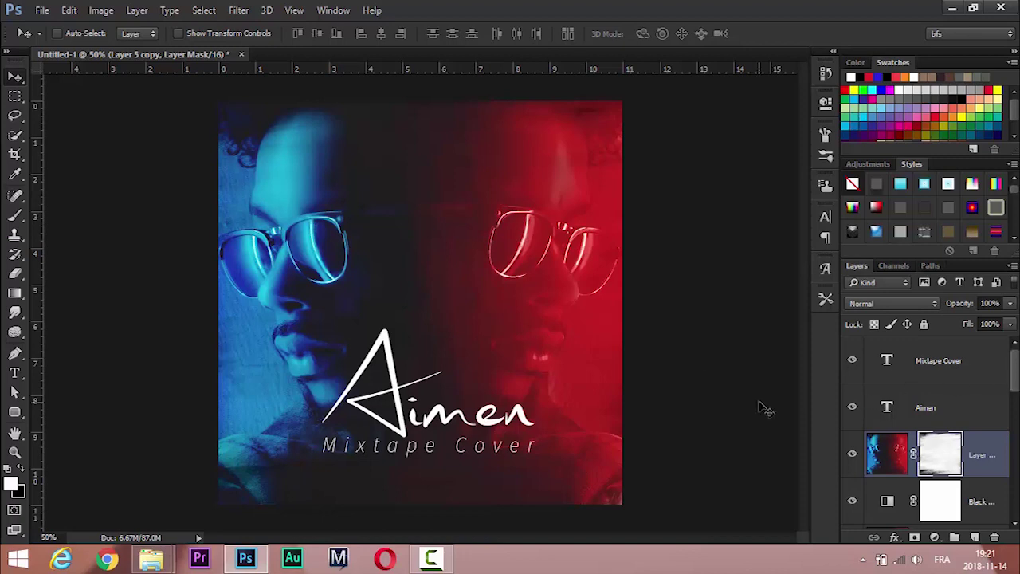
scroll(1015, 381, down, 2)
scroll(1015, 381, up, 2)
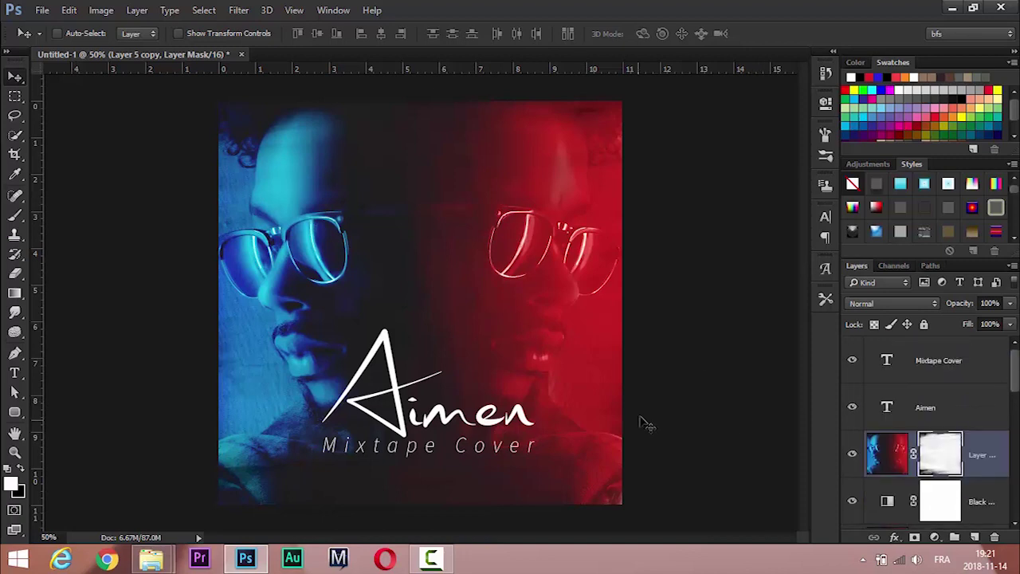